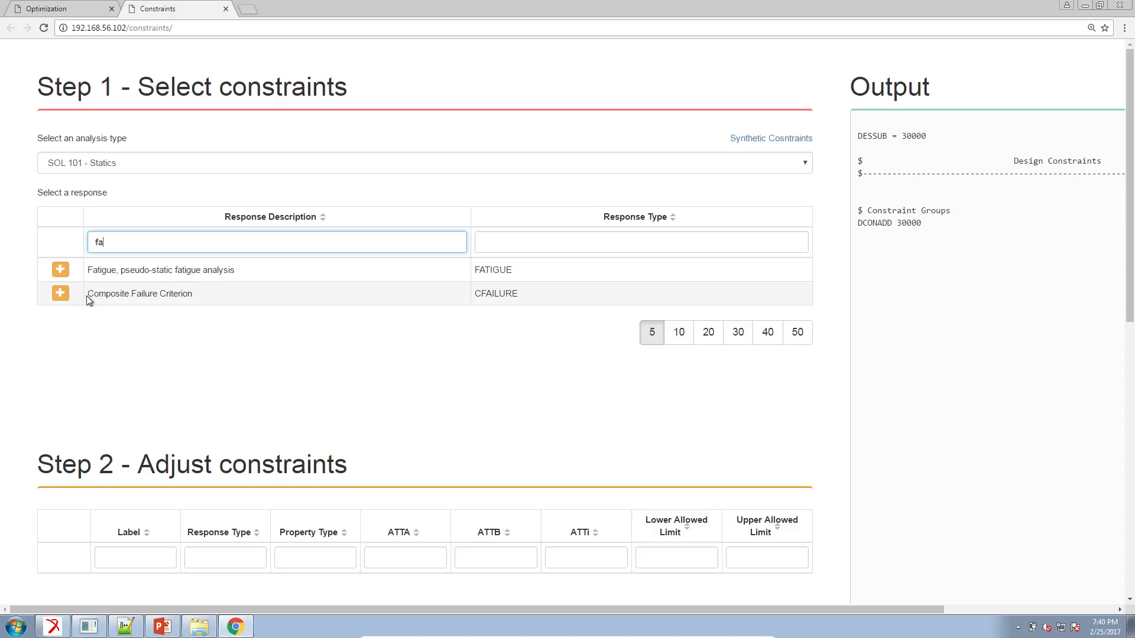
Add the Composite Failure Criterion (CFAILURE) response as a design constraint.
drag(87, 294, 190, 299)
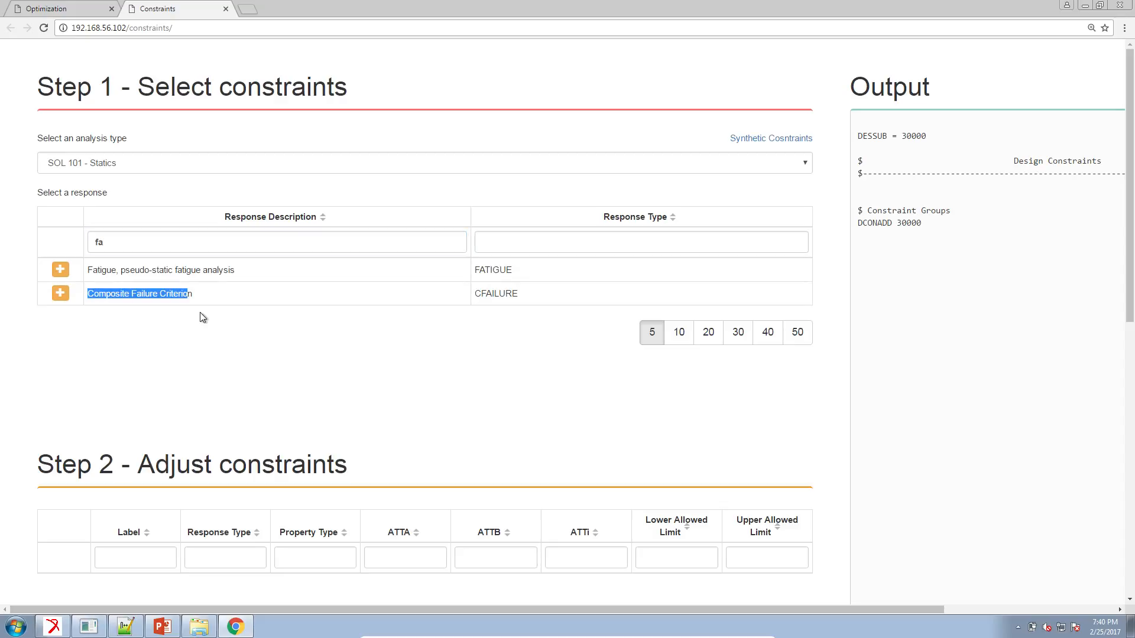
scroll(197, 309, down, 2)
click(191, 278)
click(59, 177)
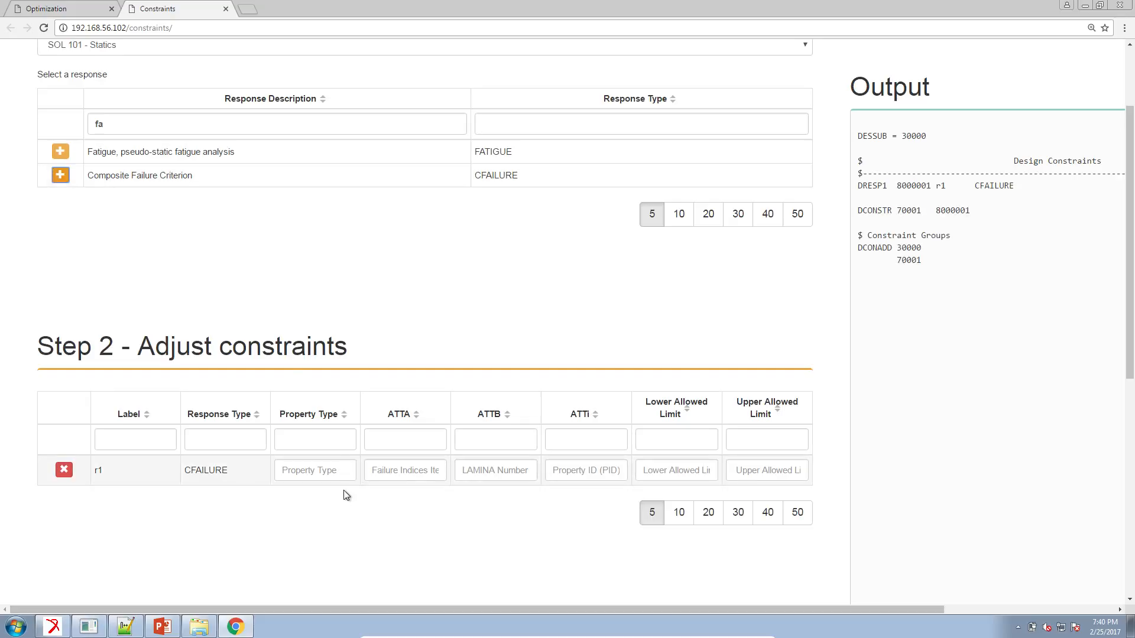
For constraint r1, set the upper allowed limit to .9 and the lamina number to 1, and activate the failure indices item code entry.
scroll(346, 495, down, 1)
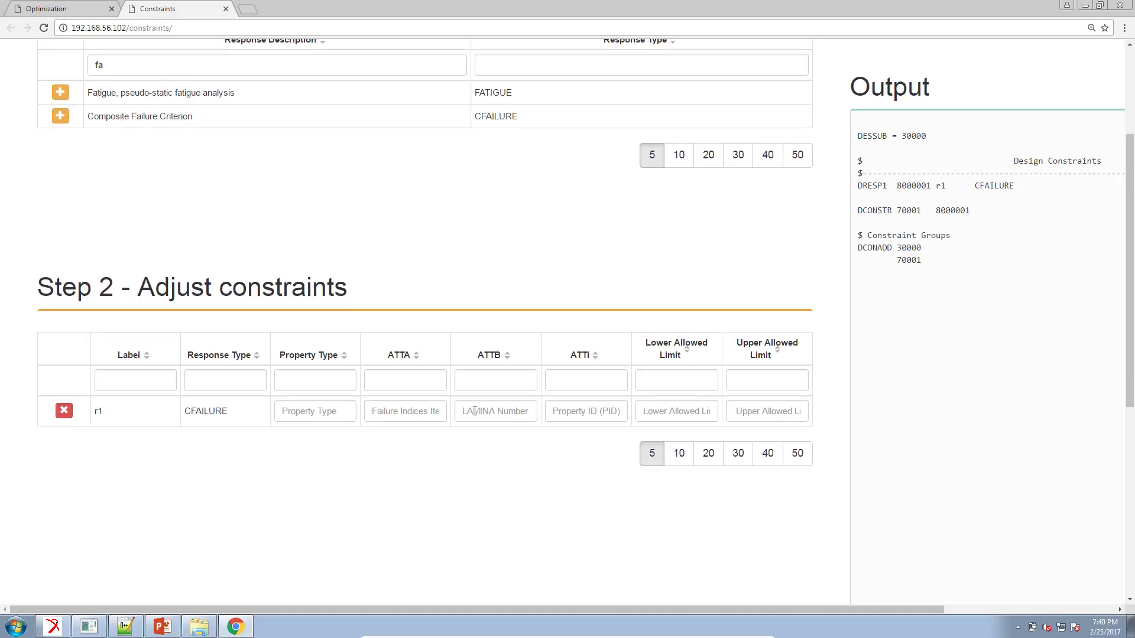
click(736, 412)
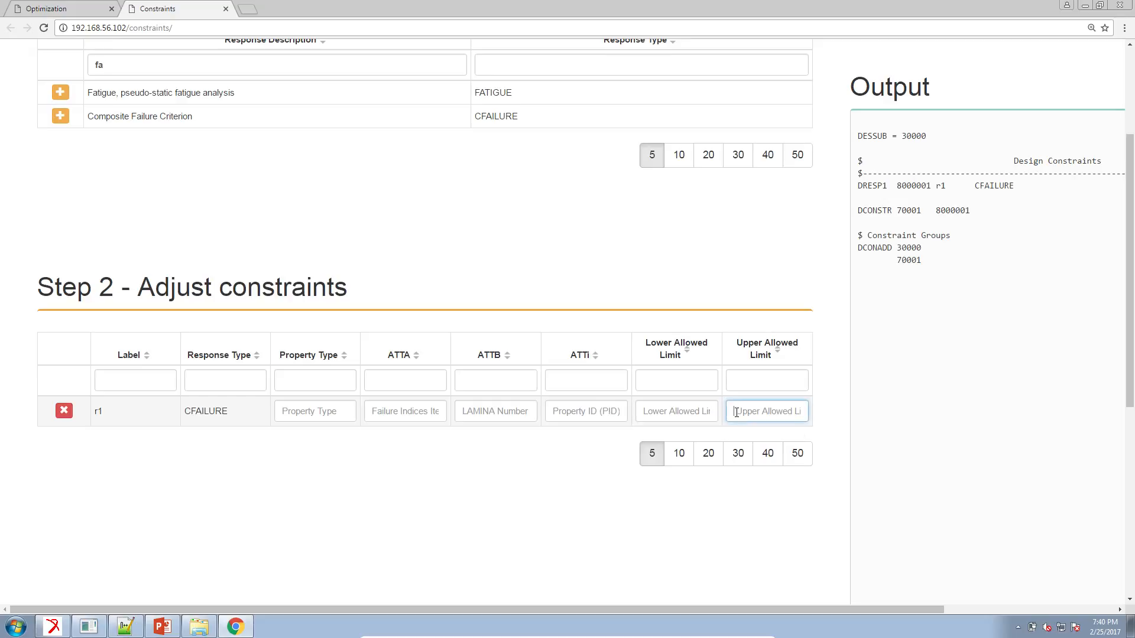
text(.9)
click(492, 417)
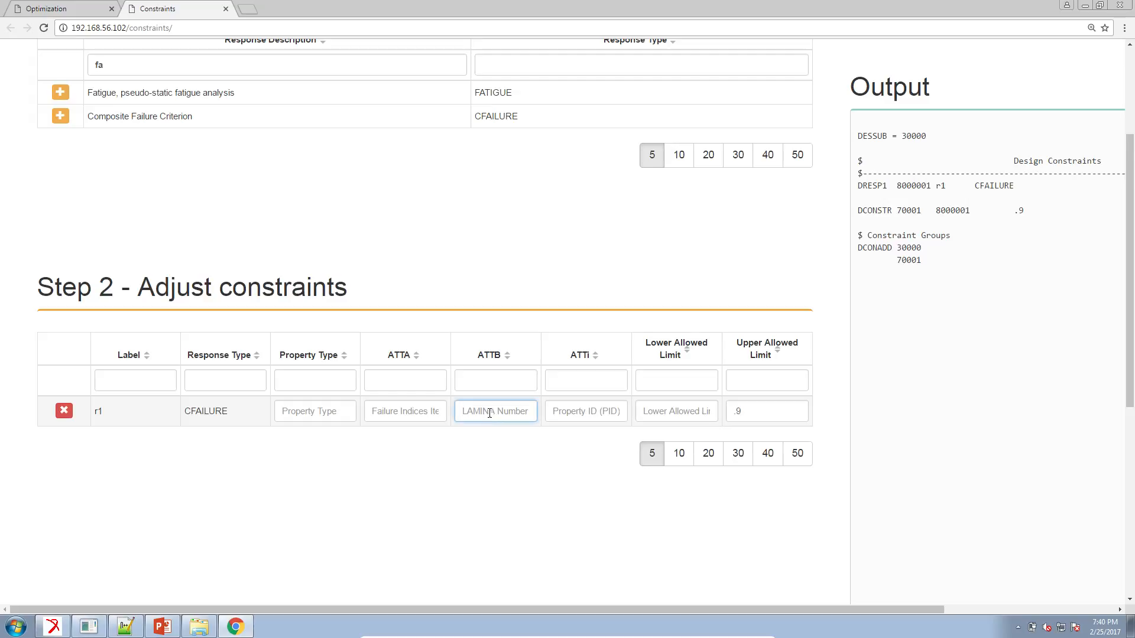
text(1)
click(424, 418)
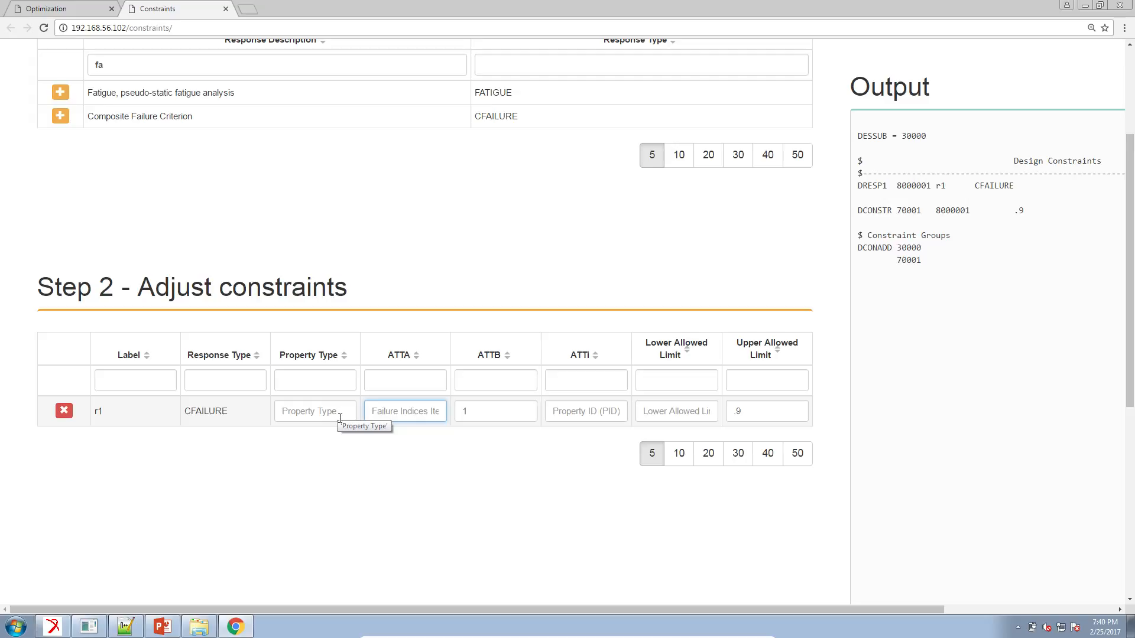
Switch to Notepad++ and open d200c01.bdf from the optimization folder.
click(134, 630)
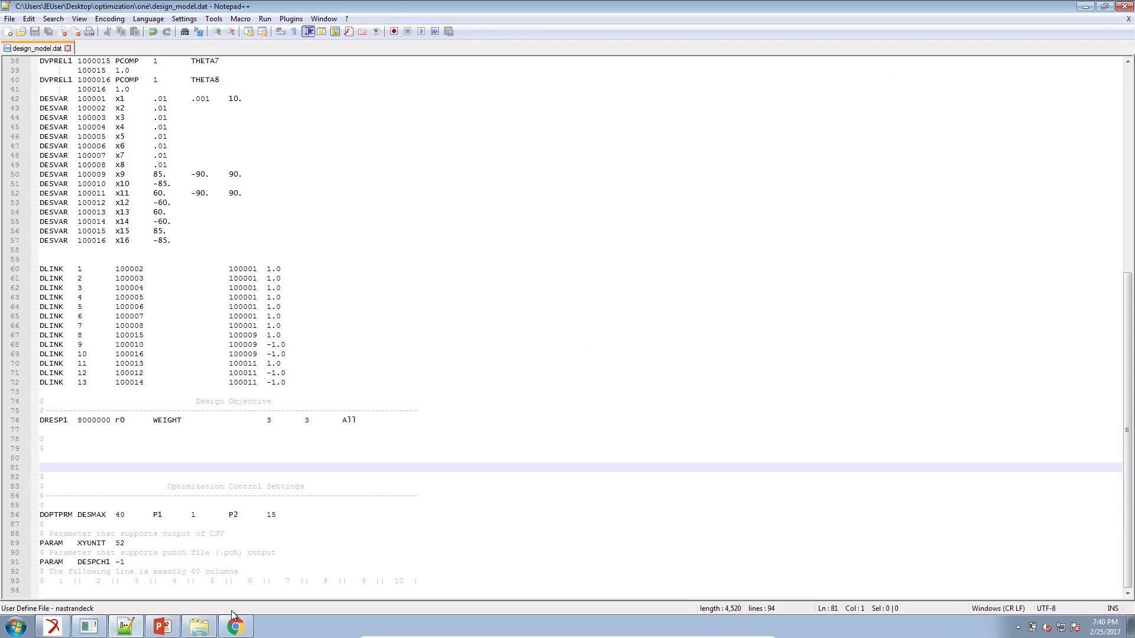
click(199, 627)
click(710, 214)
double_click(772, 282)
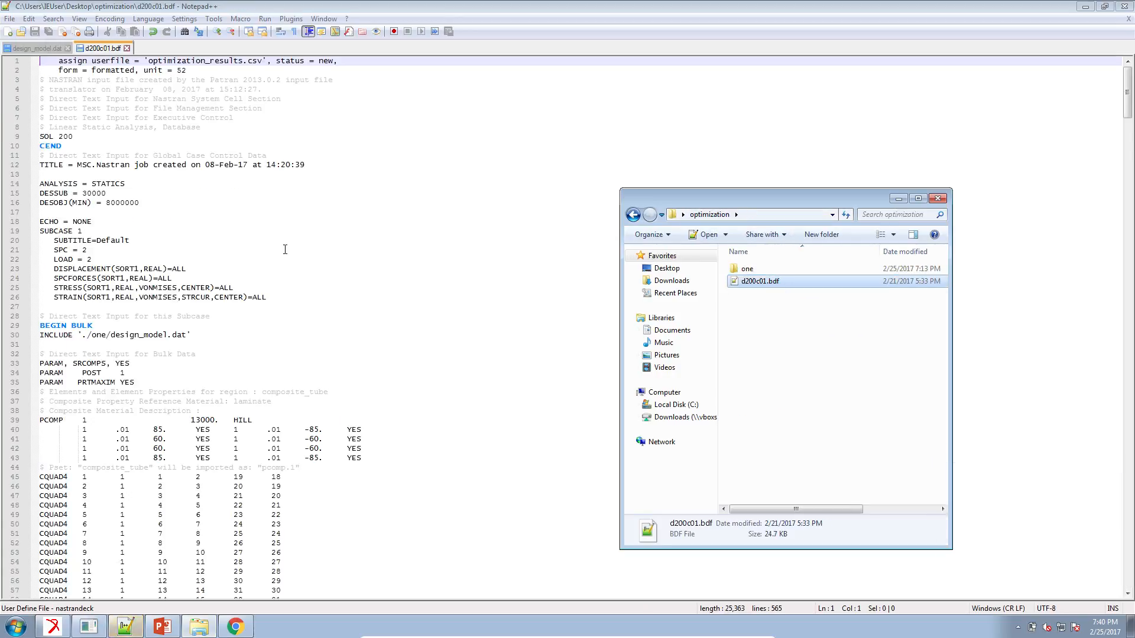
Examine the bulk data of d200c01.bdf for the element type used, and return to design_model.dat.
click(223, 342)
scroll(65, 442, down, 9)
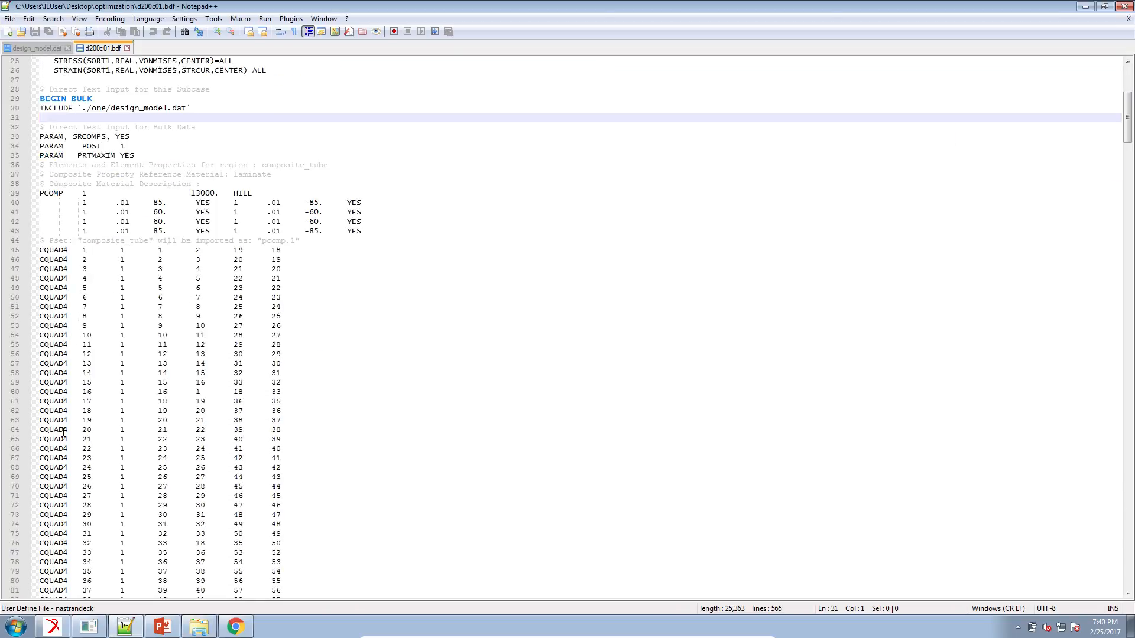
drag(67, 440, 35, 424)
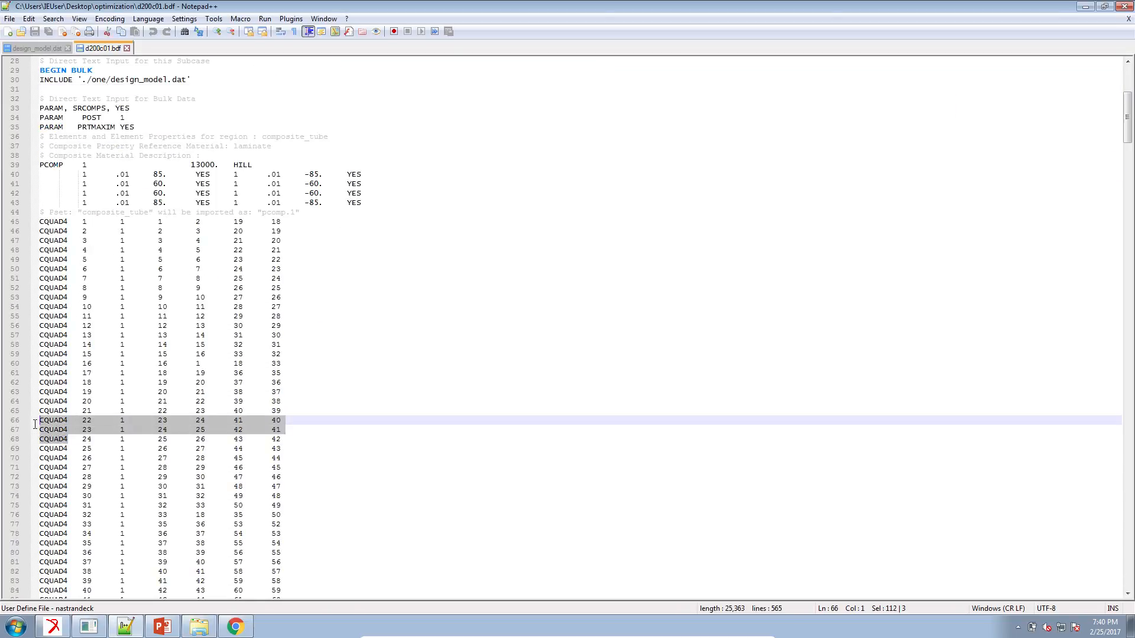
click(54, 432)
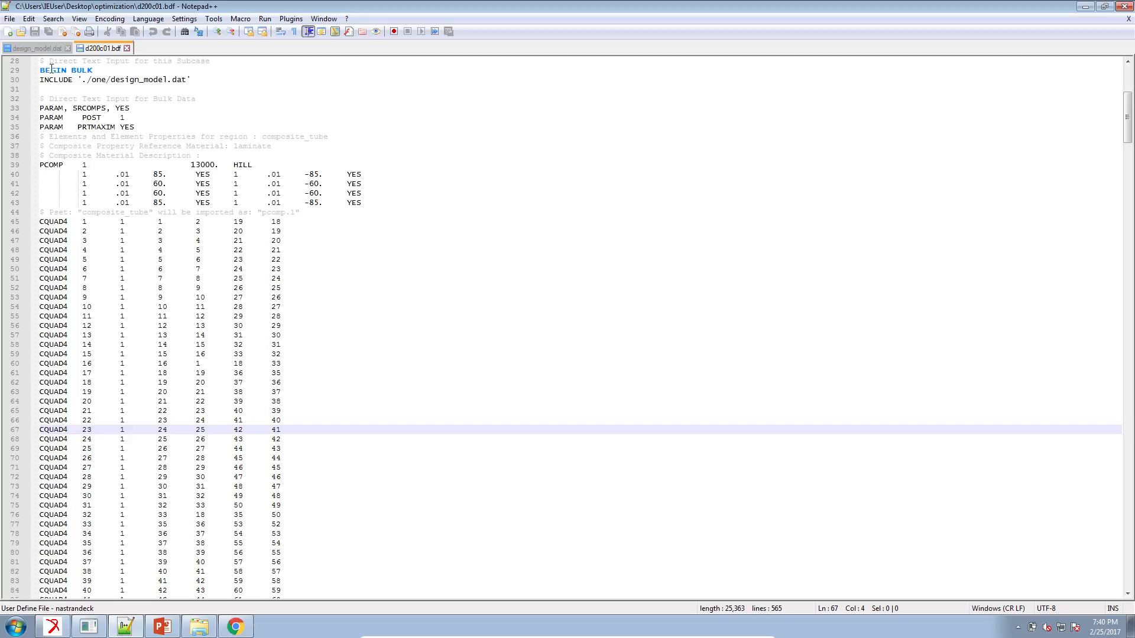
click(56, 49)
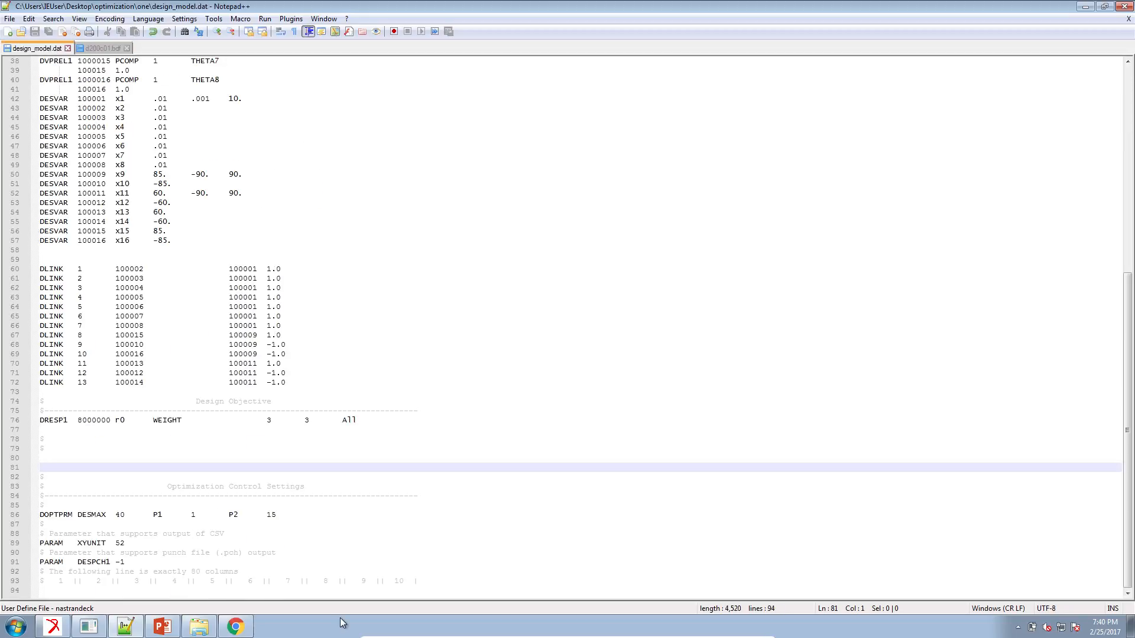
Switch to the MSC Nastran Quick Reference Guide PDF and go to Element Stress (or Strain) Item Codes.
key(ctrl+f)
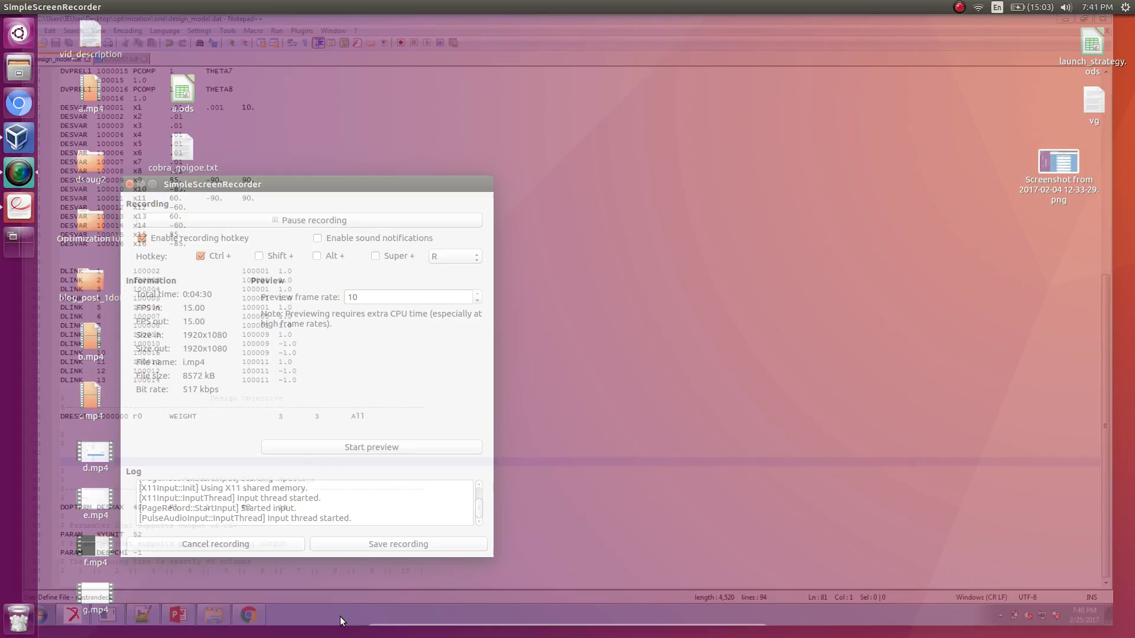
click(17, 203)
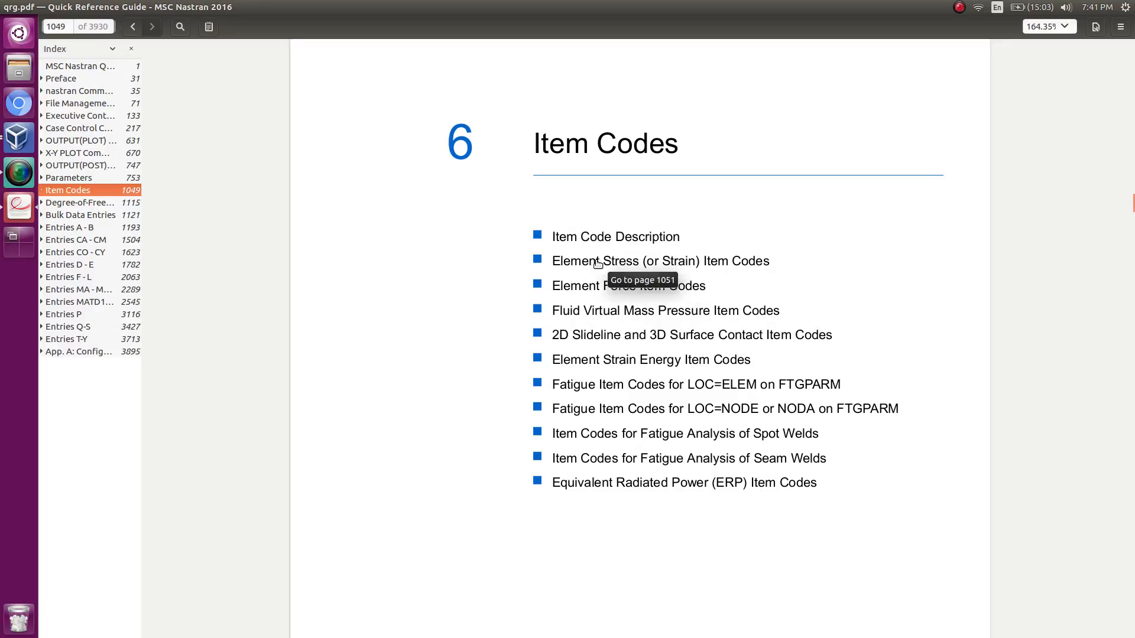
click(597, 263)
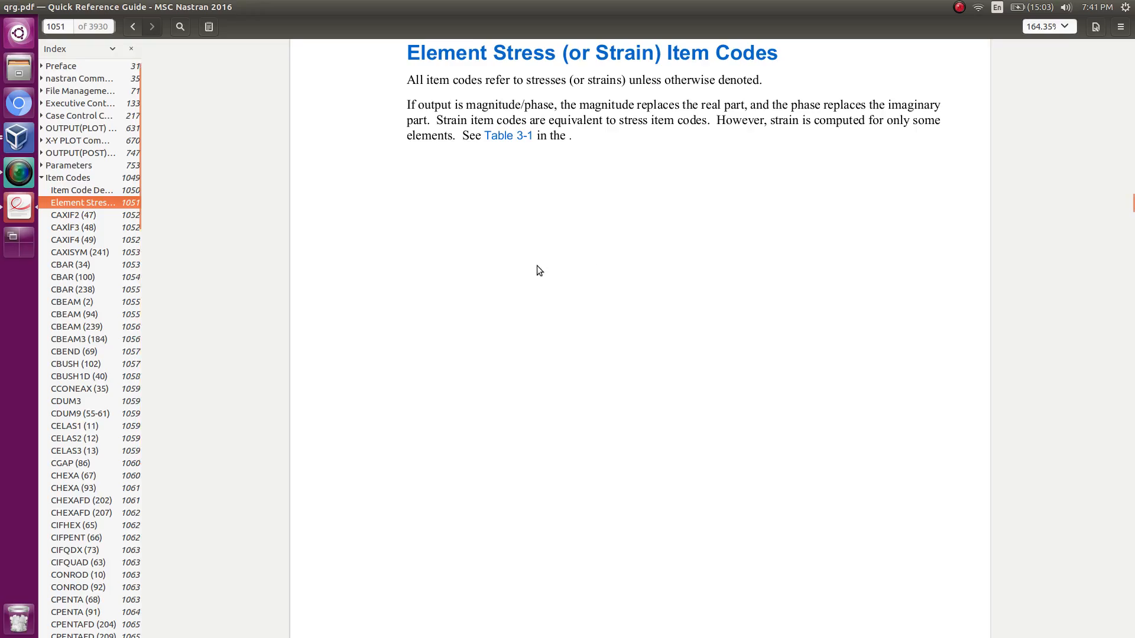
Look up the composite CQUAD4 (95) entry in the stress-strain item code table and highlight its first items.
scroll(533, 268, down, 3)
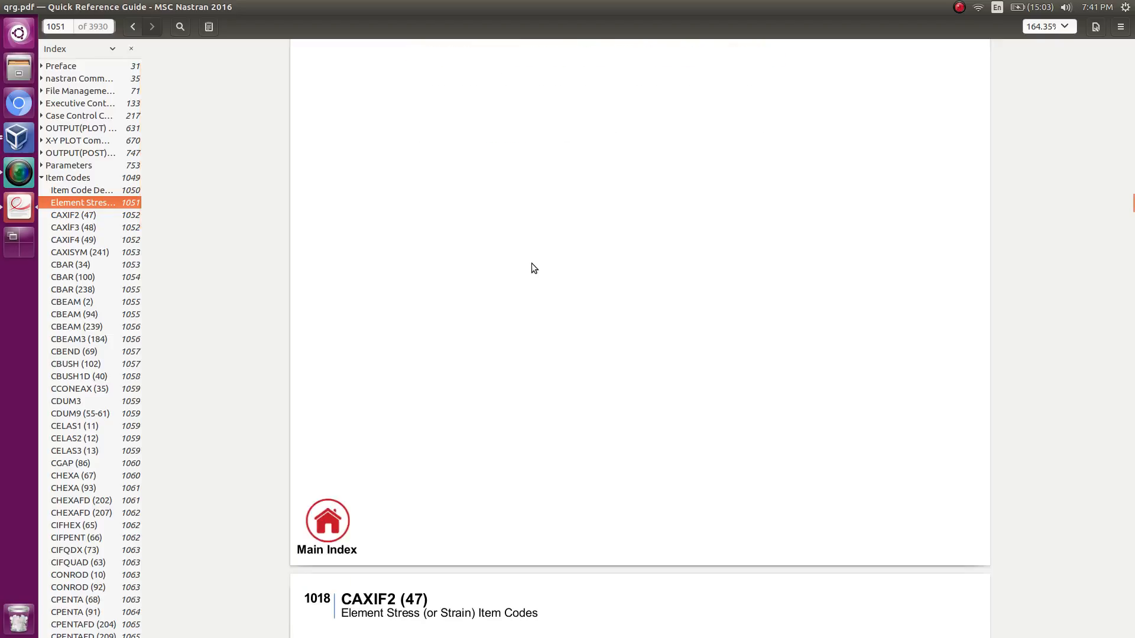
scroll(531, 265, down, 5)
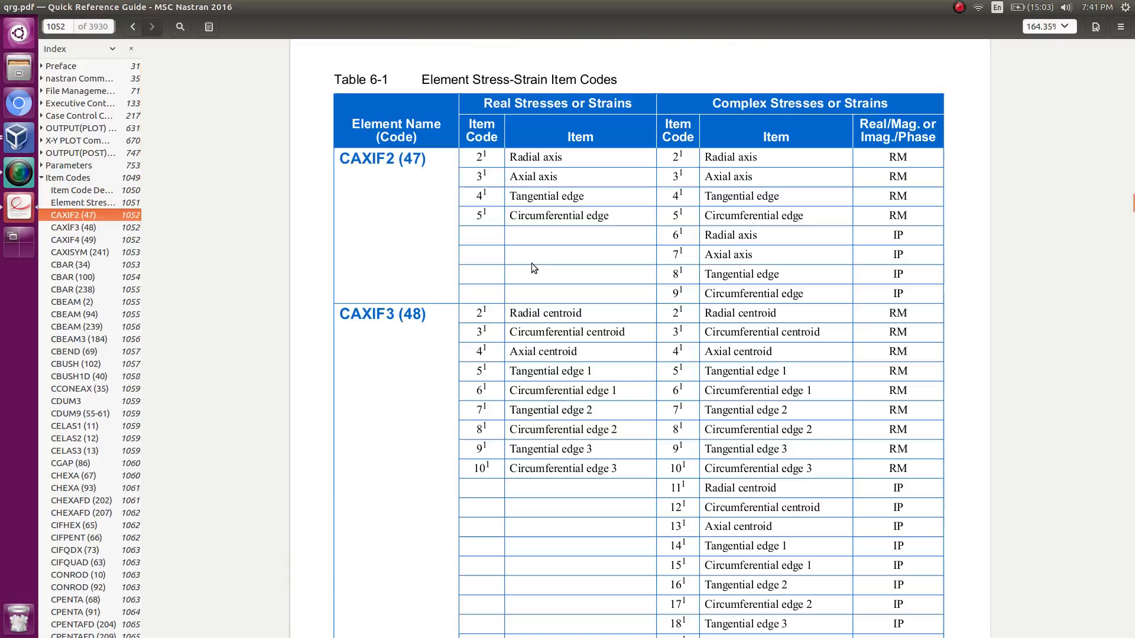
scroll(531, 264, down, 2)
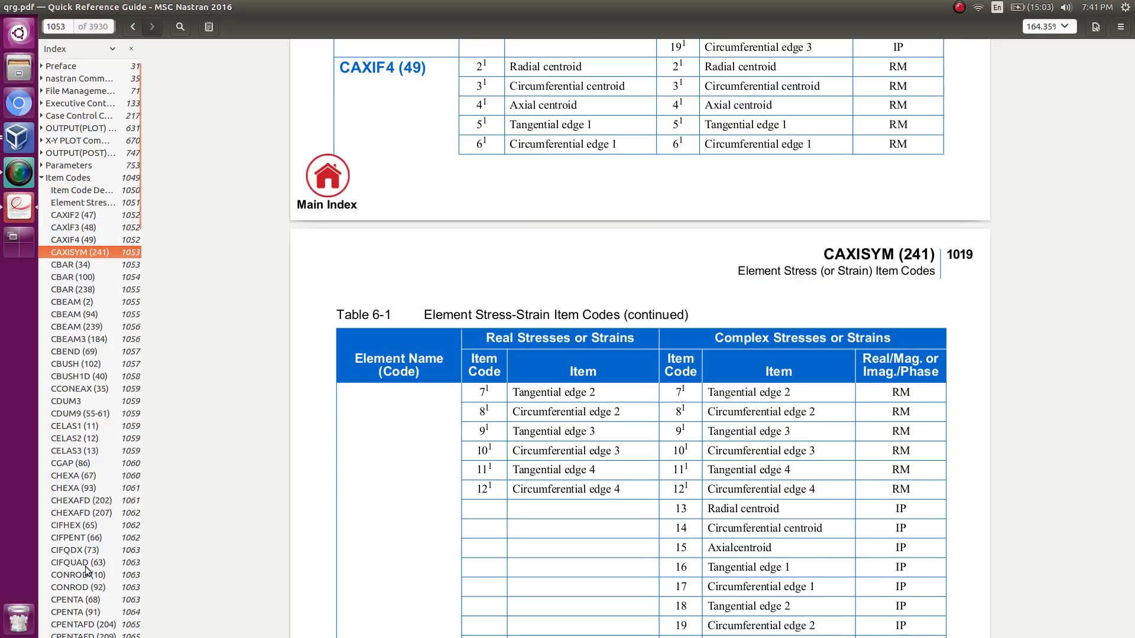
scroll(87, 571, down, 2)
click(84, 602)
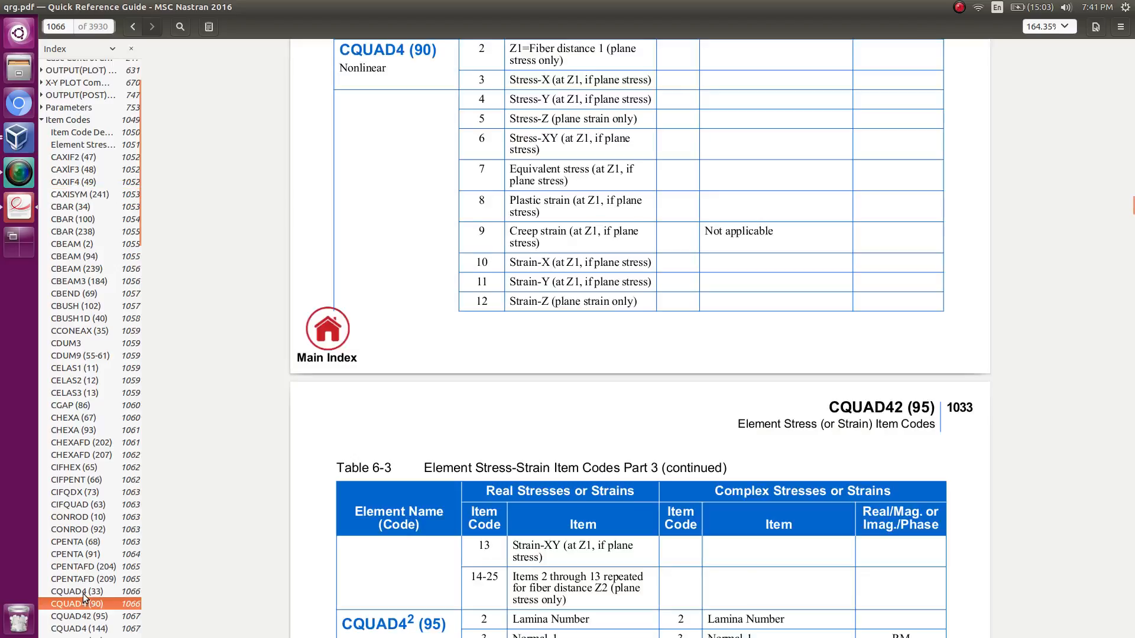
click(83, 591)
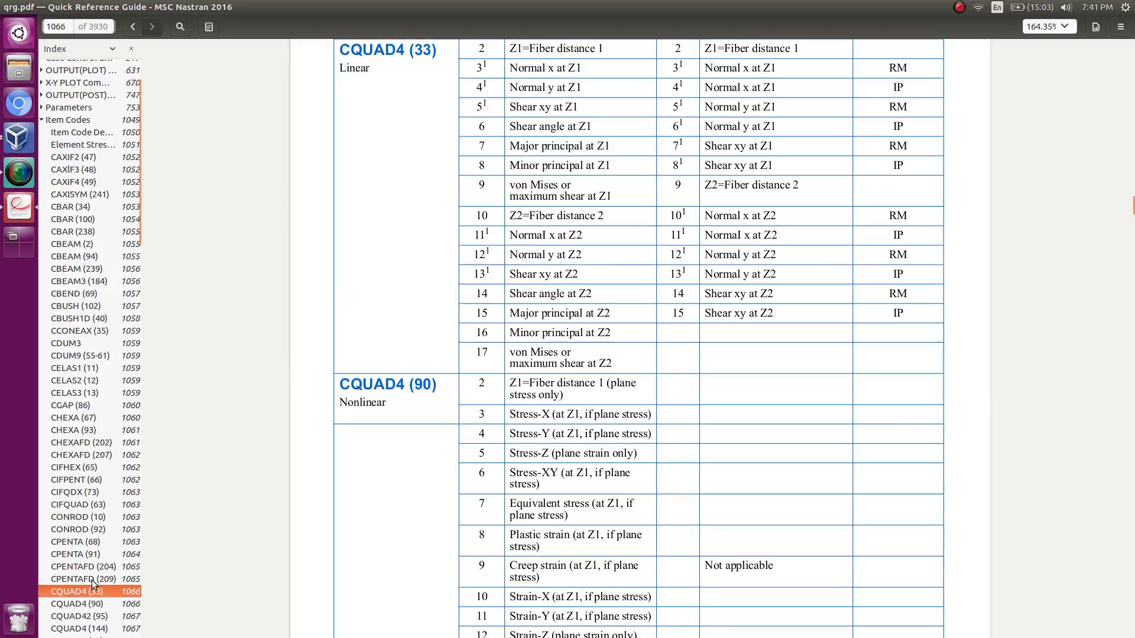
scroll(443, 455, down, 3)
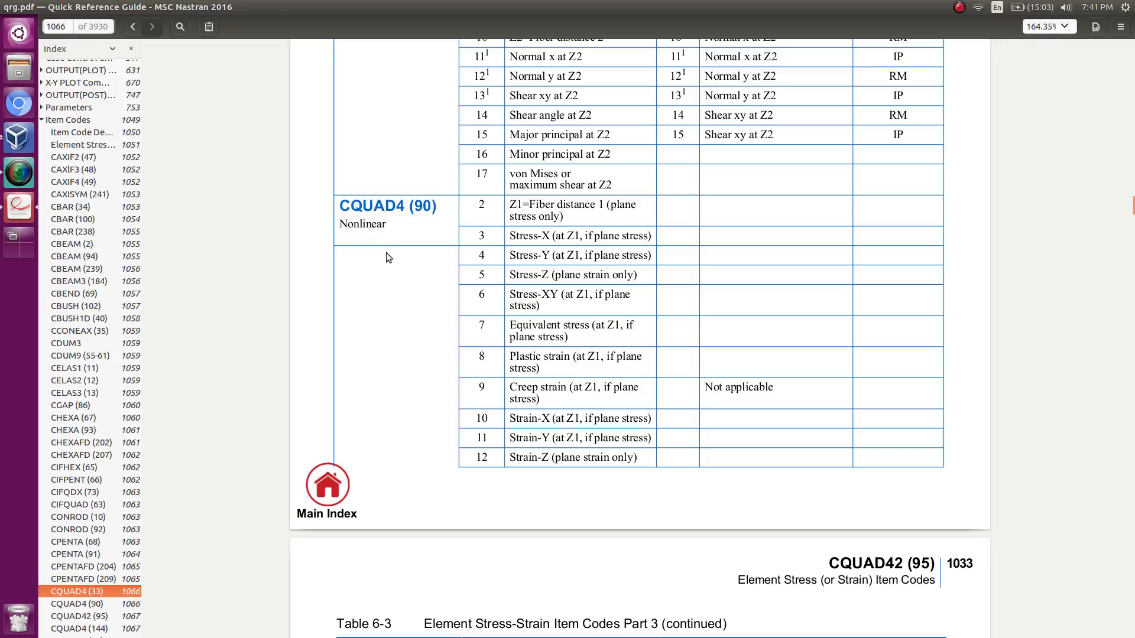
scroll(388, 256, down, 7)
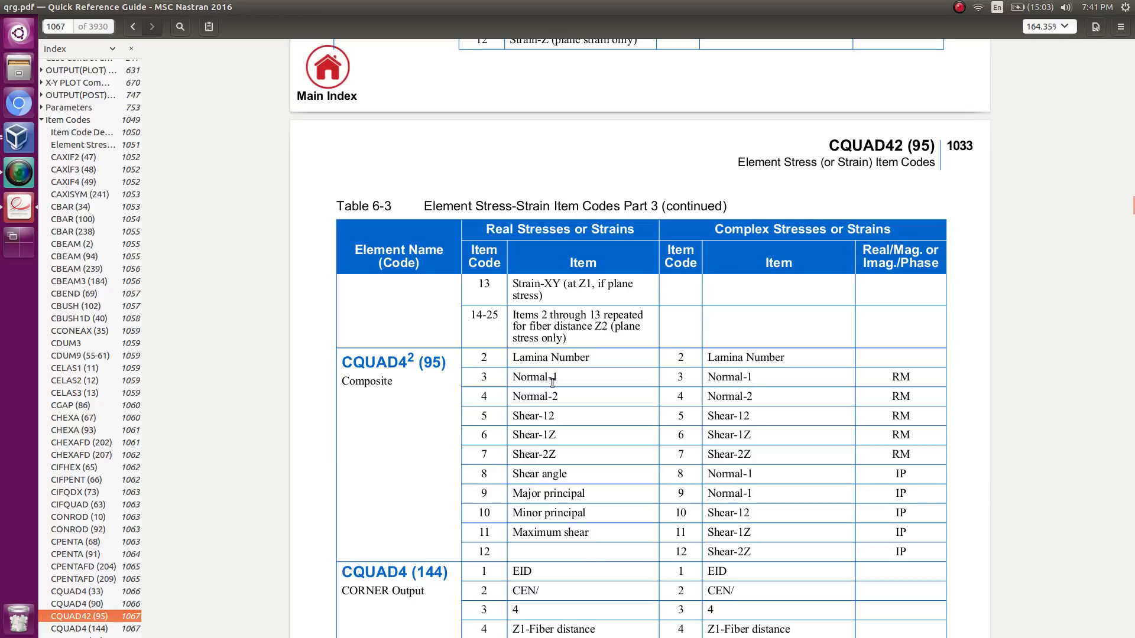
drag(550, 397, 512, 356)
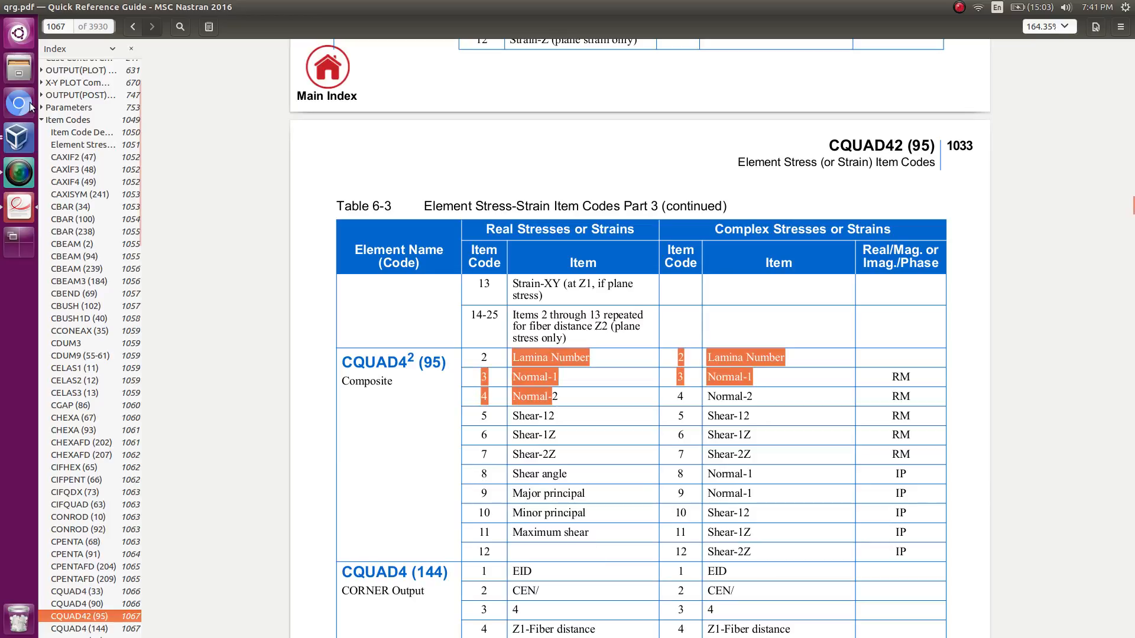
Return to the start of the Item Codes chapter and search the guide for "index".
click(91, 122)
key(ctrl+f)
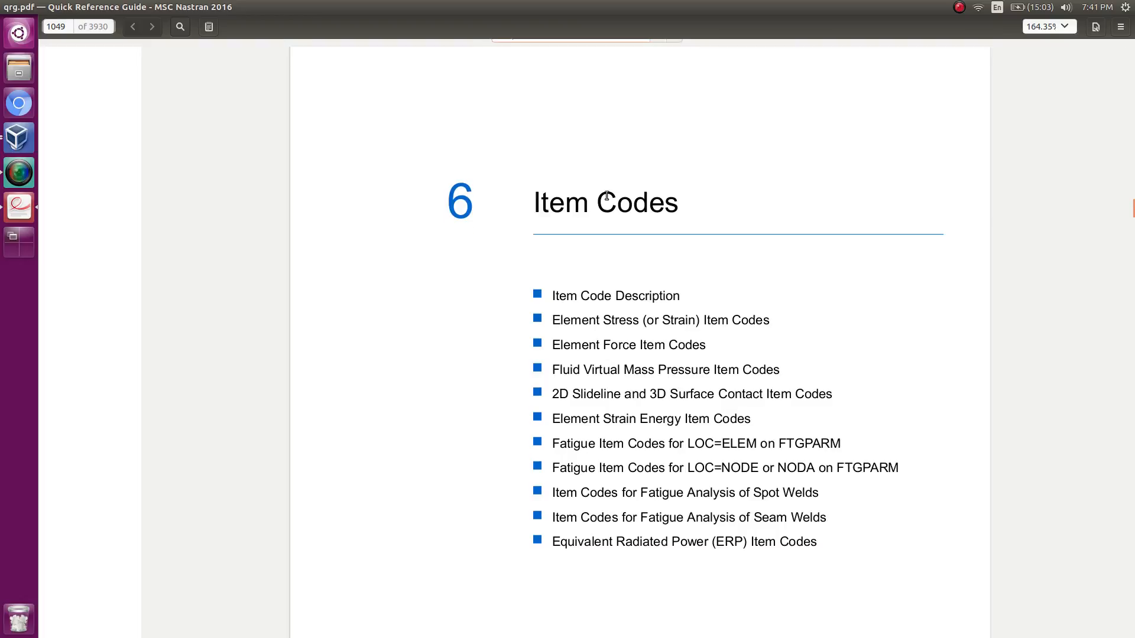
text(index)
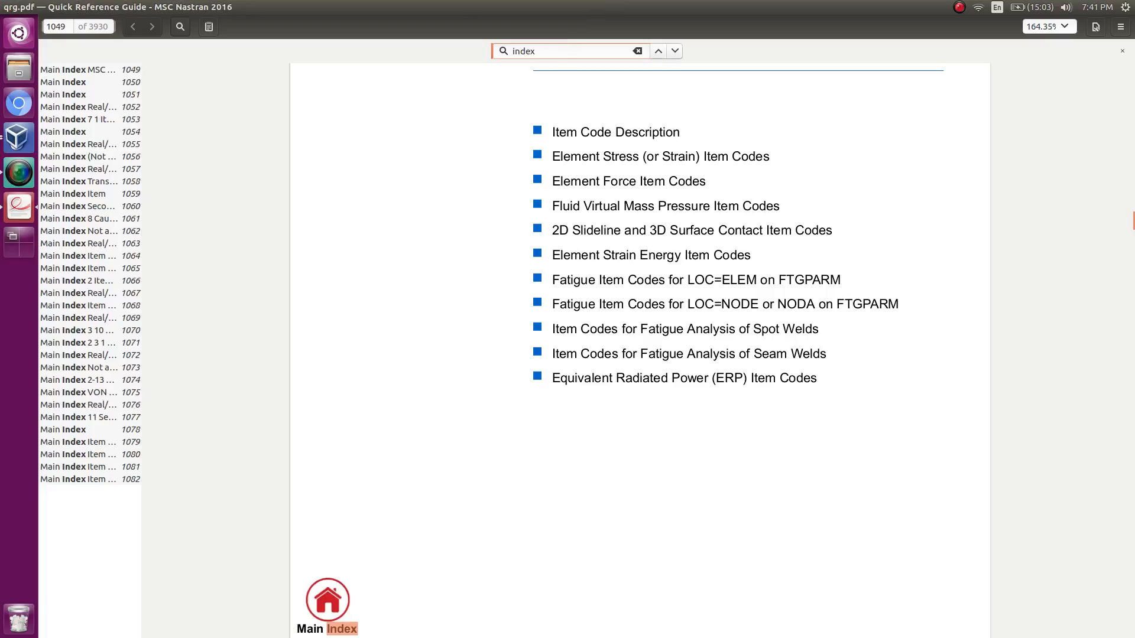
Search the guide for "failure" instead, advance to the match on page 1091, and close the search.
drag(577, 49, 458, 46)
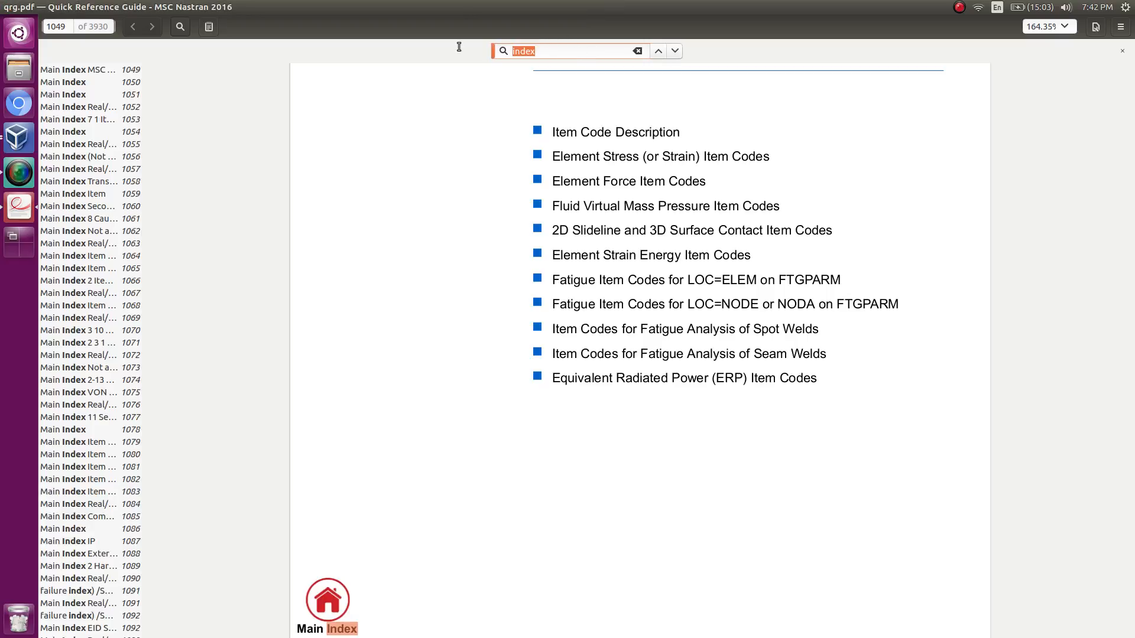
text(failure)
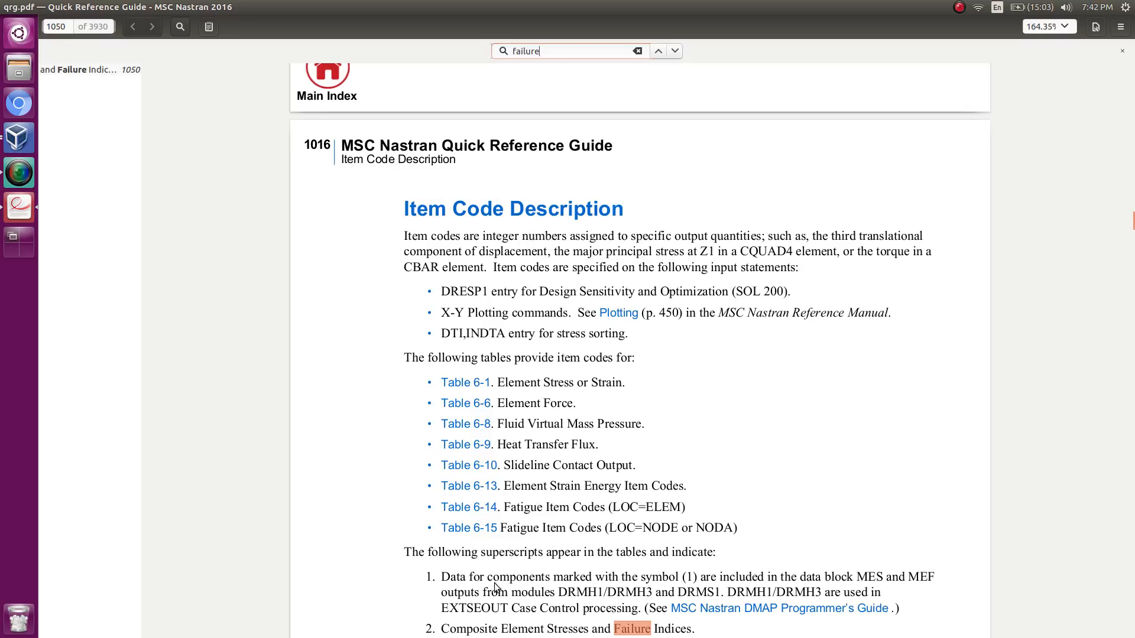
scroll(512, 584, down, 2)
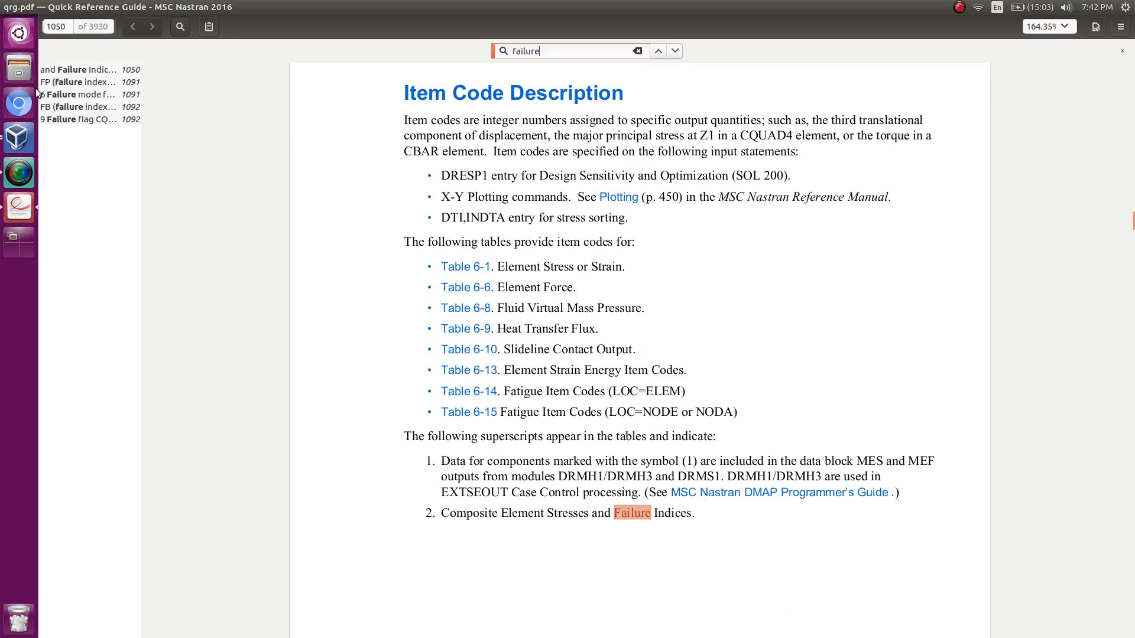
click(675, 51)
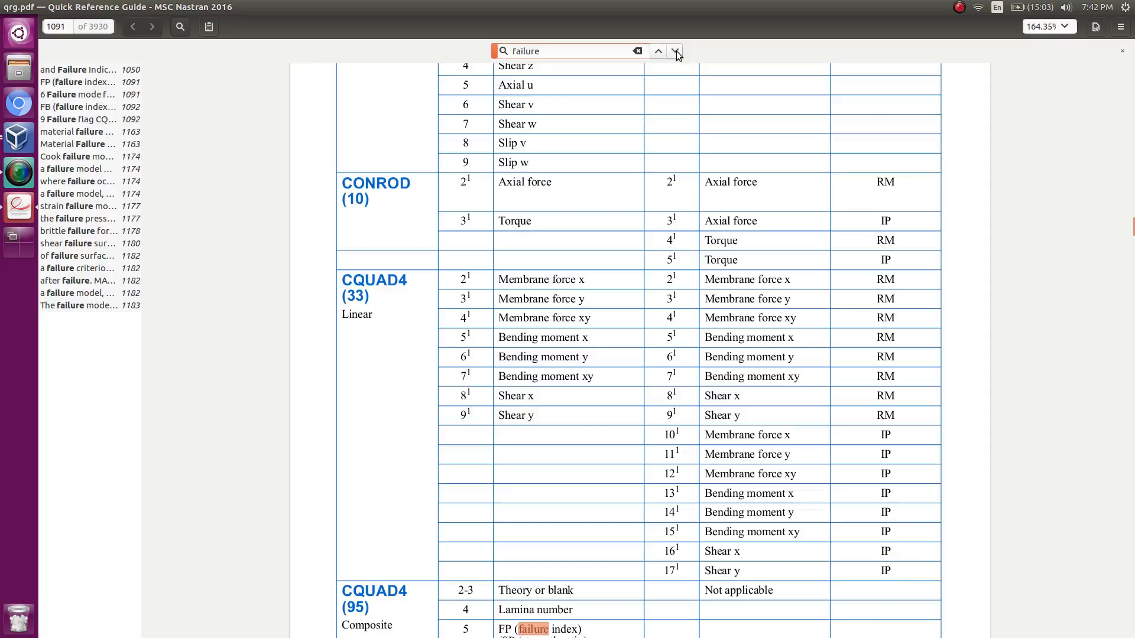
scroll(618, 492, down, 3)
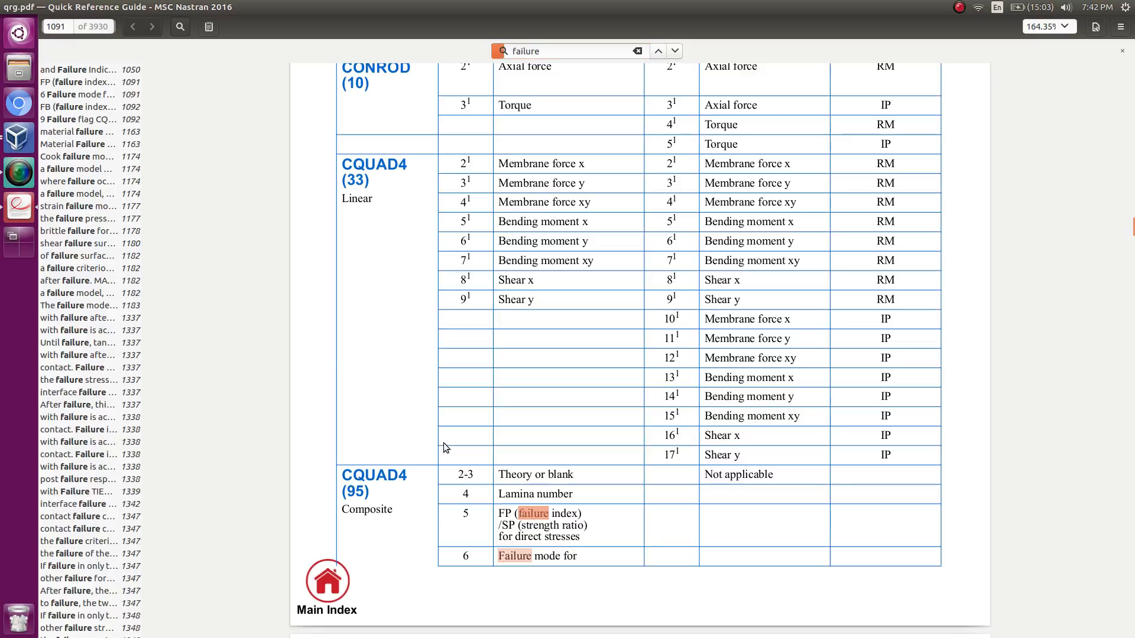
key(Escape)
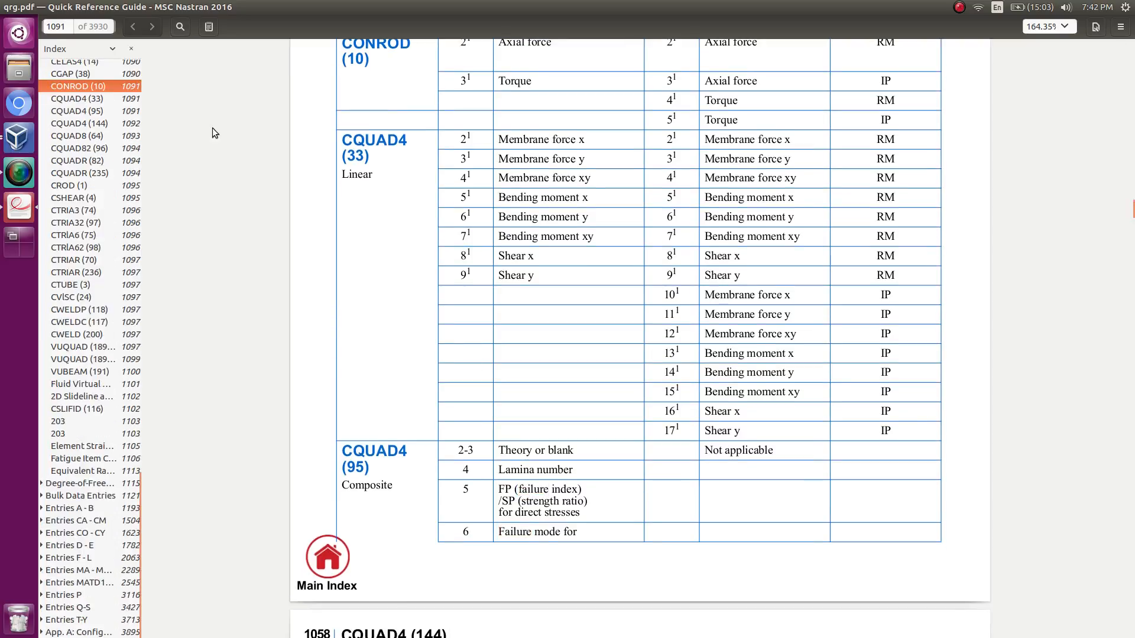
Examine the Table 6-6 Element Force Item Codes title and the composite CQUAD4 (95) failure index entry up close.
scroll(537, 271, up, 5)
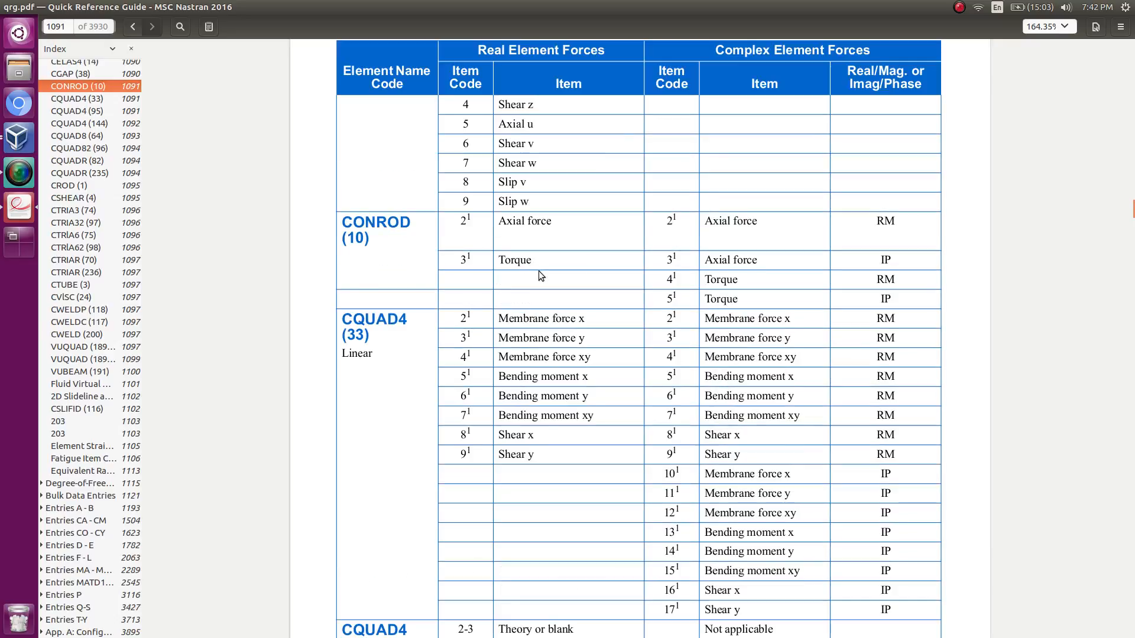
scroll(538, 271, up, 1)
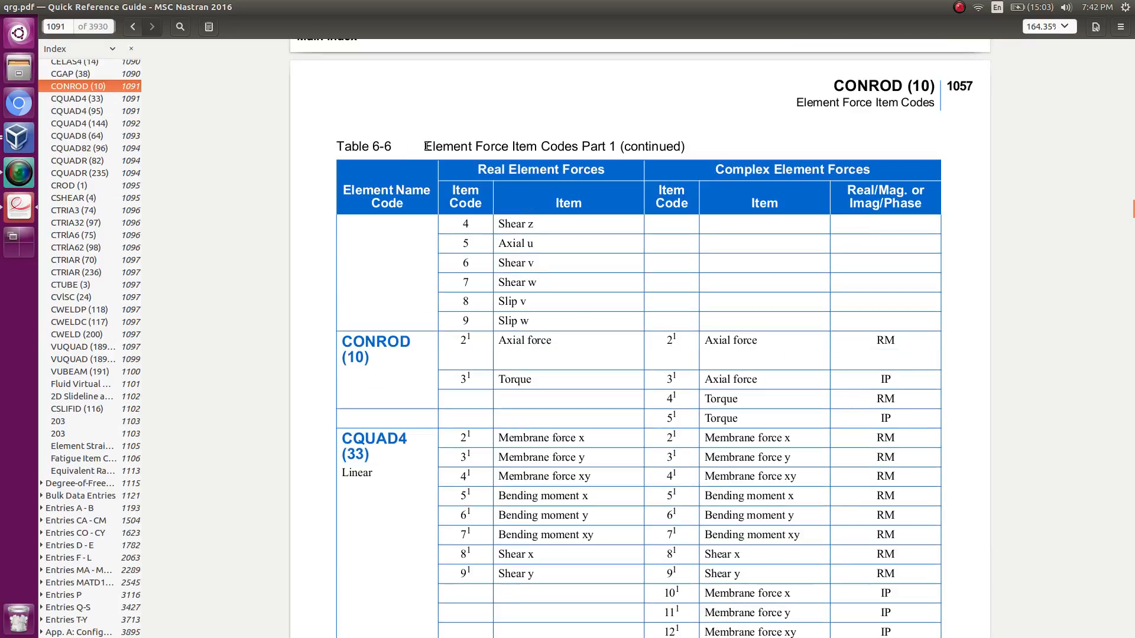
drag(423, 146, 559, 147)
click(554, 237)
scroll(492, 410, down, 8)
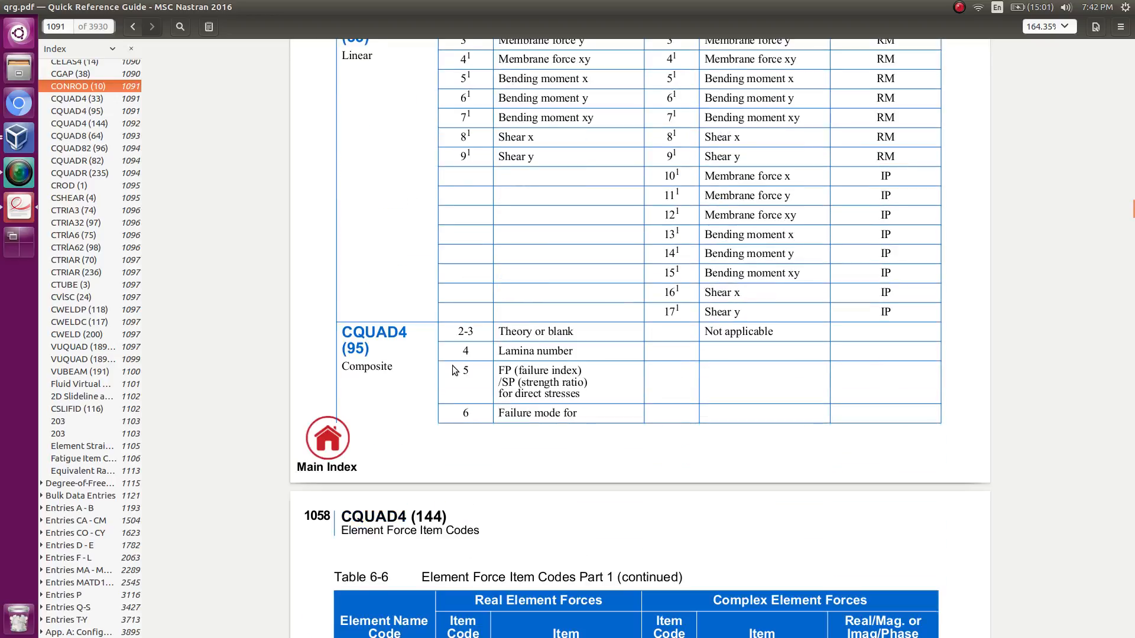
ctrl+scroll(577, 430, up, 1)
ctrl+scroll(546, 408, up, 1)
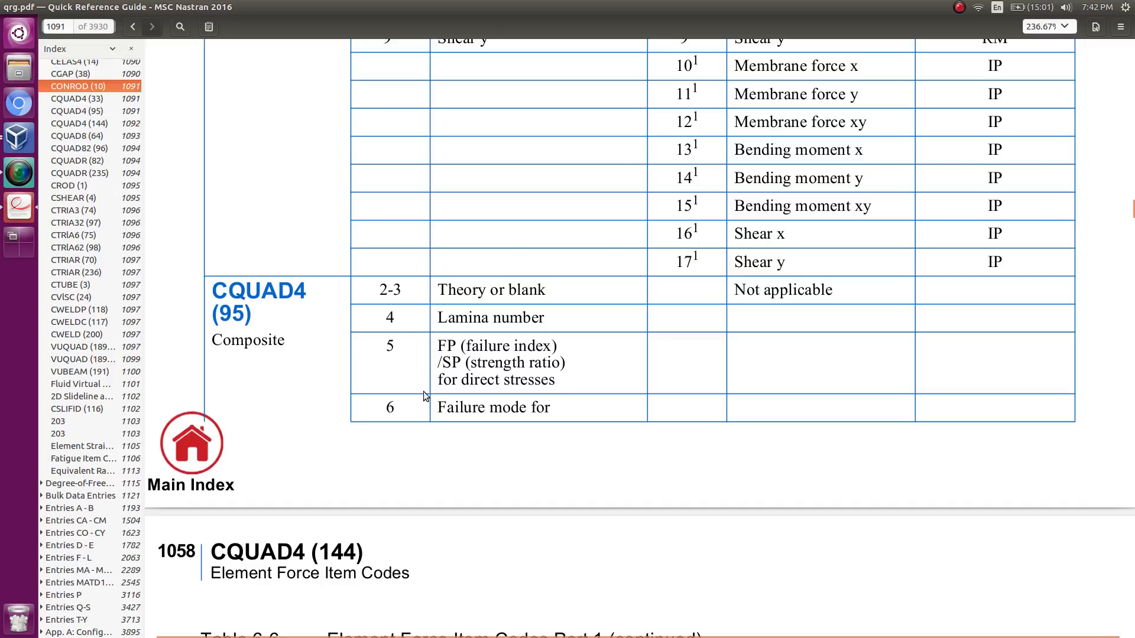
Highlight item code 5 and its failure index and strength ratio descriptions in the composite CQUAD4 (95) element force entry.
double_click(396, 347)
click(442, 348)
triple_click(559, 350)
click(559, 350)
drag(468, 362, 563, 362)
click(521, 347)
drag(437, 347, 523, 346)
click(523, 347)
drag(442, 364, 558, 365)
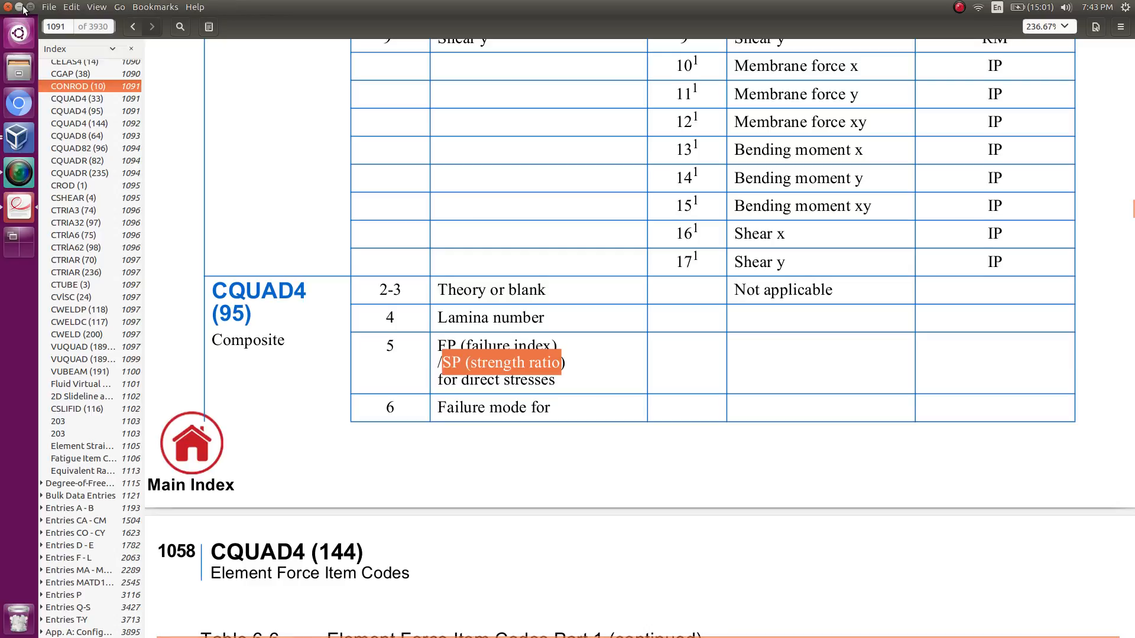
Switch back to the Constraints web page in Chrome and set ATTA of the CFAILURE constraint r1 to 5.
click(20, 7)
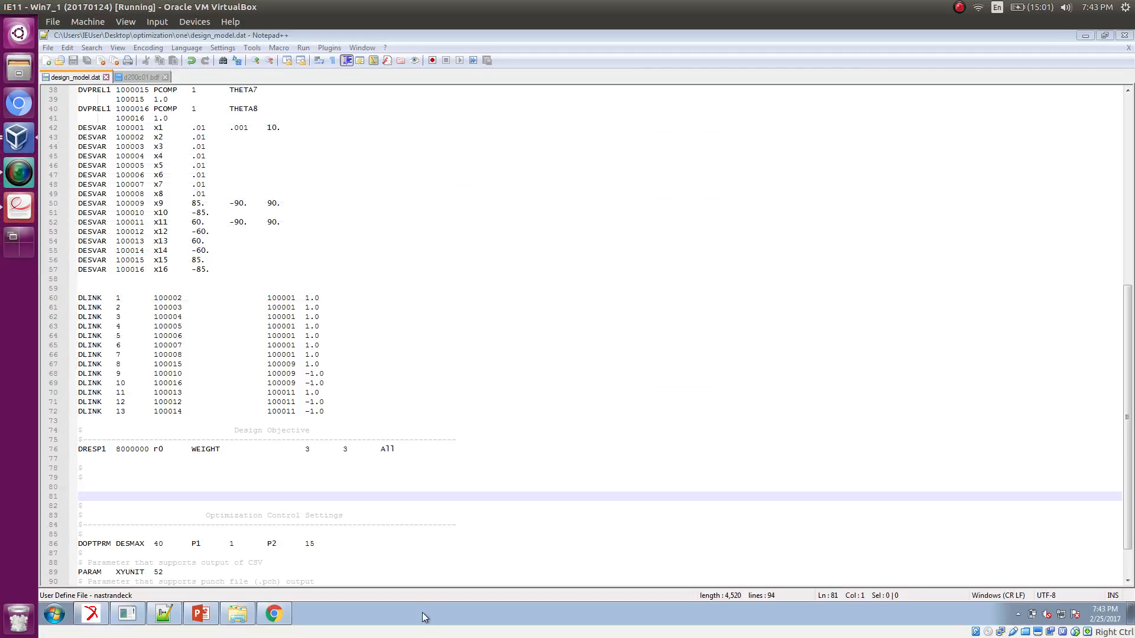
key(ctrl+f)
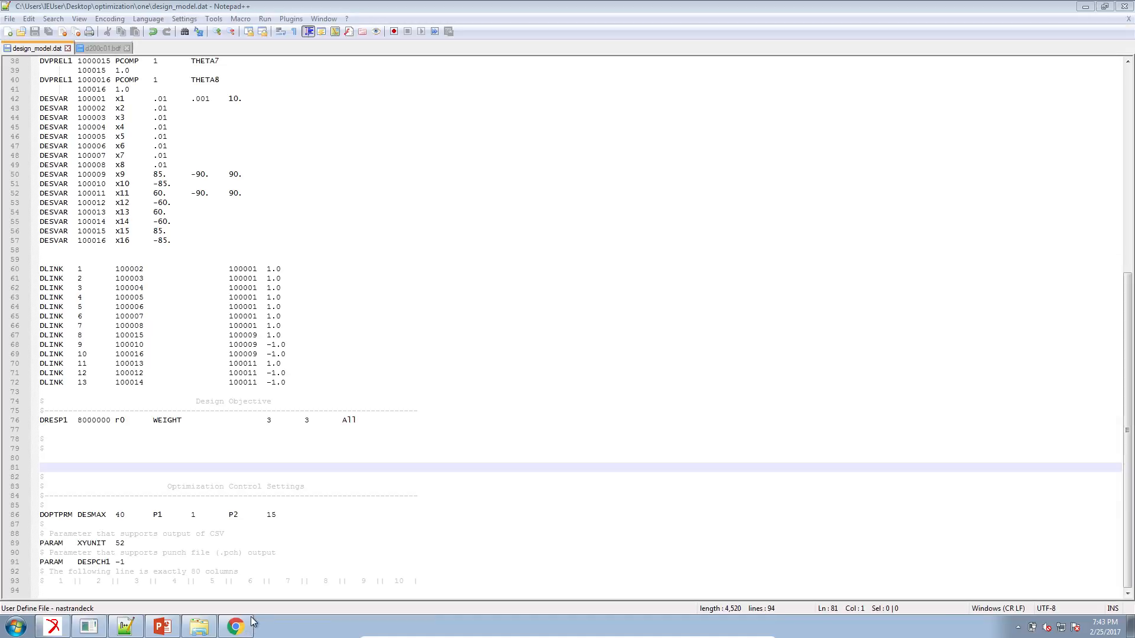
click(243, 628)
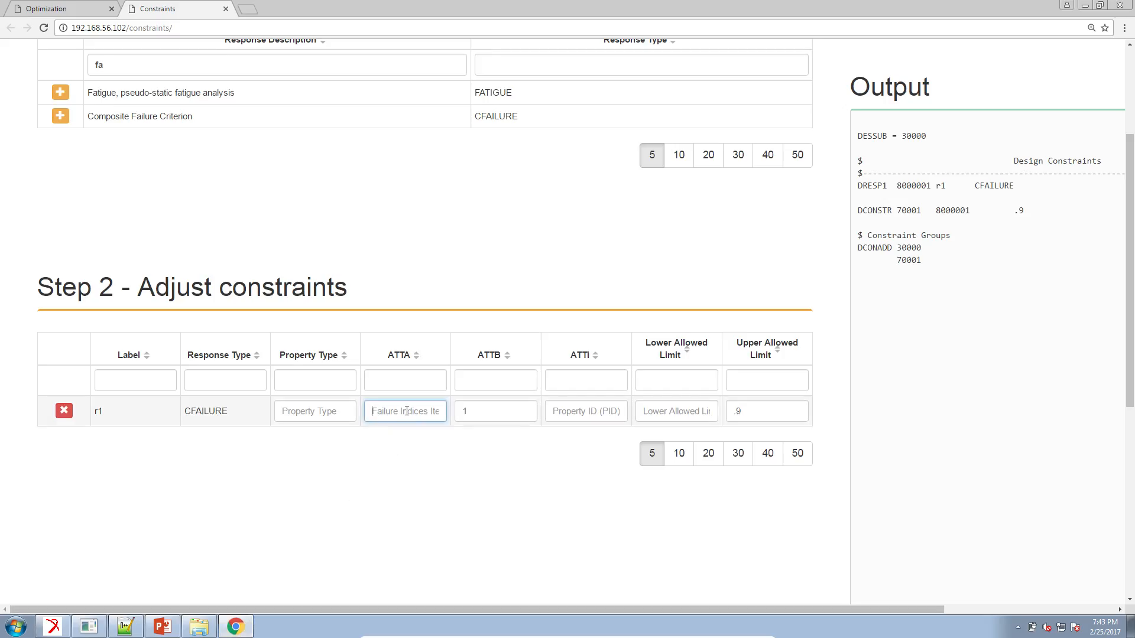
text(5)
Set the r1 constraint's property type to ELEM and its ATTi to 1, 2, 3, 4, 5, 6, 7.
click(342, 410)
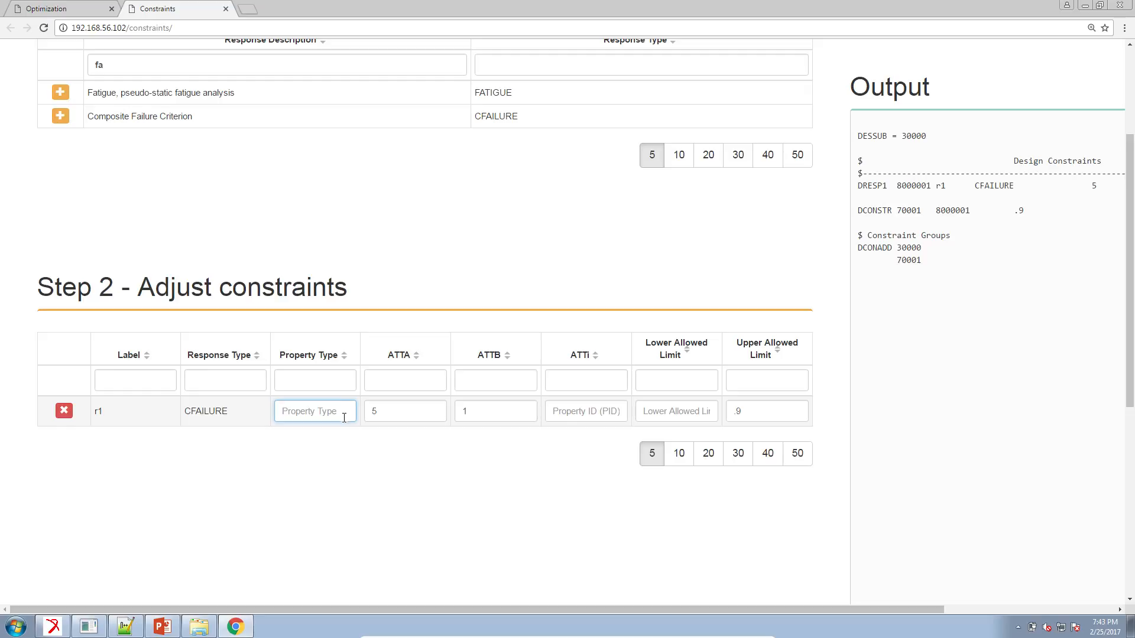
text(ELEM)
click(587, 414)
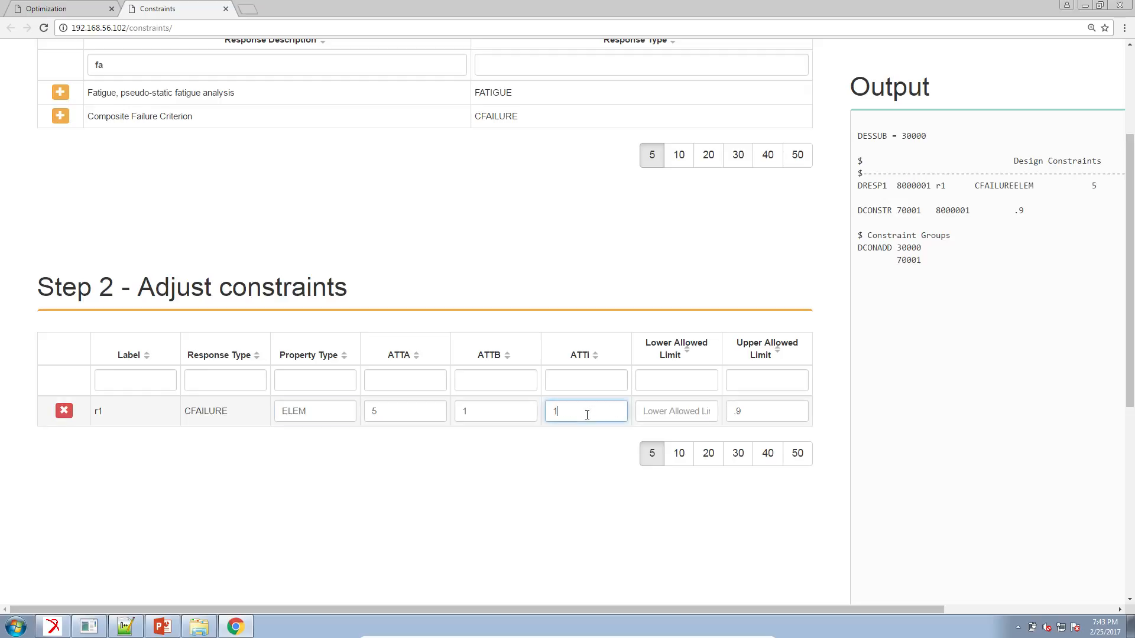
text(1, 2, 3 , 4, 5, 6, 7)
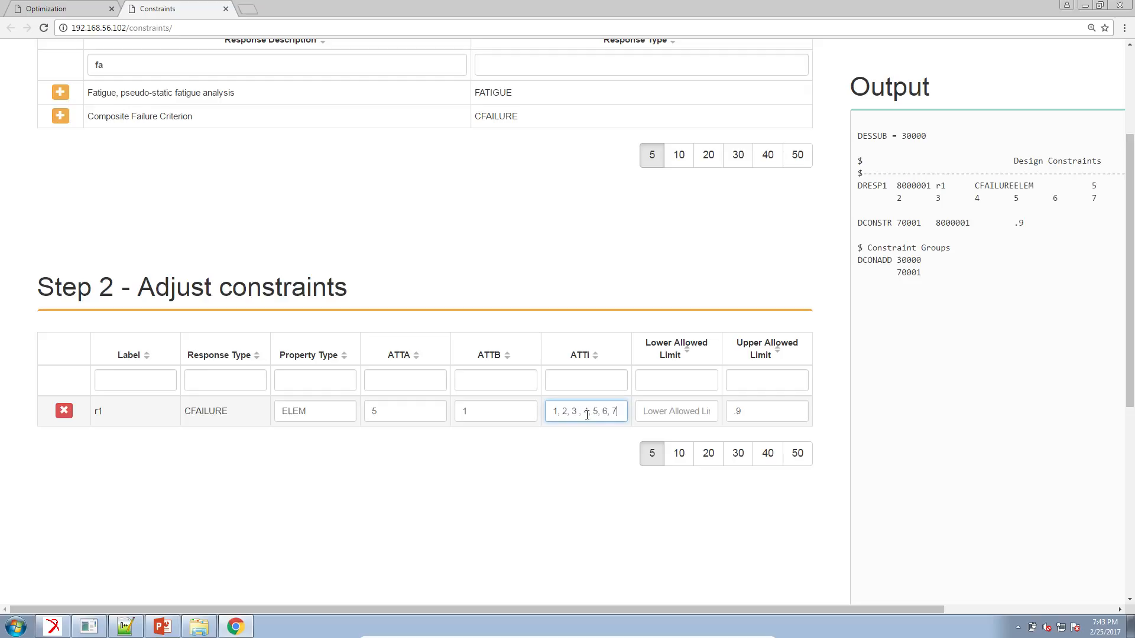
Switch to Patran and try to plot a fringe of Failure Index for Ply, Direct Stress/Strain, for case A1:Static Subcase D:0.
click(49, 626)
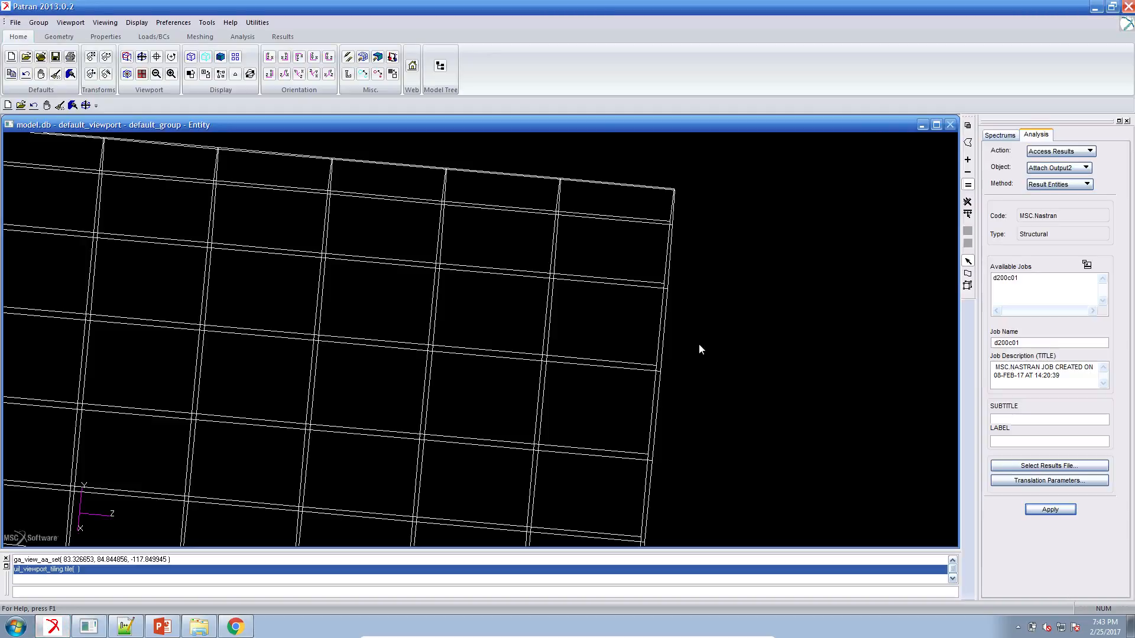
middle_drag(698, 344, 773, 417)
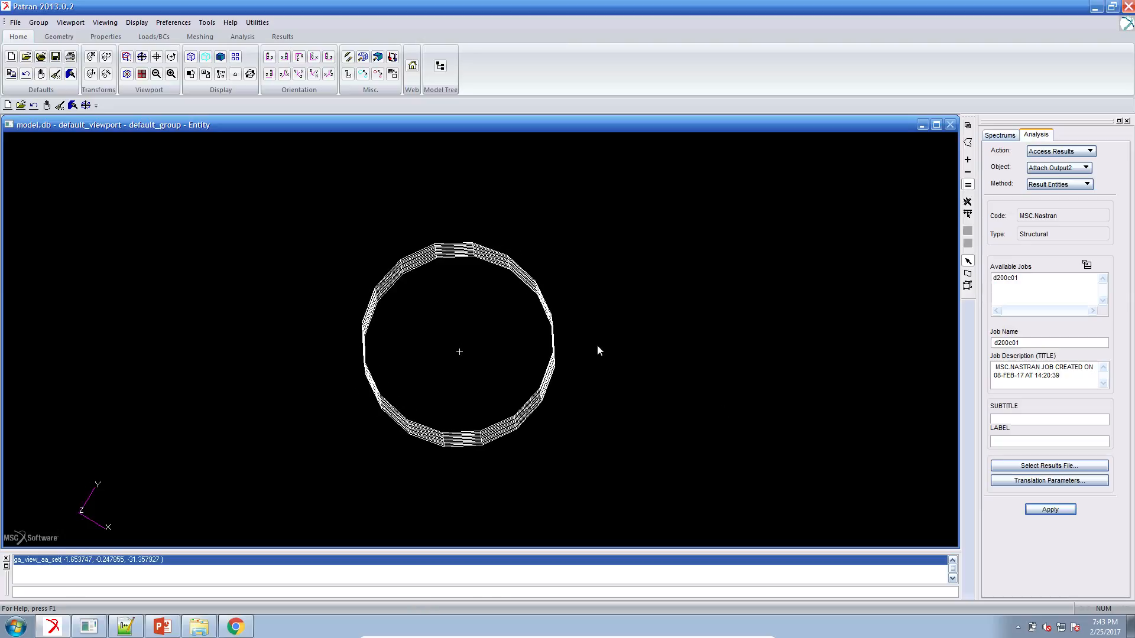
middle_drag(391, 352, 401, 358)
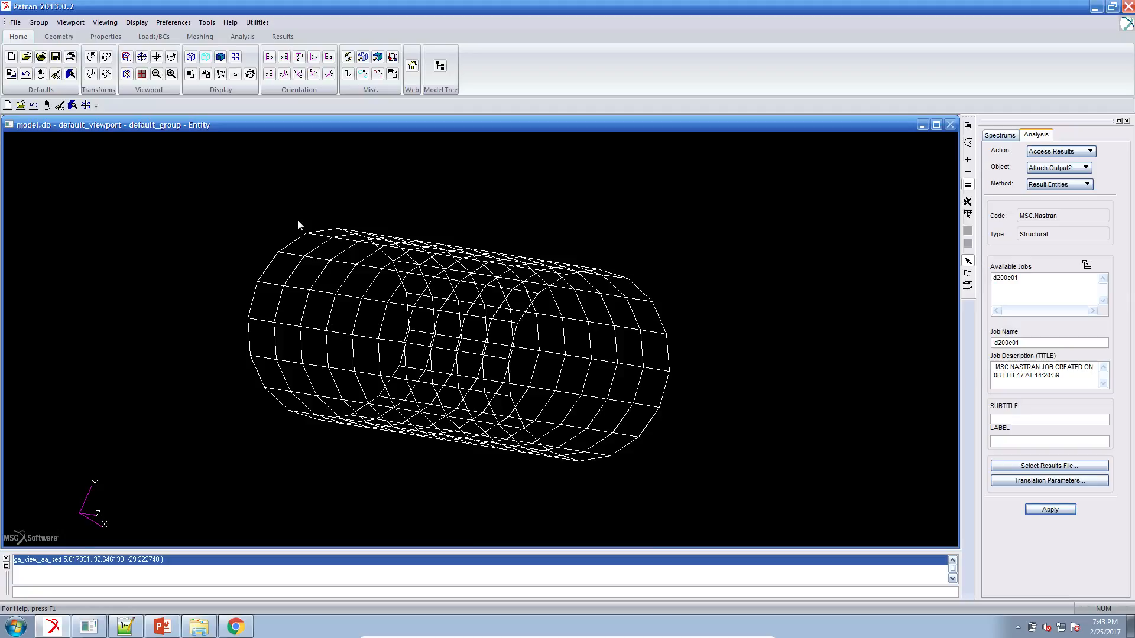
click(283, 37)
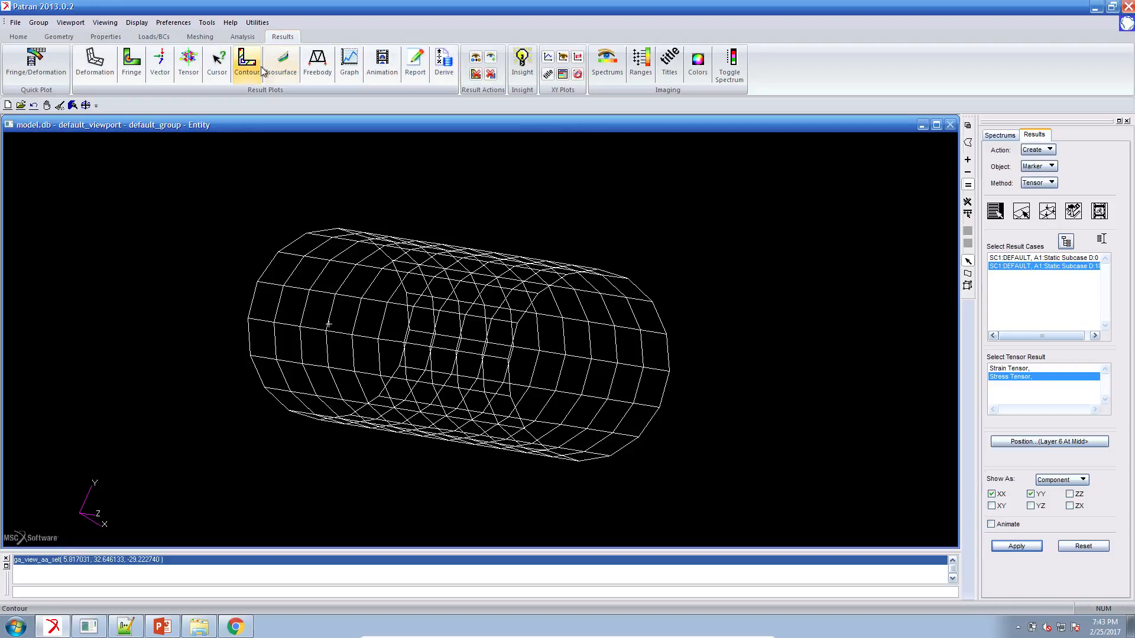
click(143, 81)
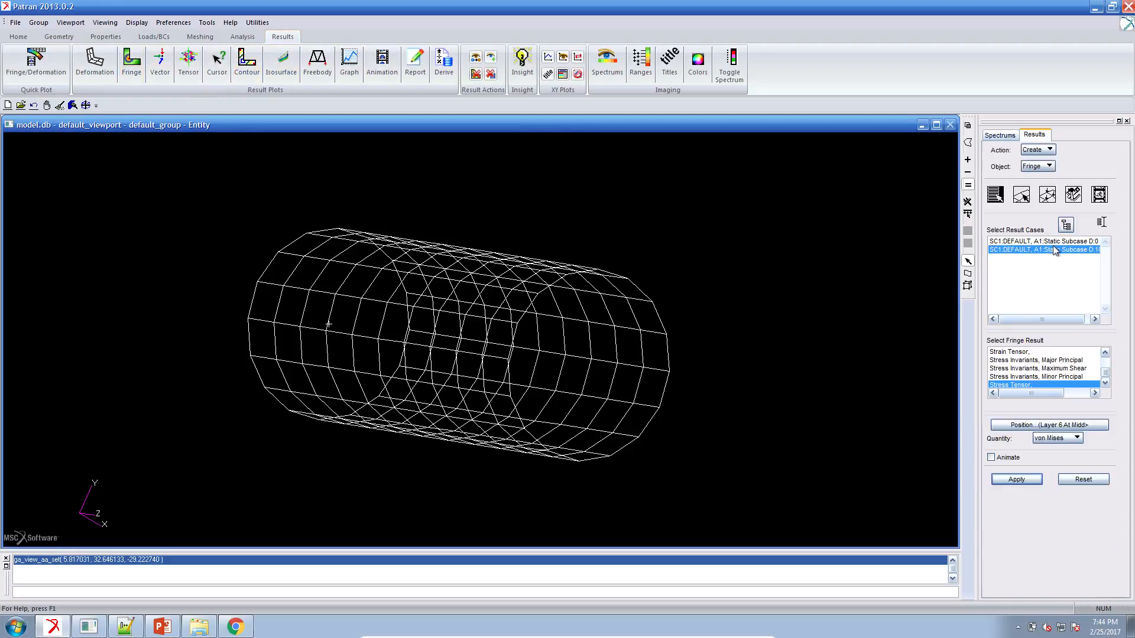
click(1055, 242)
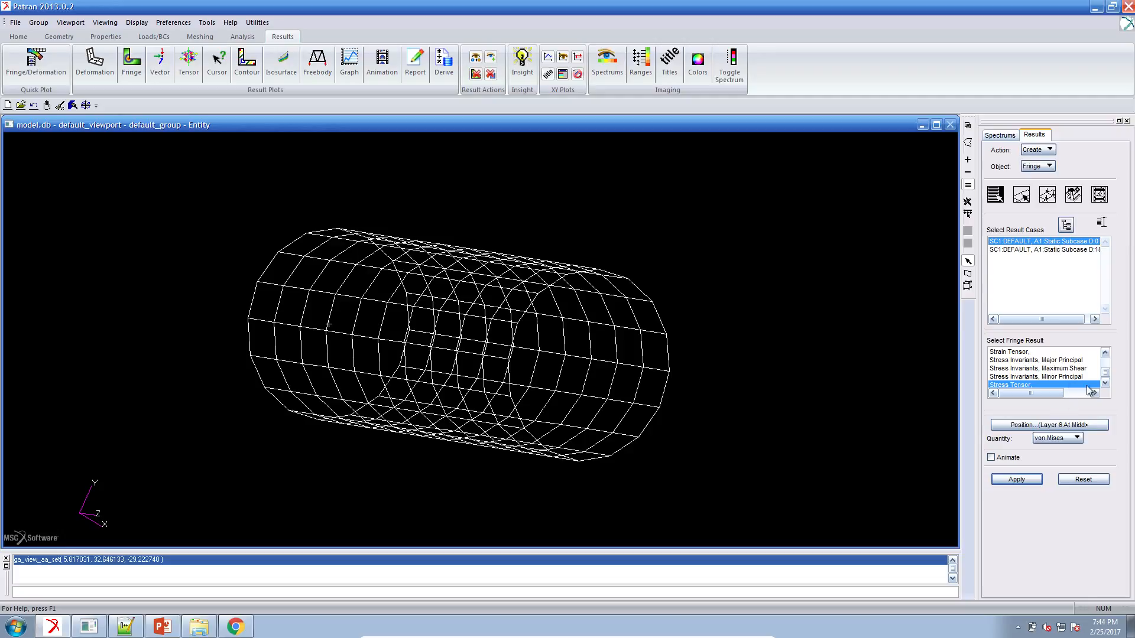
drag(1106, 374, 1094, 366)
click(1086, 360)
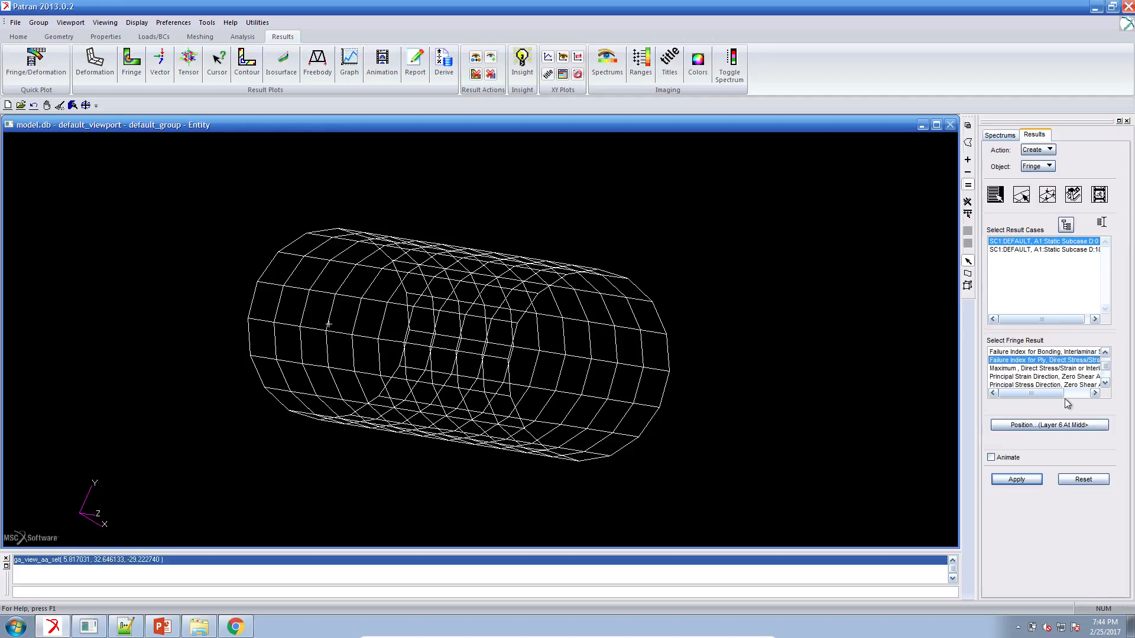
click(1025, 480)
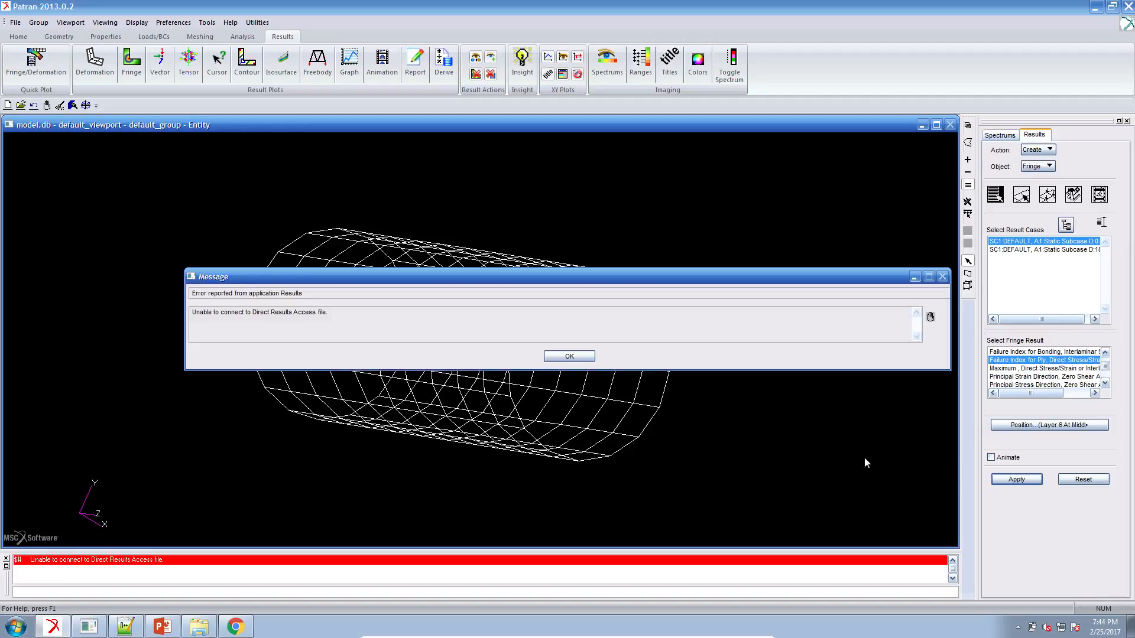
click(567, 356)
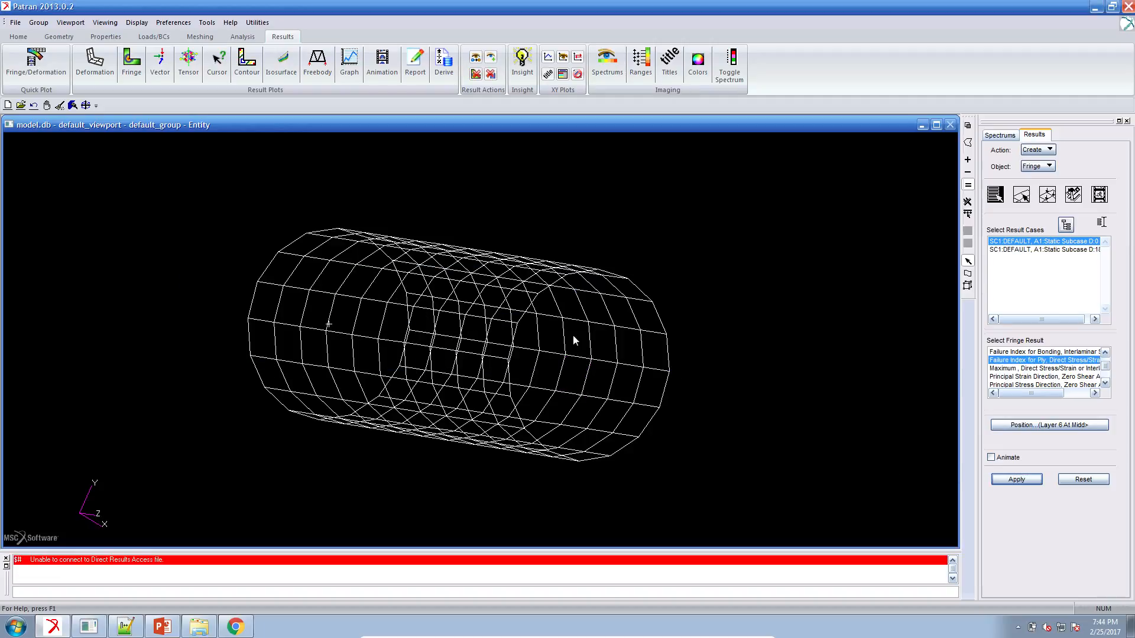
Clear the open windows and browse the desktop backs folder to 20170221_rtype_cfailure to locate the results file.
click(89, 629)
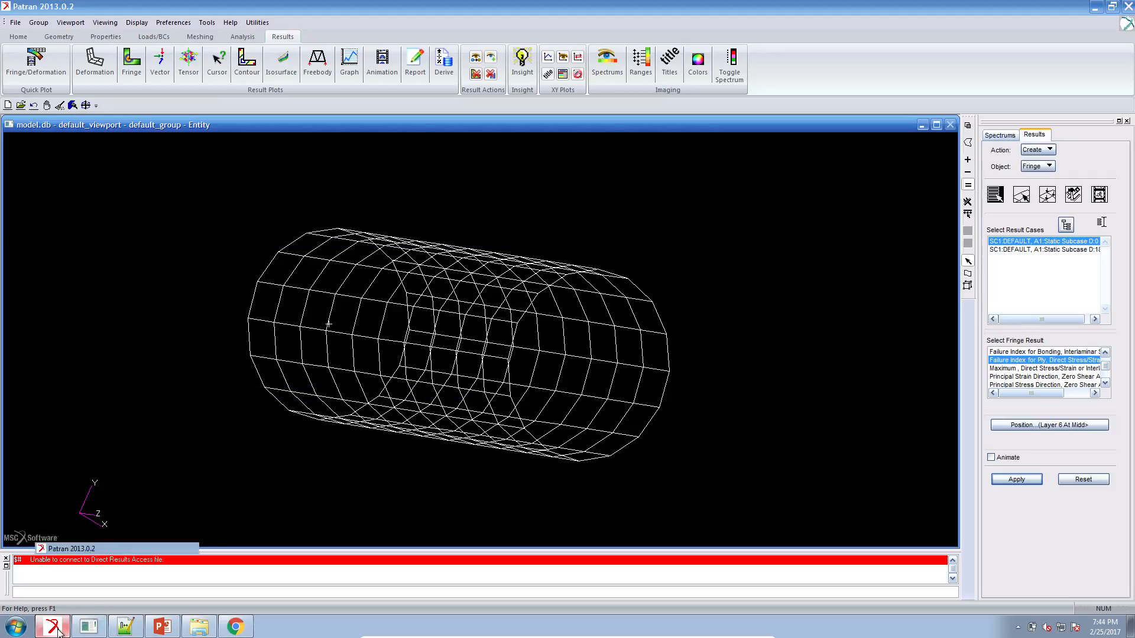
click(1085, 6)
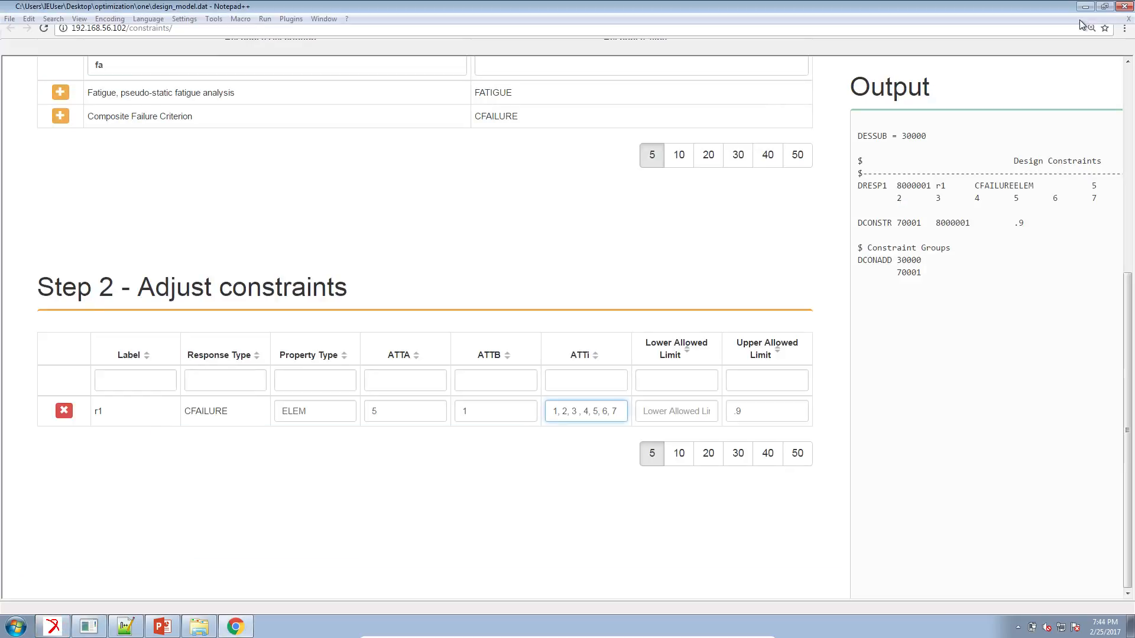
click(1080, 8)
click(1077, 11)
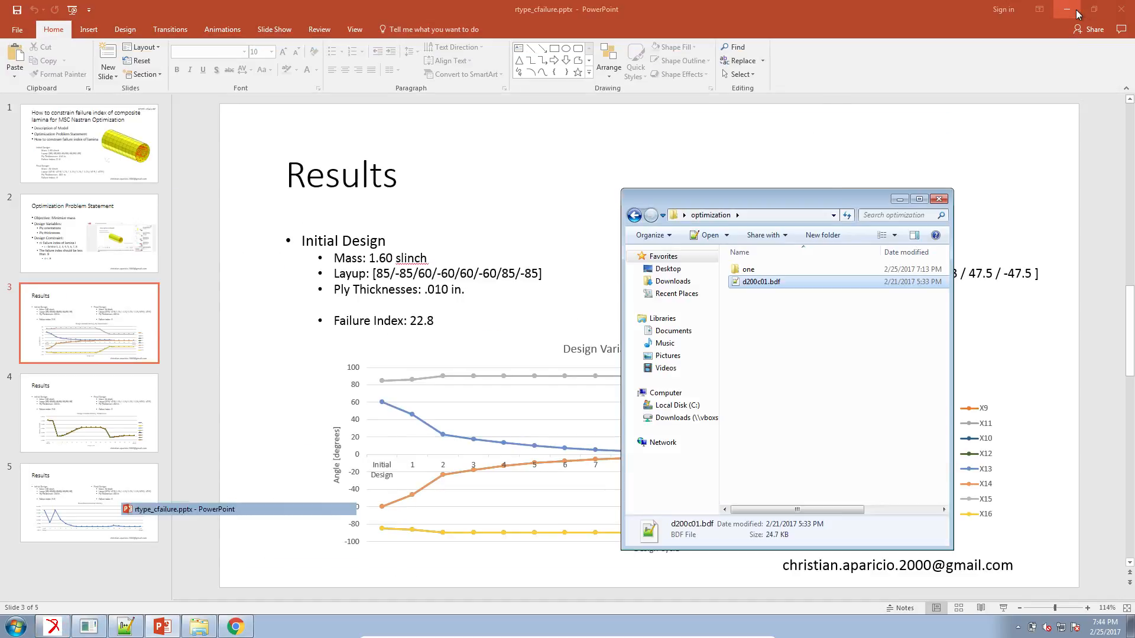
click(1067, 37)
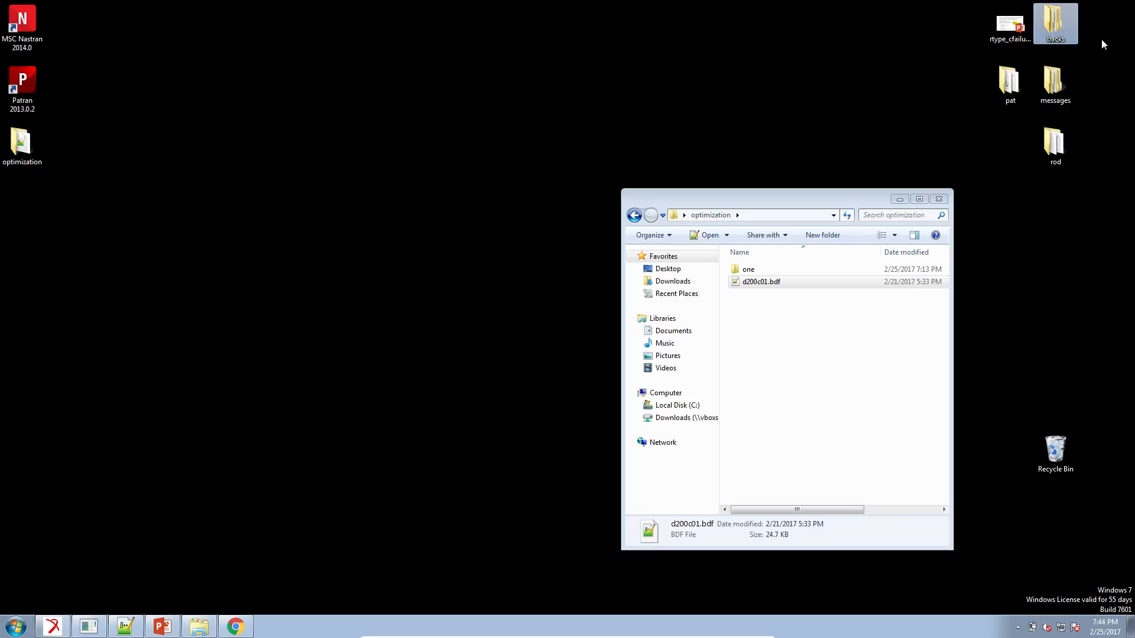
double_click(1052, 25)
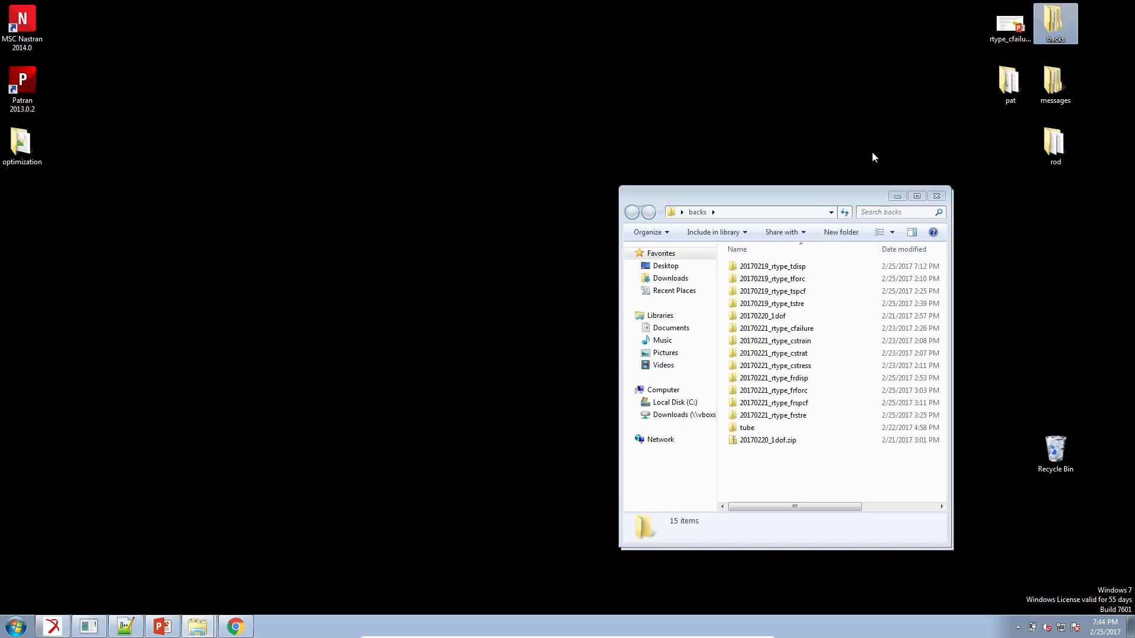
click(805, 329)
double_click(805, 330)
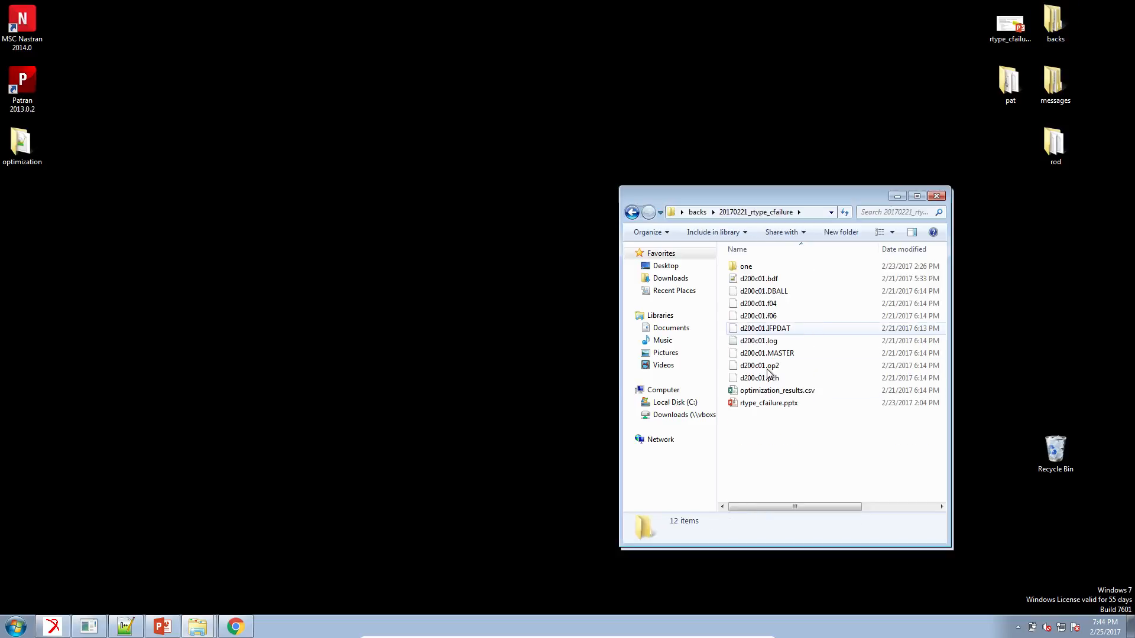
Switch back to Patran and attach the results file d200c01.op2 from the 20170221_rtype_cfailure folder inside backs.
click(66, 628)
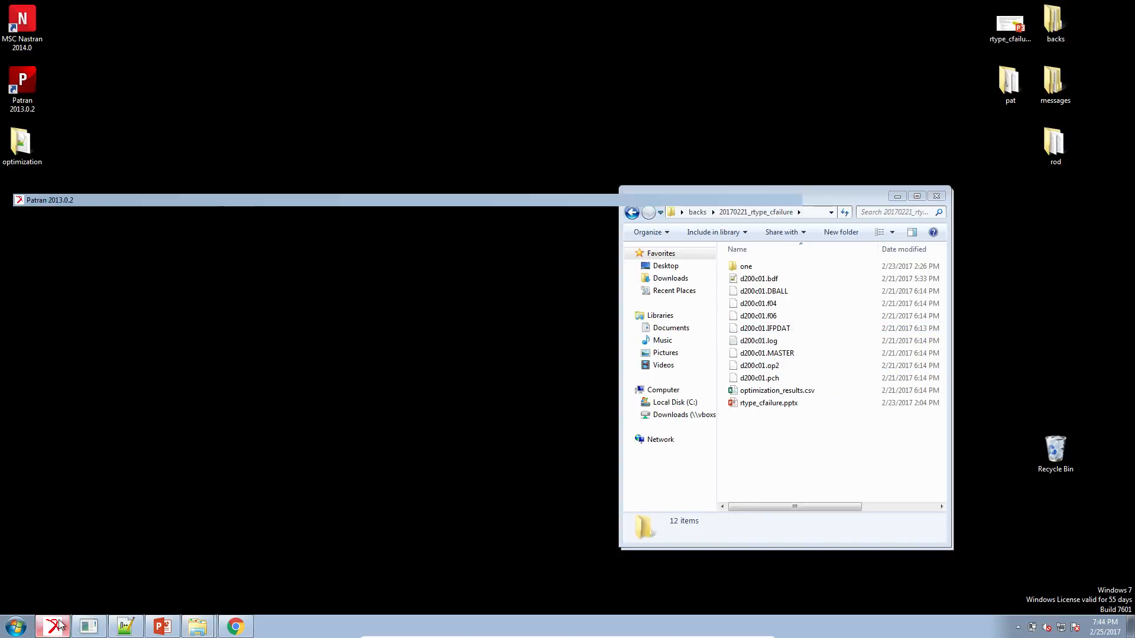
click(334, 65)
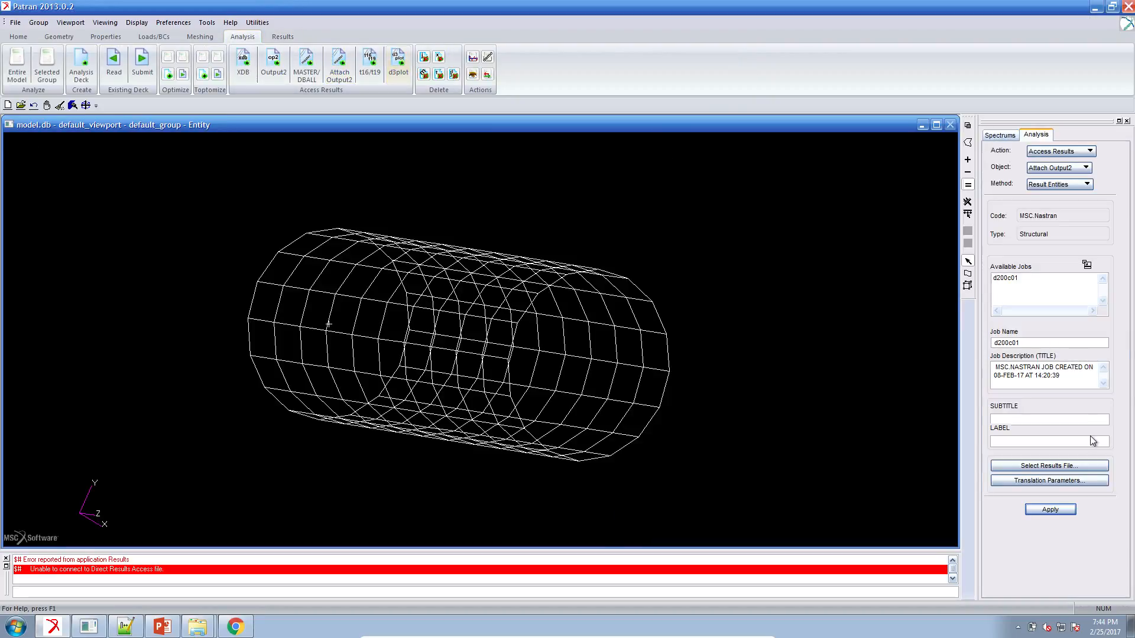
click(1081, 465)
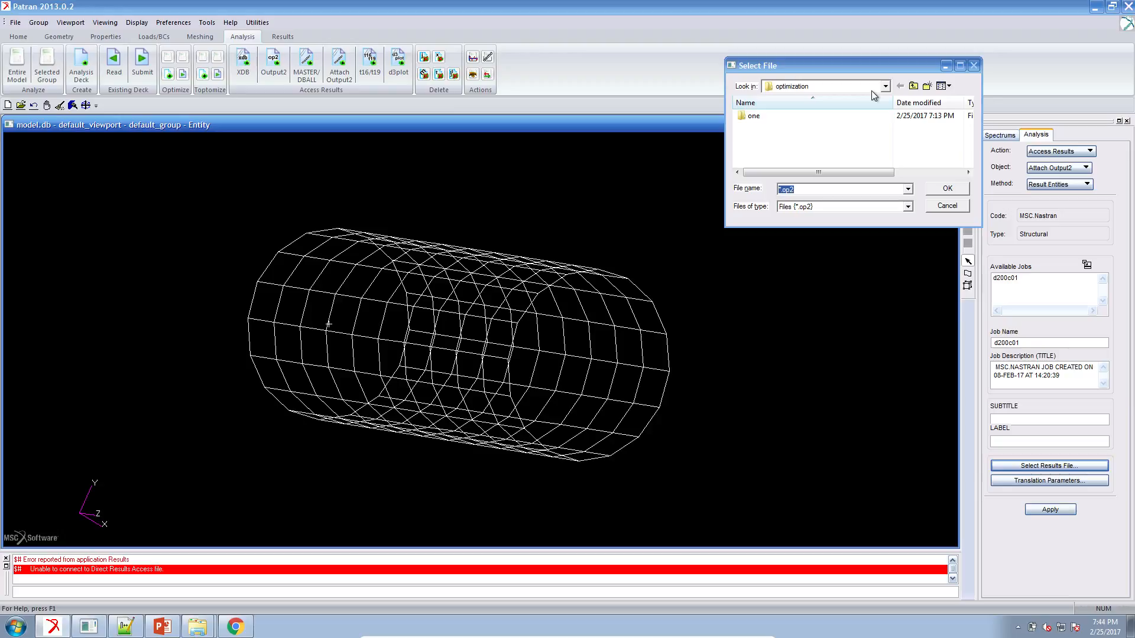
click(873, 89)
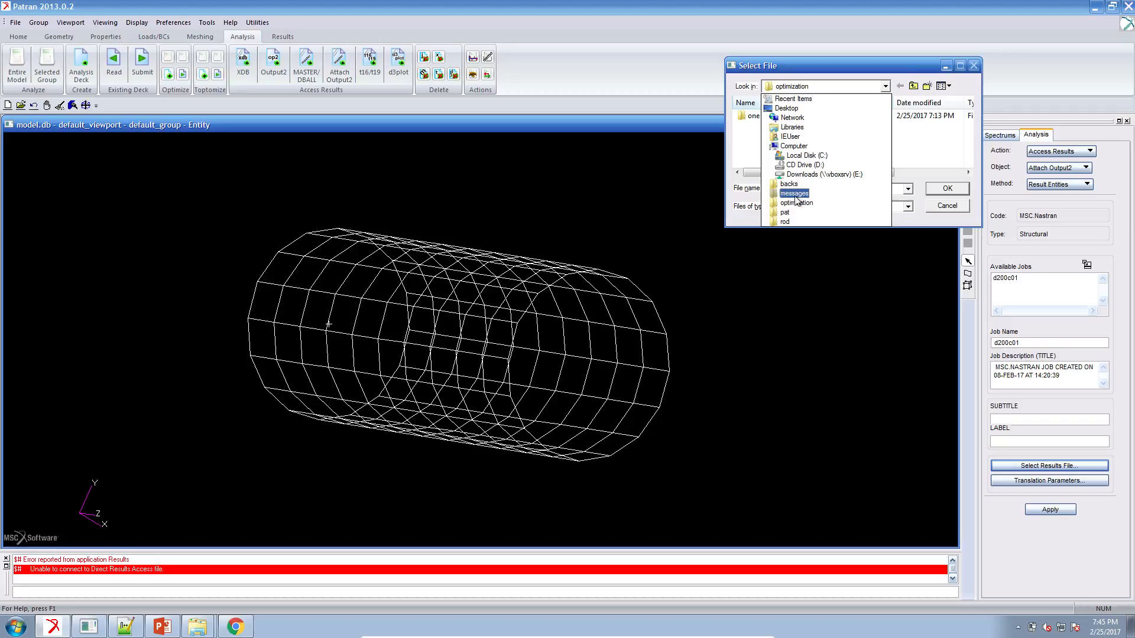
click(790, 184)
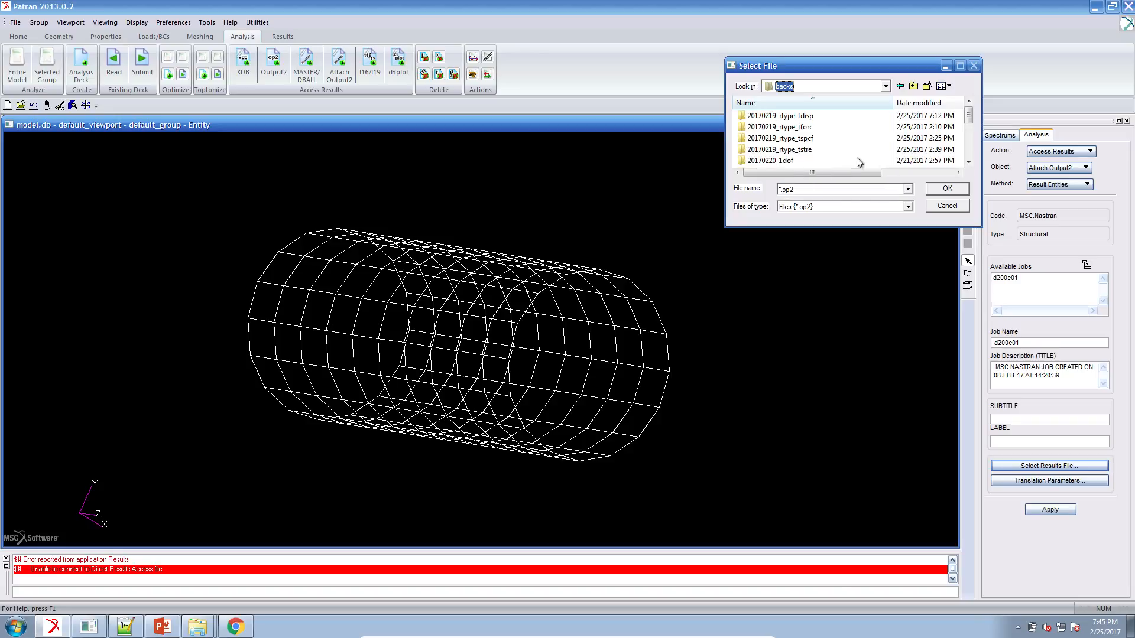
drag(968, 115, 971, 142)
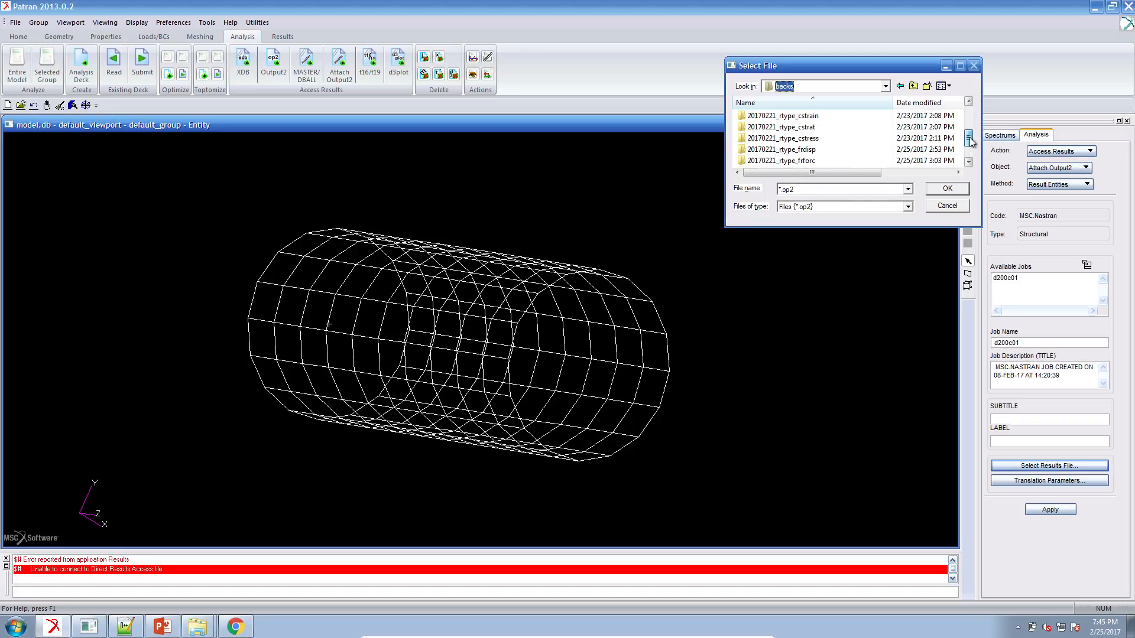
drag(970, 136, 970, 133)
double_click(808, 117)
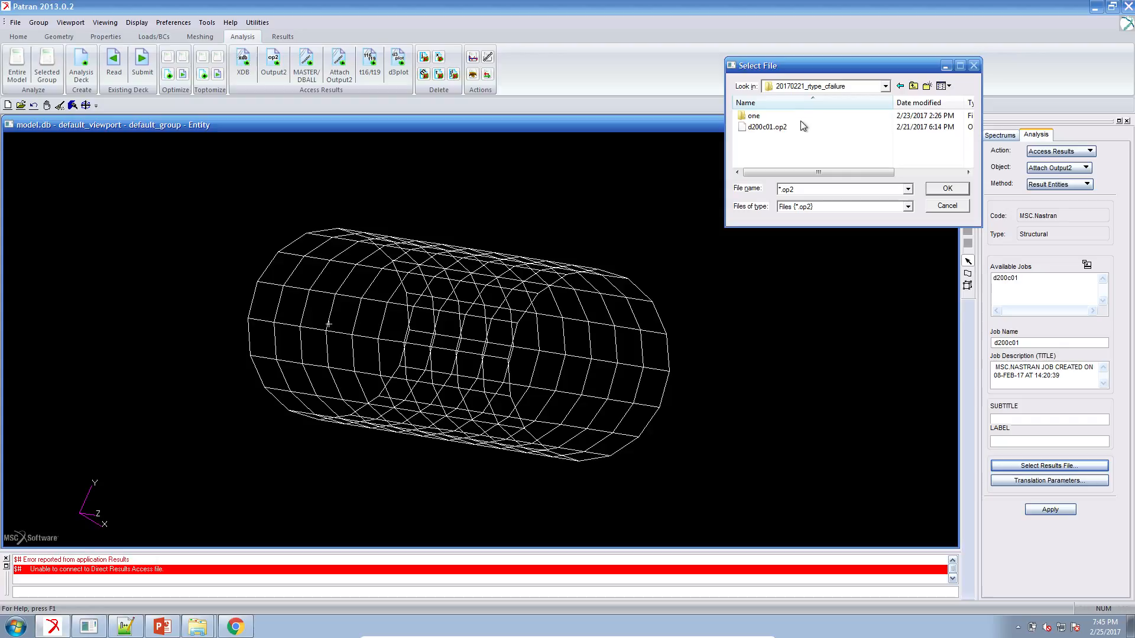
double_click(782, 125)
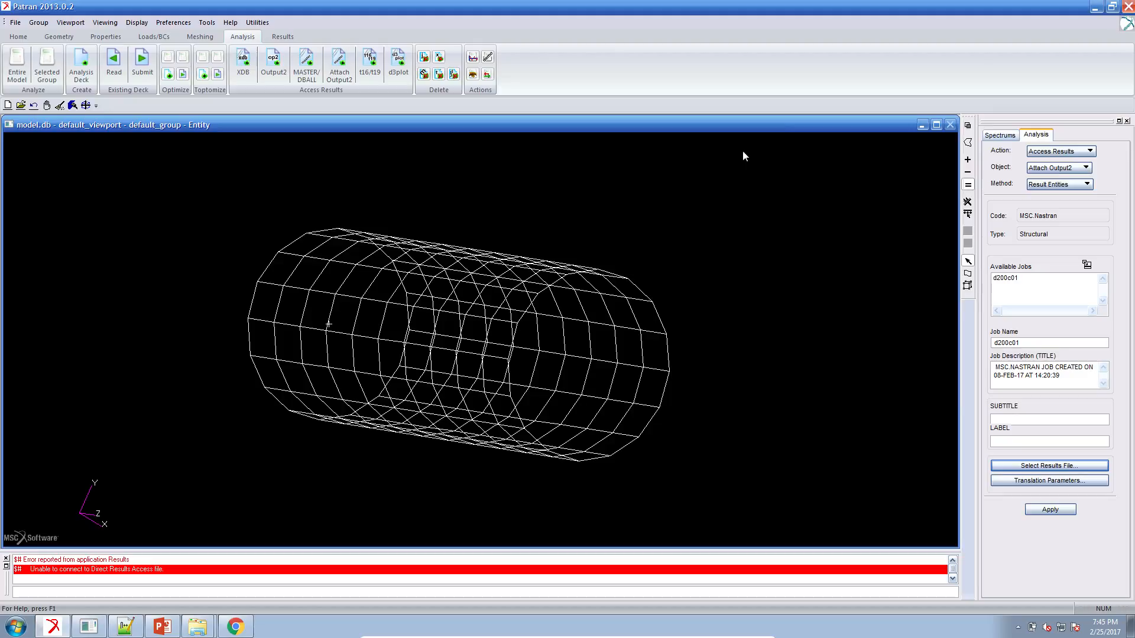
middle_drag(718, 204, 696, 213)
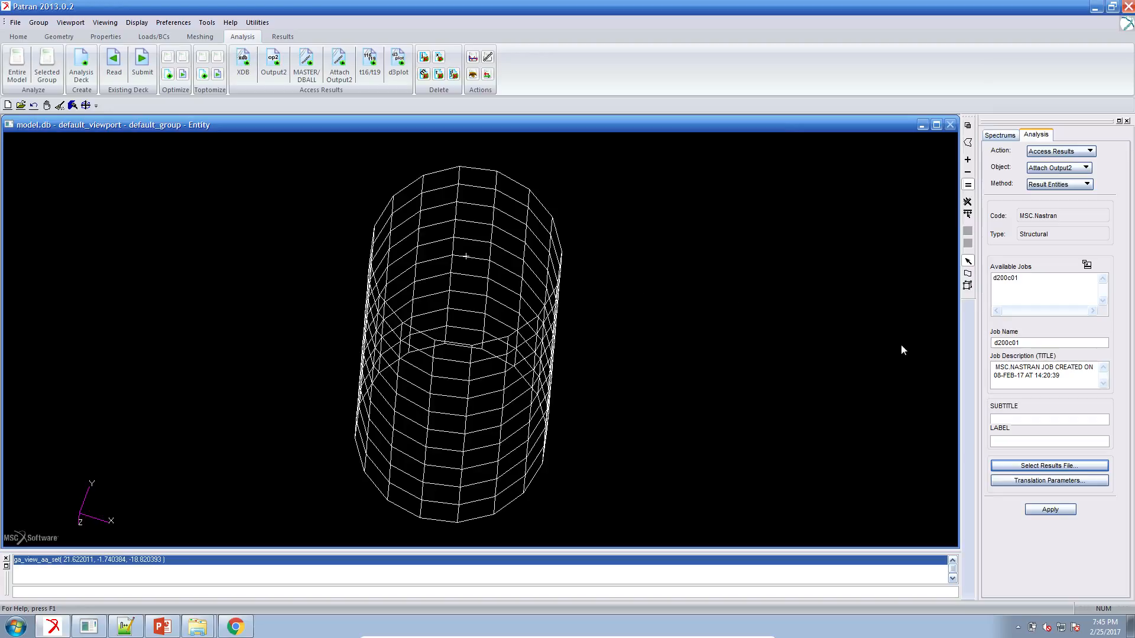
click(1035, 510)
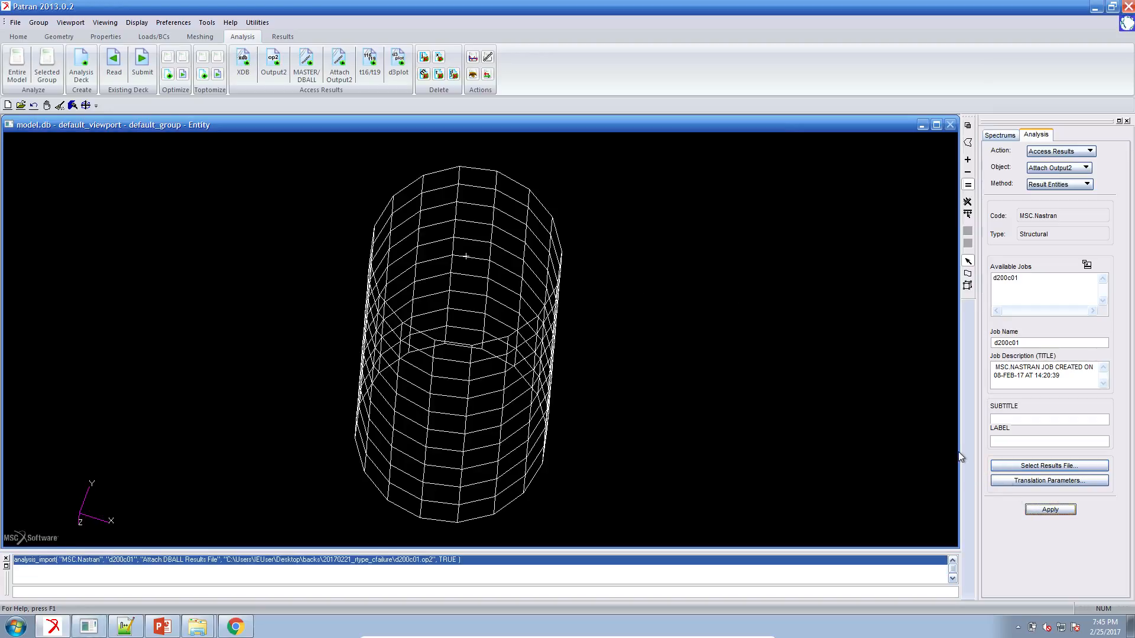
Plot a fringe of Failure Index for Ply, Direct Stress/Strain, for the A2:Static Subcase D:0 result case on the tube.
click(281, 34)
click(132, 62)
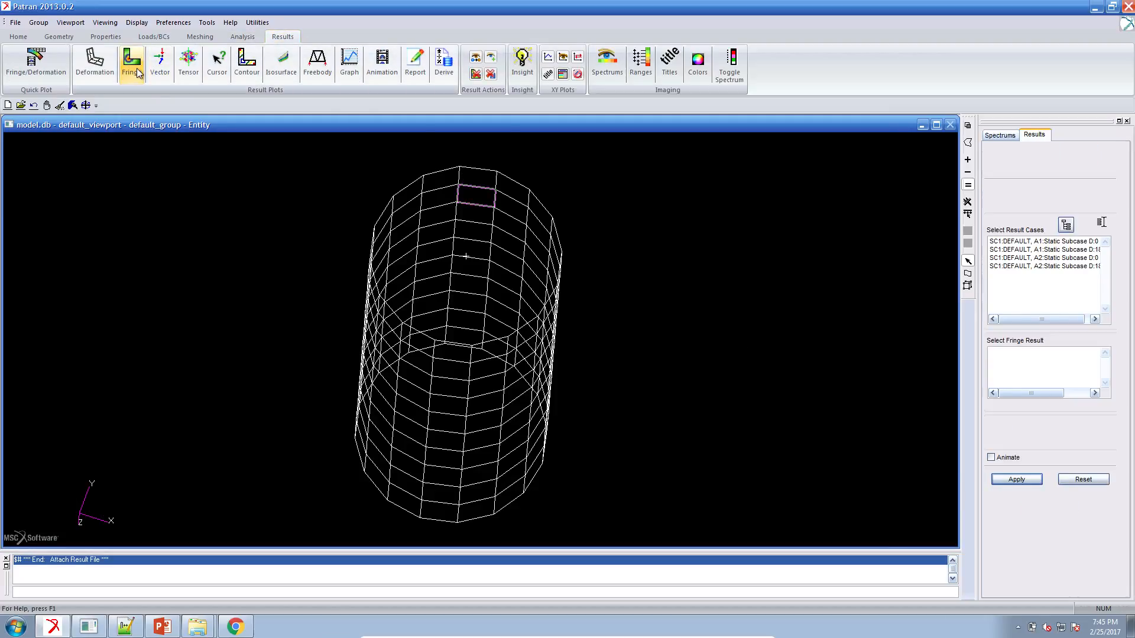
drag(1062, 320, 1069, 320)
click(1088, 258)
drag(1107, 364, 1109, 368)
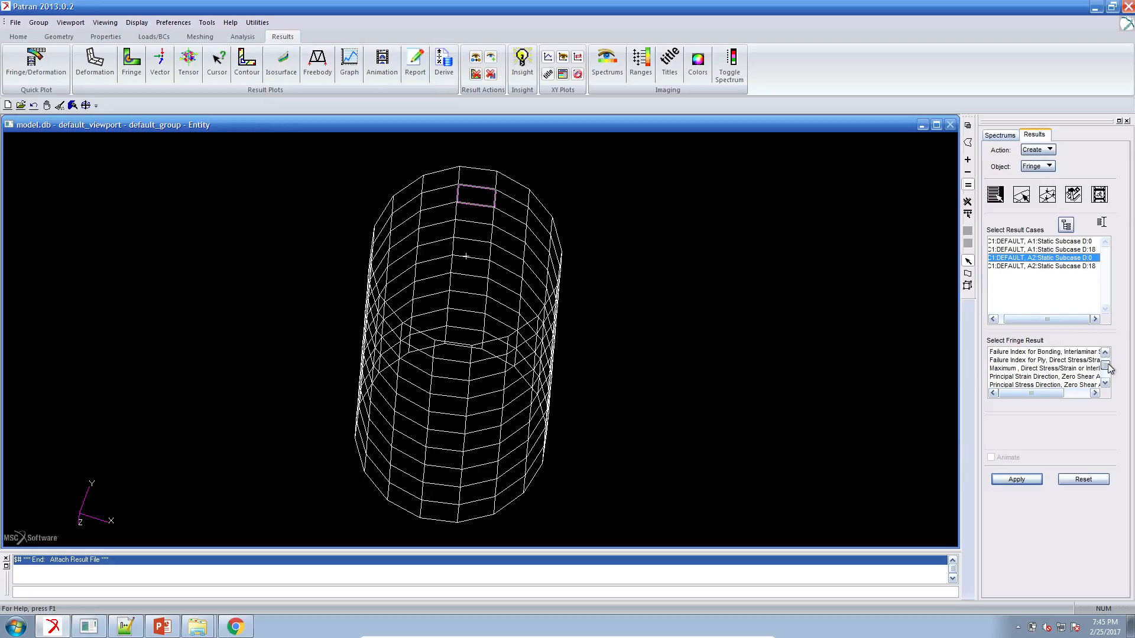
click(1060, 361)
click(1017, 479)
middle_drag(579, 375, 573, 368)
Plot the ply failure index fringe at the Layer 1 At Middle position for the A2:Static Subcase D:0 case.
click(1045, 425)
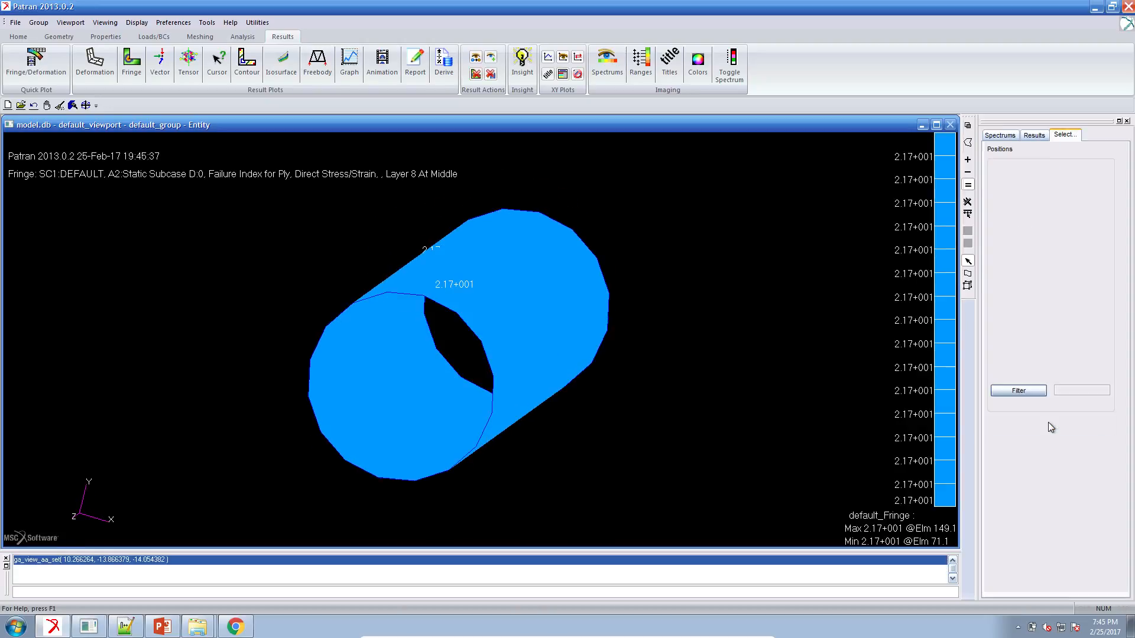
click(1034, 169)
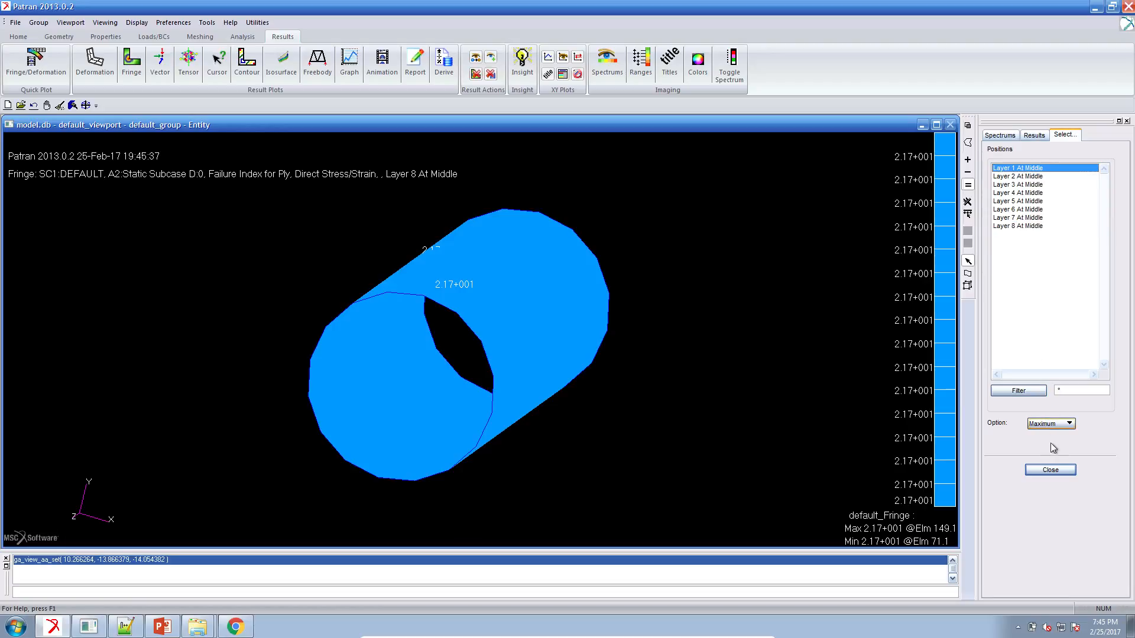
click(1050, 470)
click(1033, 481)
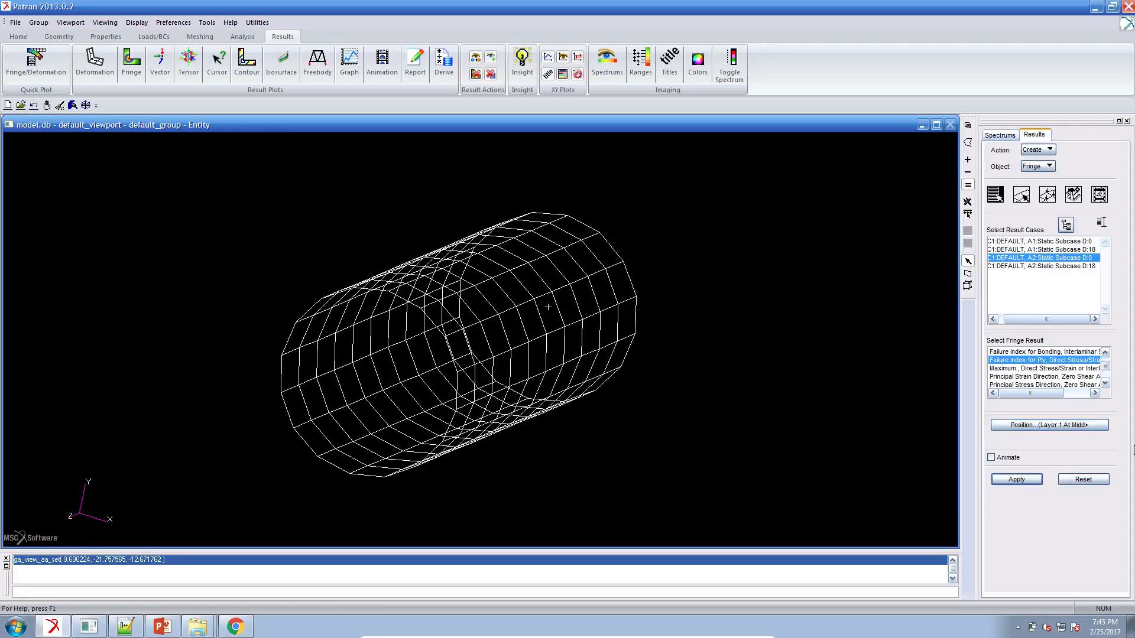
Set the fringe position to Layer 6 At Middle, replot the ply failure index, and inspect the tube.
click(1045, 425)
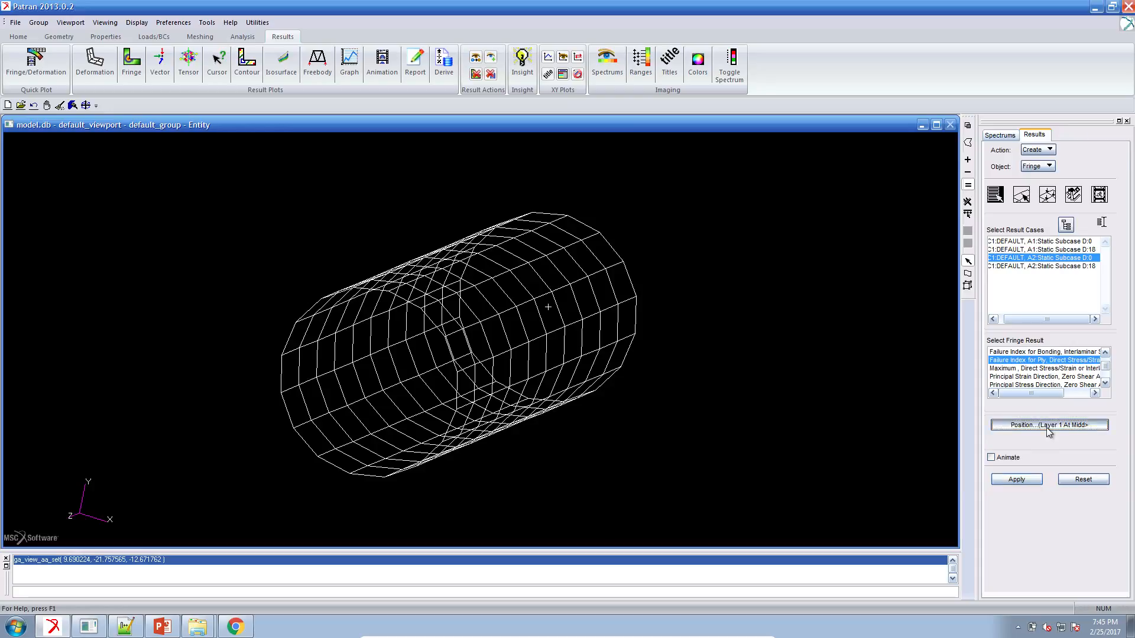
click(1032, 211)
click(1050, 470)
click(1032, 480)
mouse_move(715, 416)
middle_down()
mouse_move(706, 420)
mouse_move(720, 416)
middle_up()
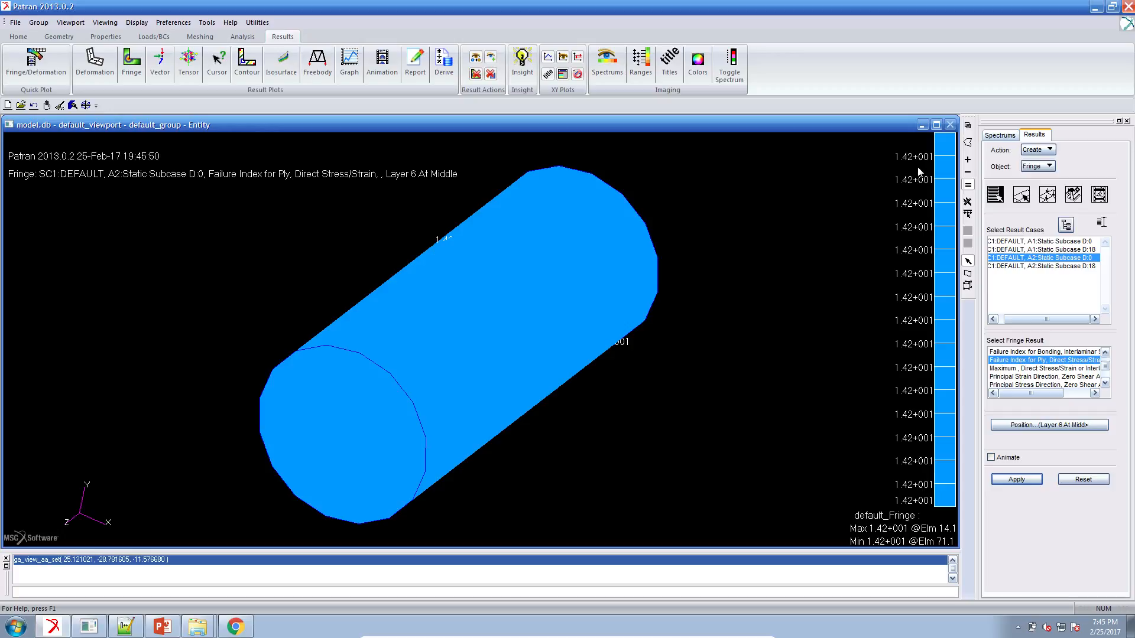
middle_drag(785, 323, 786, 305)
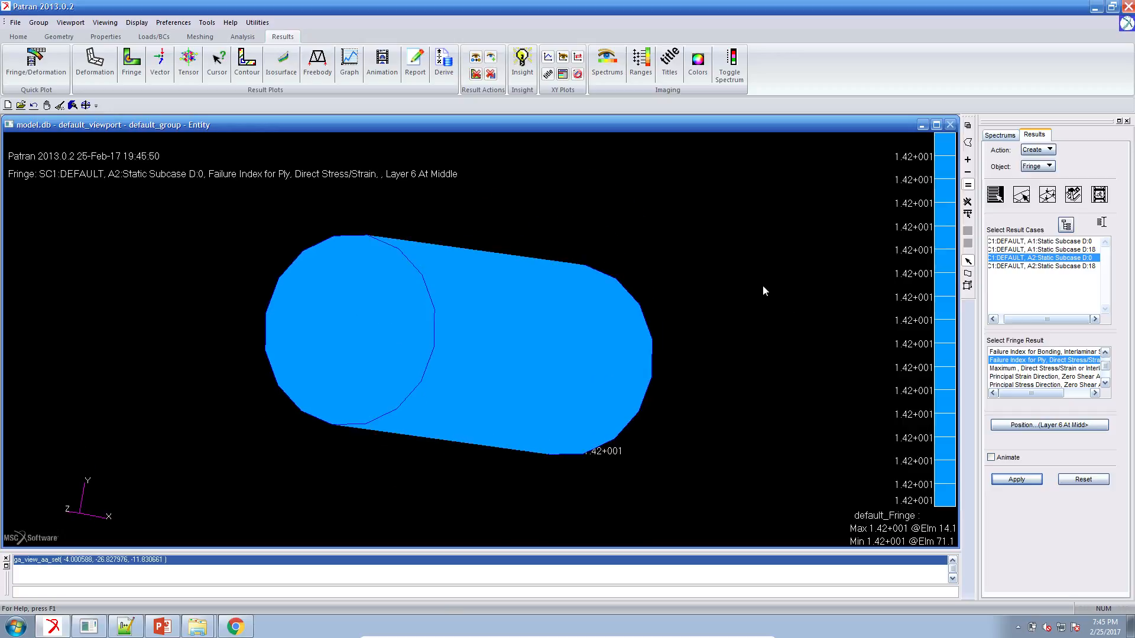
Clear the displayed fringe and replot the Layer 6 ply failure index with Elm 64 as the only target element.
click(60, 104)
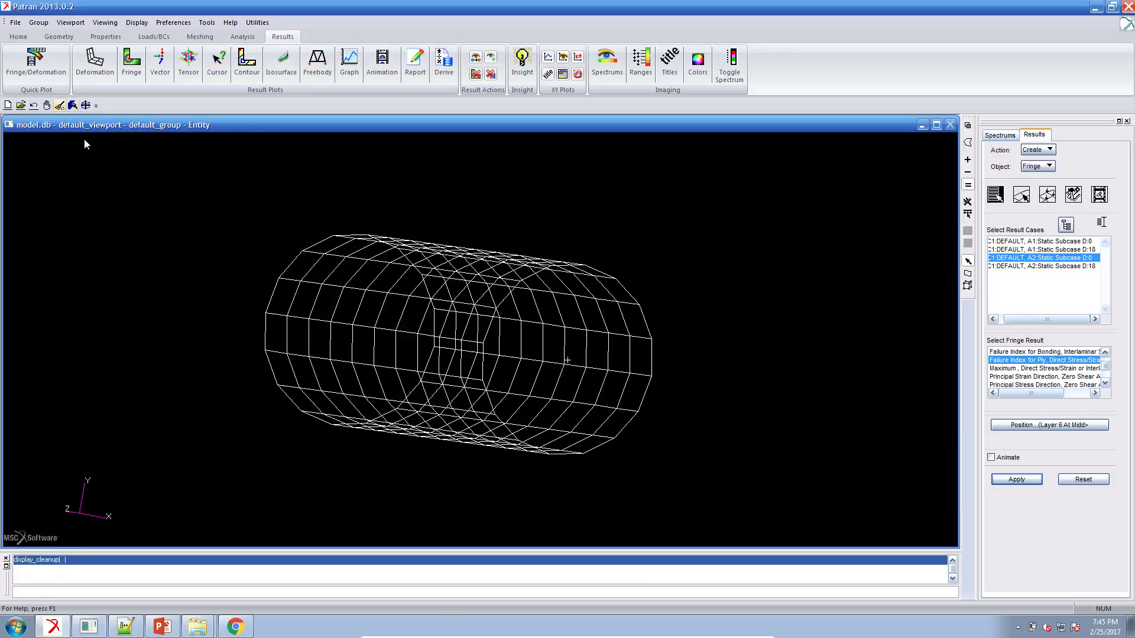
middle_drag(603, 291, 707, 278)
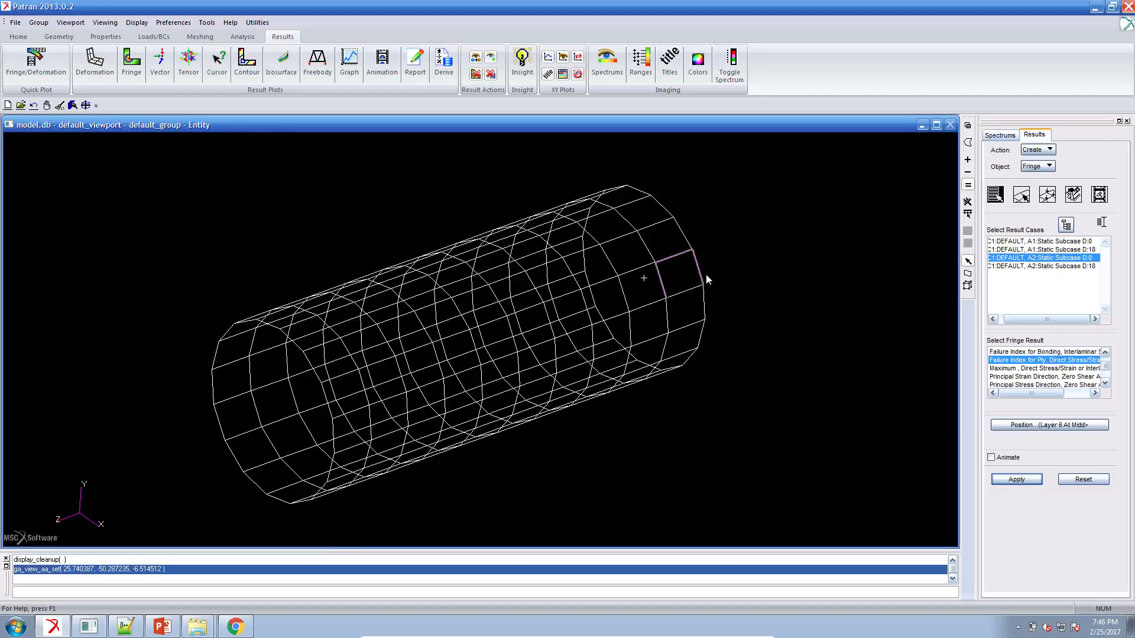
click(1022, 199)
click(1025, 234)
click(1031, 247)
click(585, 307)
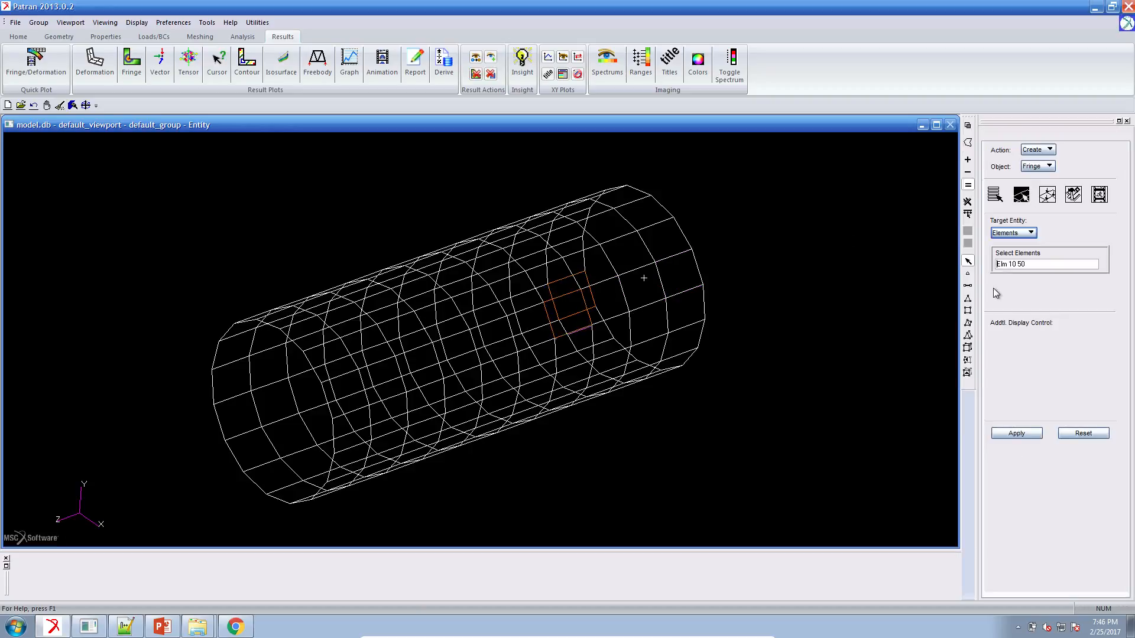
drag(1009, 264, 1039, 262)
key(BackSpace)
click(1017, 433)
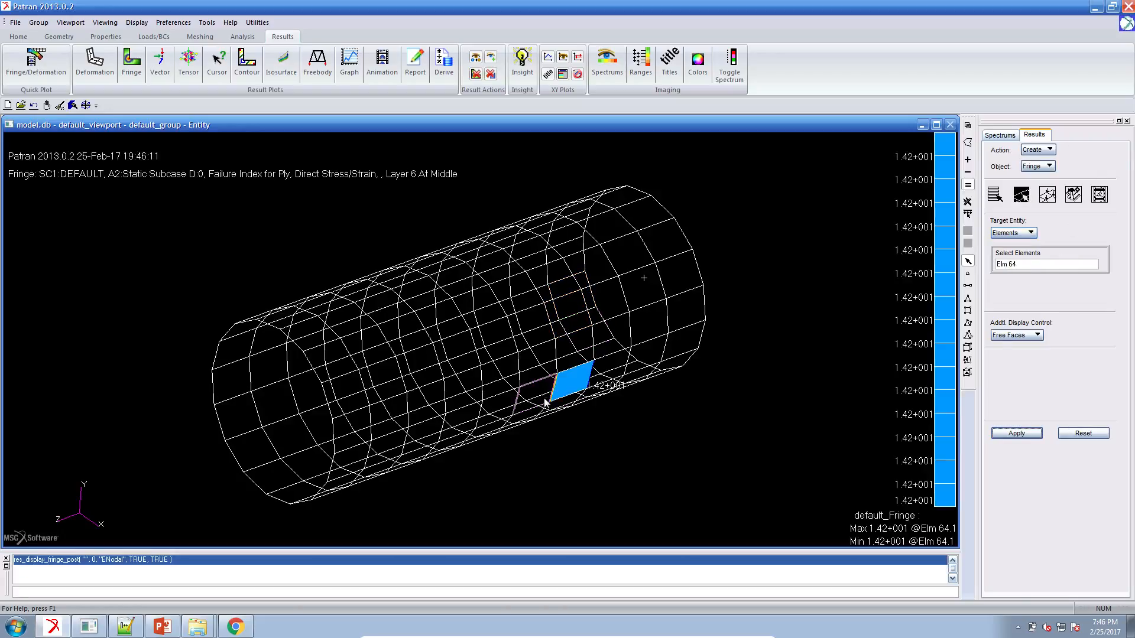
middle_drag(615, 482, 618, 464)
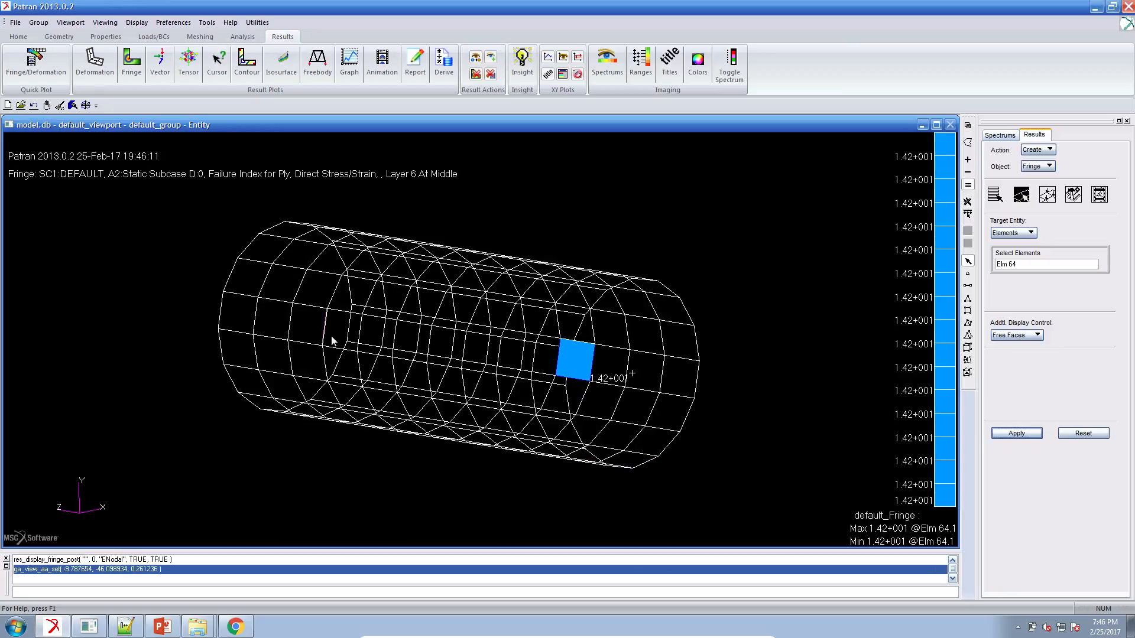
Switch to the Constraints page in Chrome and set the property type of constraint r1 to PCOMP.
click(1095, 9)
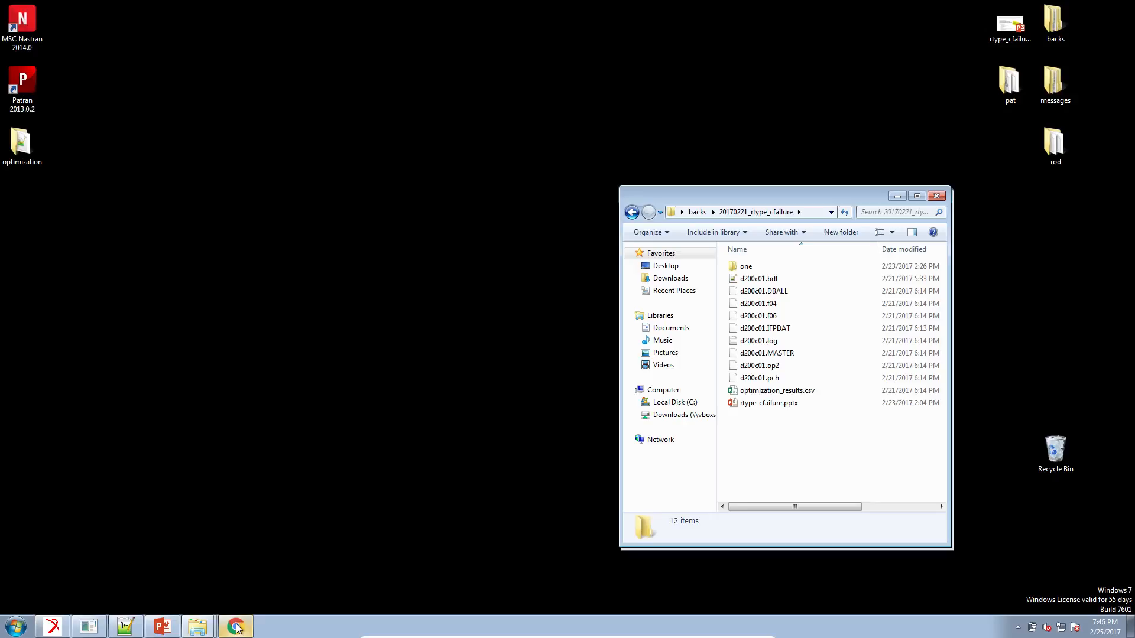
mouse_move(236, 628)
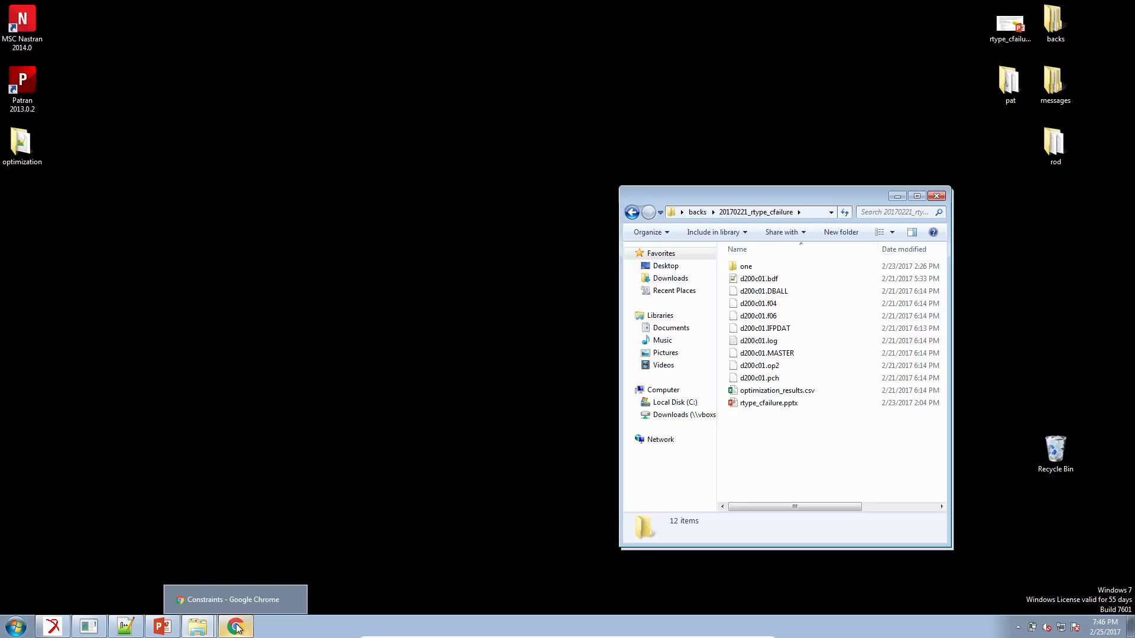
click(236, 627)
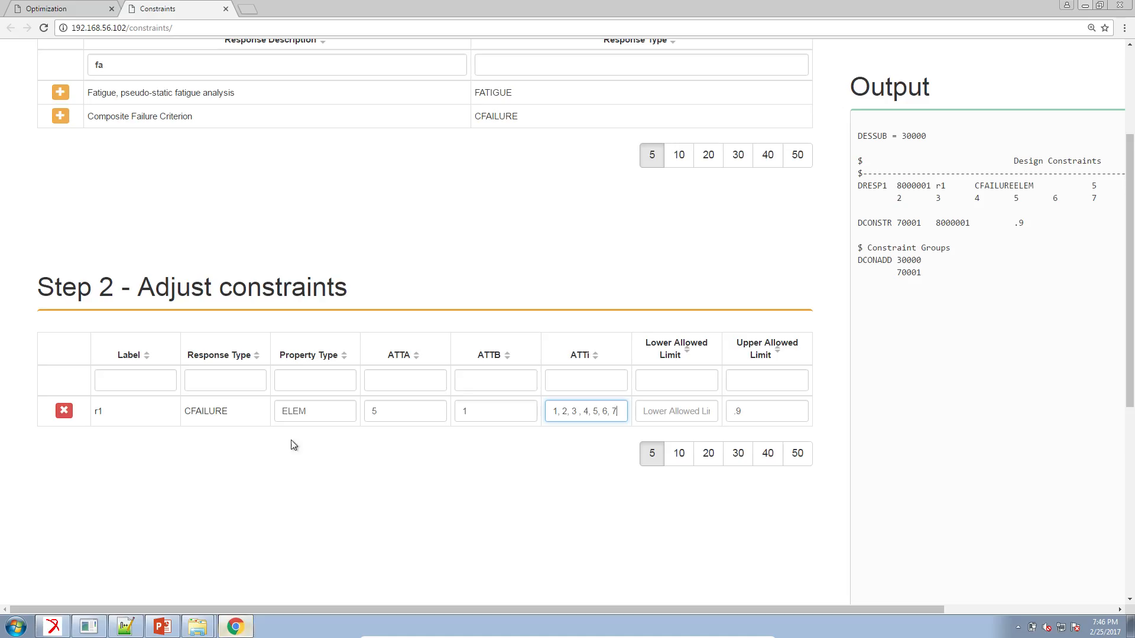
double_click(322, 411)
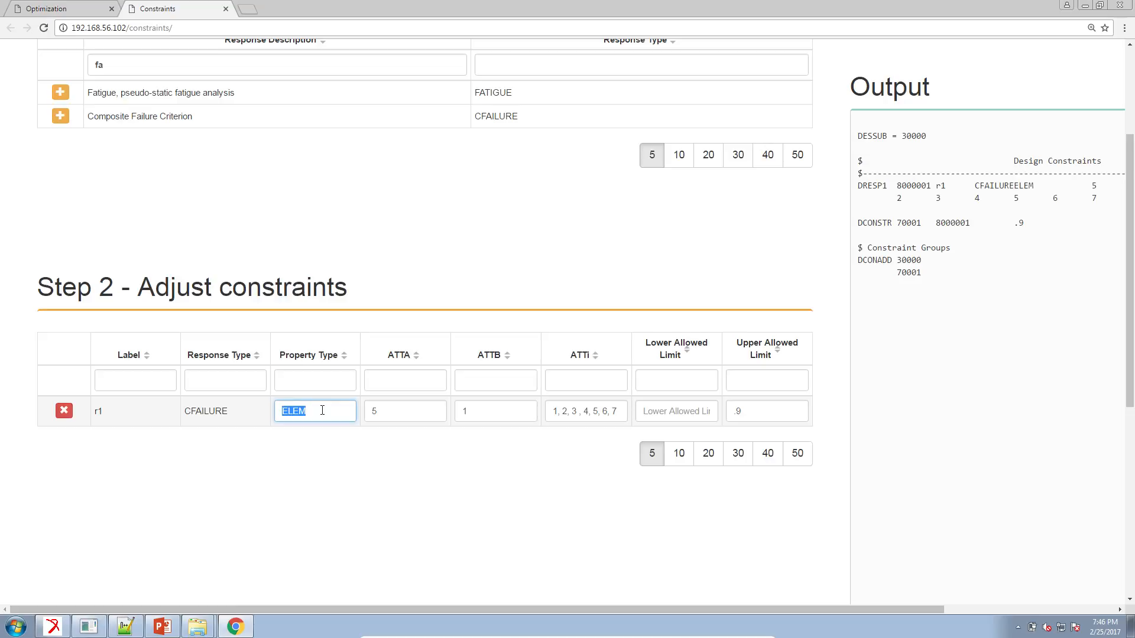
text(PCOMP)
Check the plotted element in Patran, return to the Constraints page, and set ATTi of constraint r1 to 1.
click(59, 626)
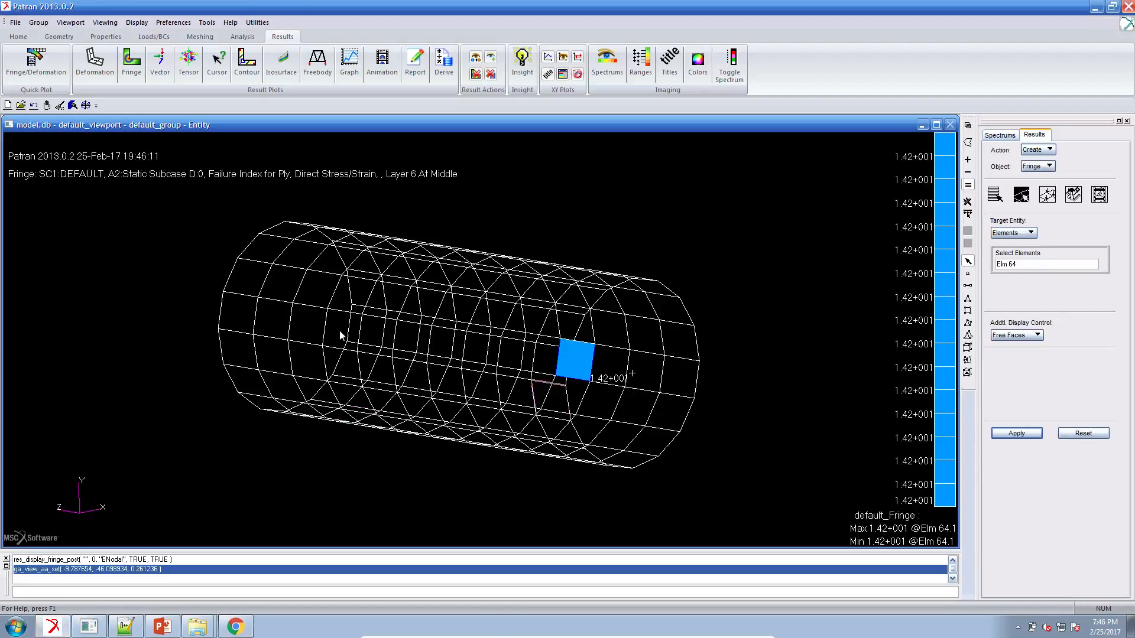
click(53, 625)
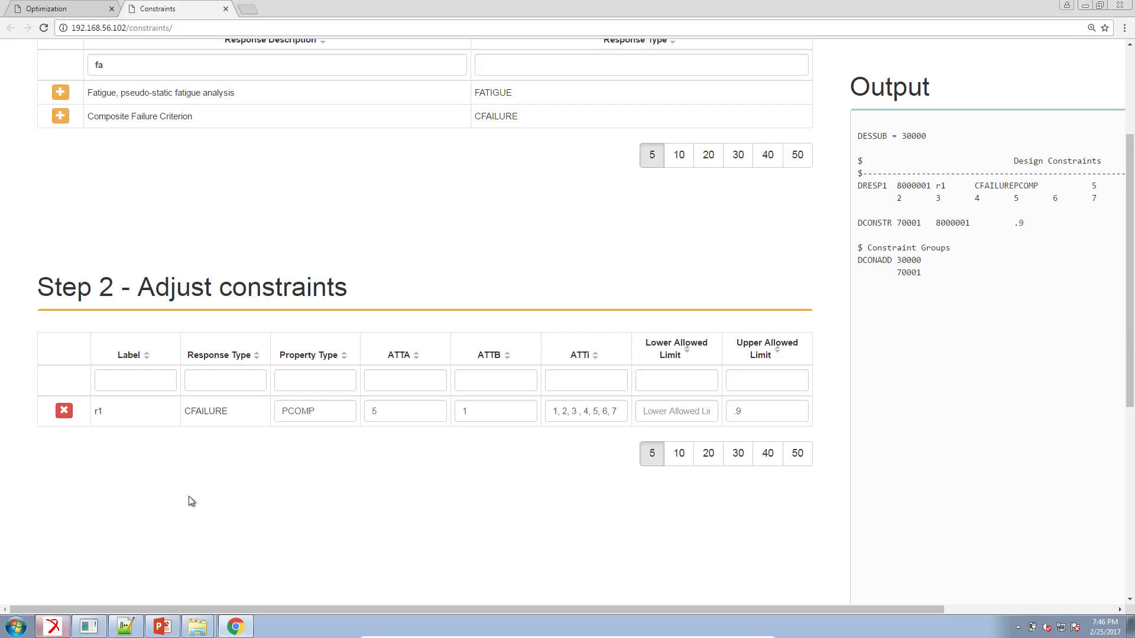
drag(284, 411, 443, 402)
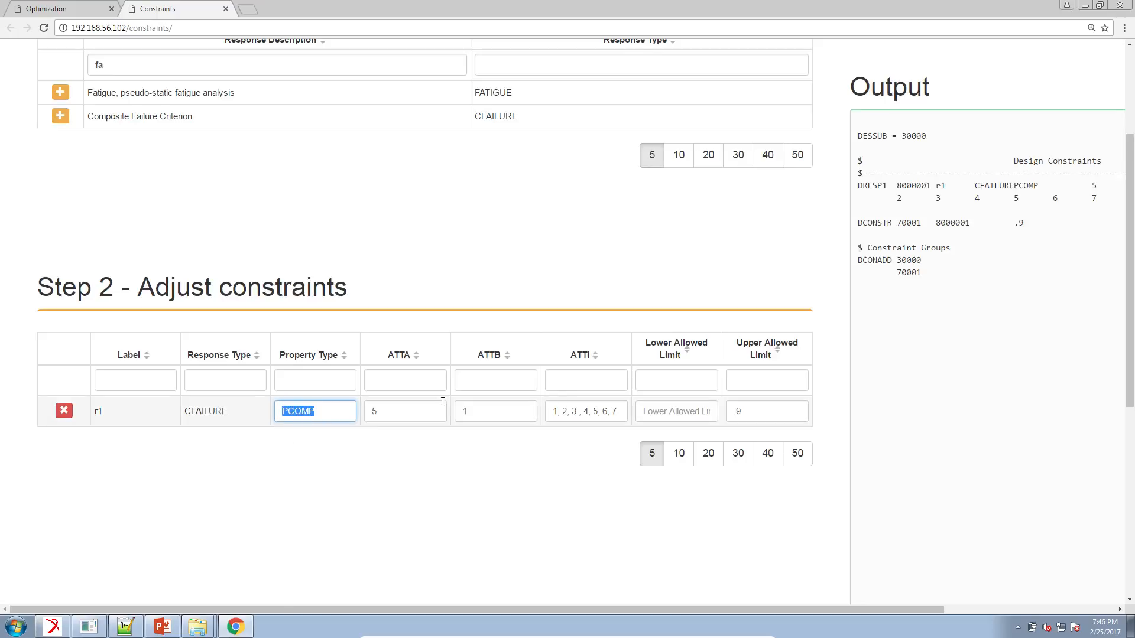
triple_click(593, 411)
text(1)
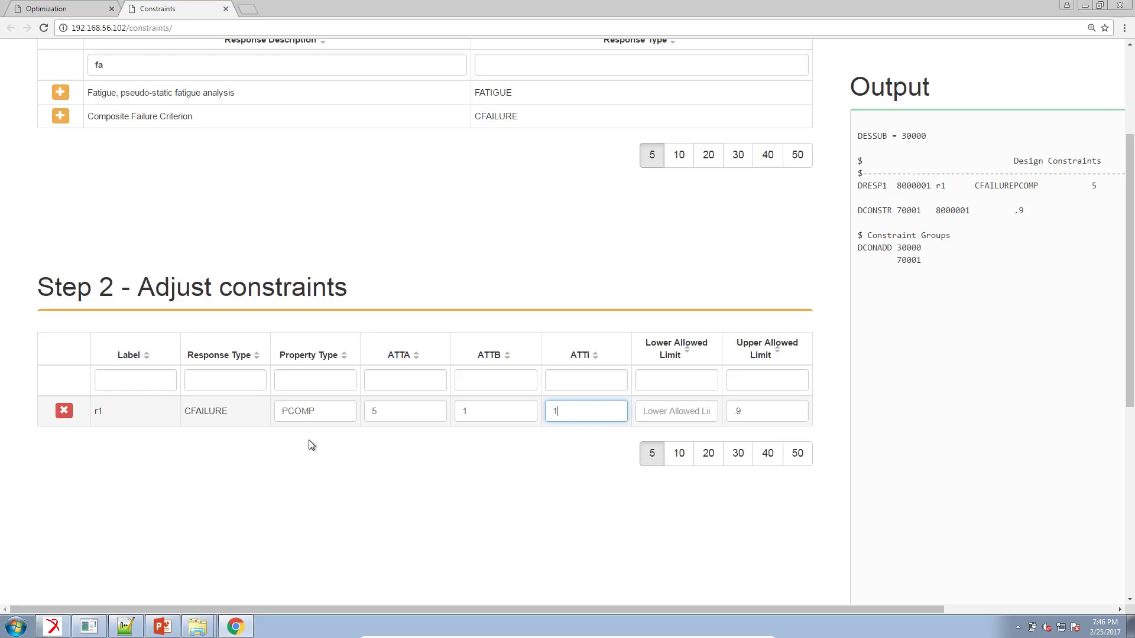
Set the property type of constraint r1 to ELEM and its ATTi value to 64.
click(314, 413)
double_click(279, 418)
text(ELEM)
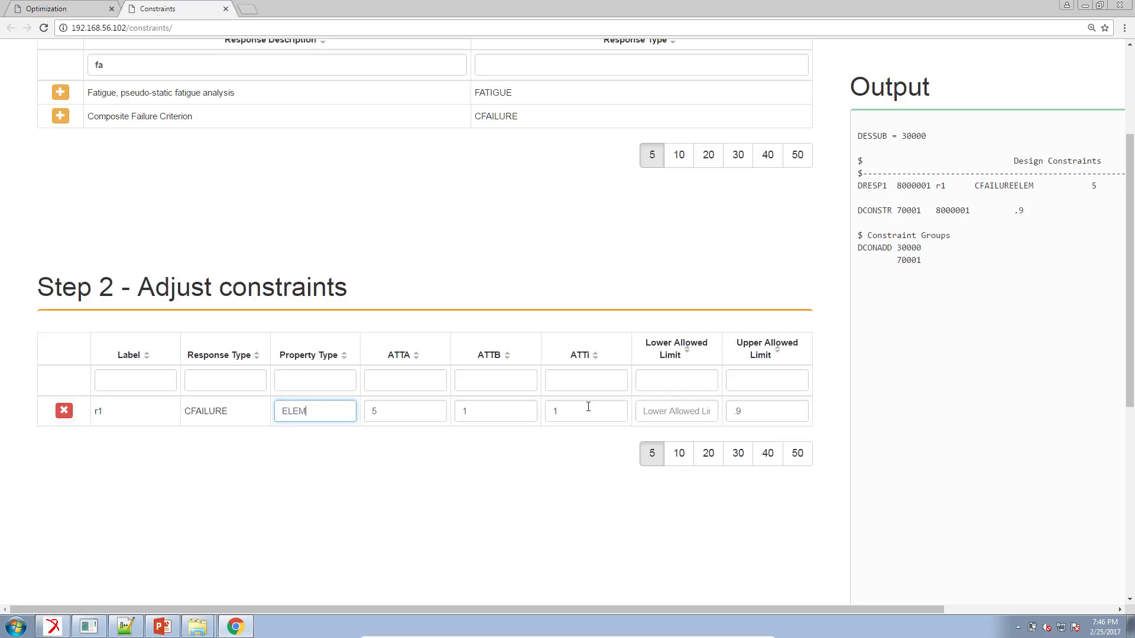
double_click(548, 411)
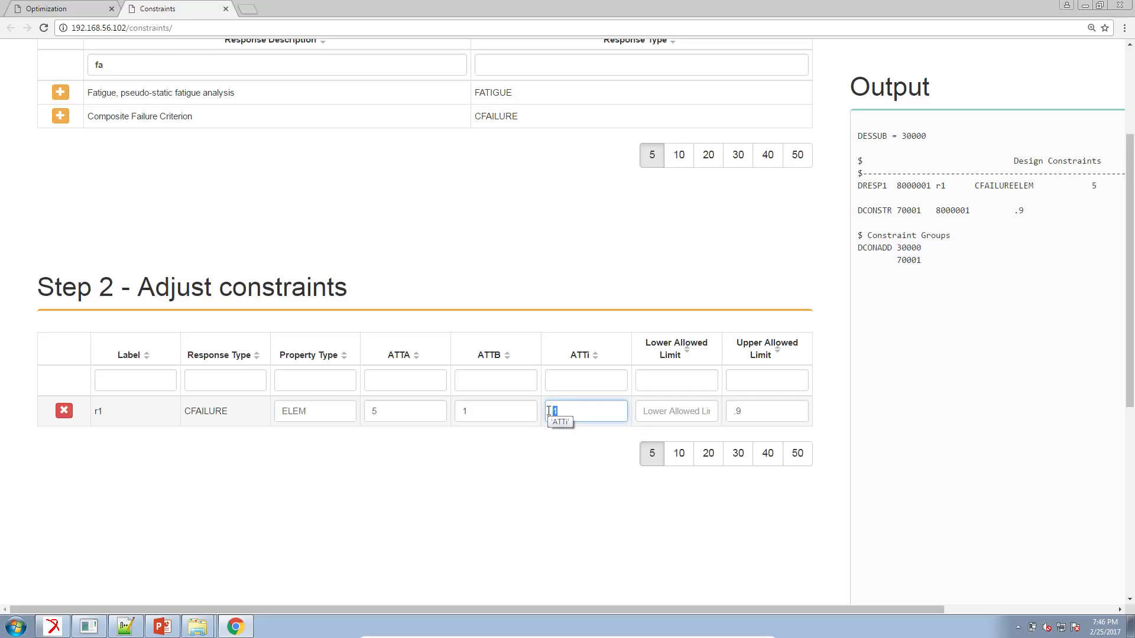
text(64)
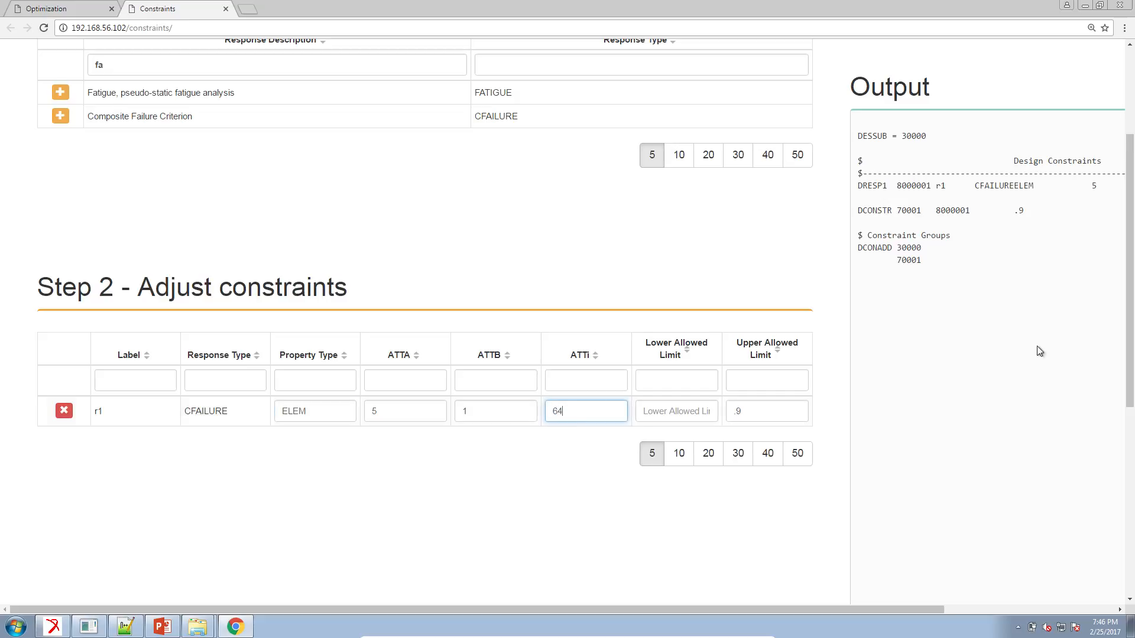
Copy the generated design constraints block from the Output and paste it at line 81 of design_model.dat in Notepad++.
drag(915, 278, 861, 160)
drag(851, 611, 1077, 624)
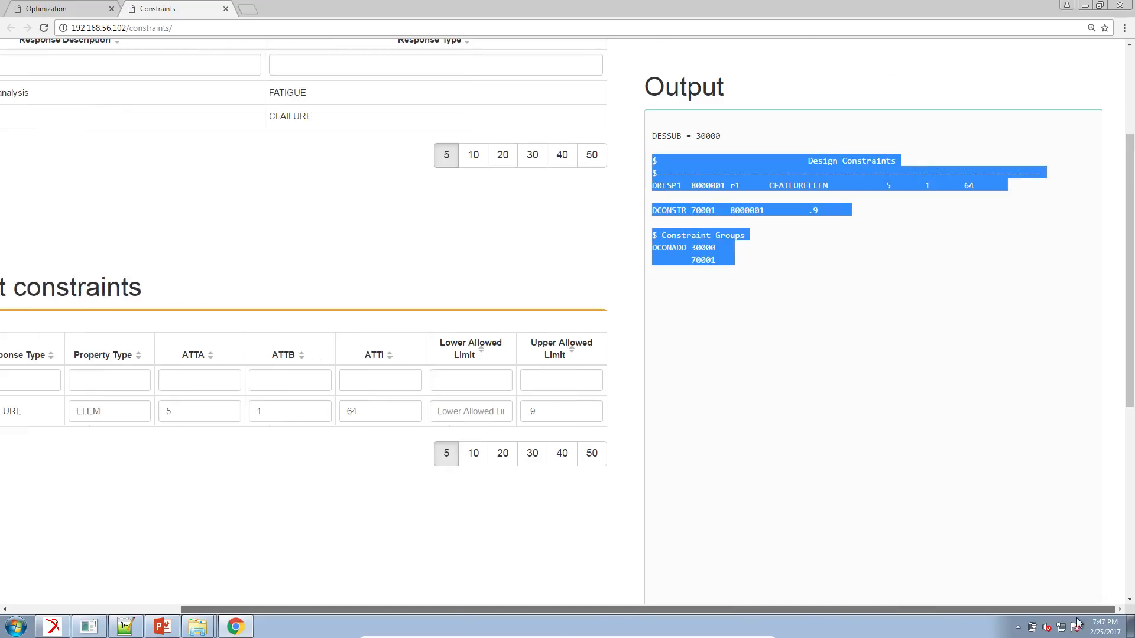
right_click(715, 161)
click(728, 166)
click(156, 627)
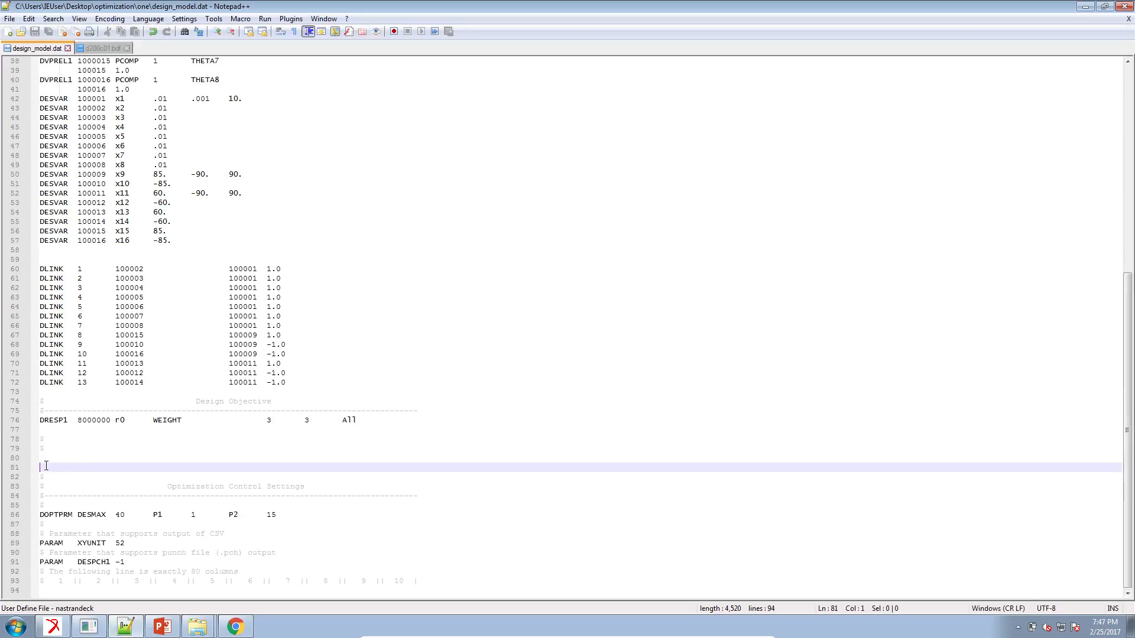
key(ctrl+v)
scroll(104, 471, down, 3)
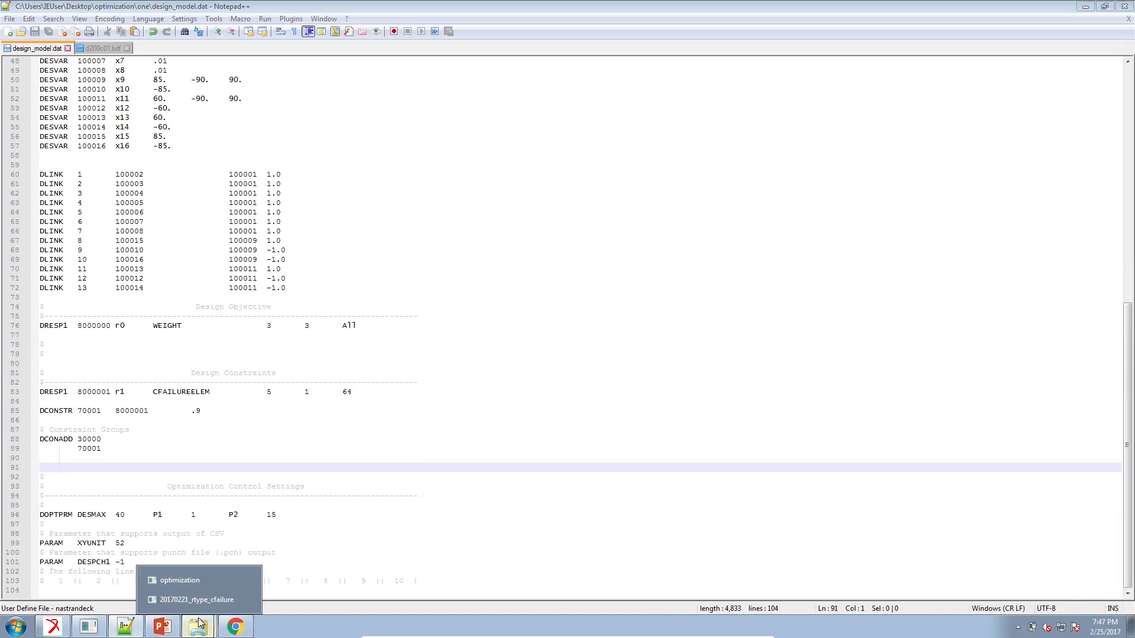
Launch MSC Nastran 2014.0 and run the d200c01.bdf input file from the optimization folder.
click(26, 628)
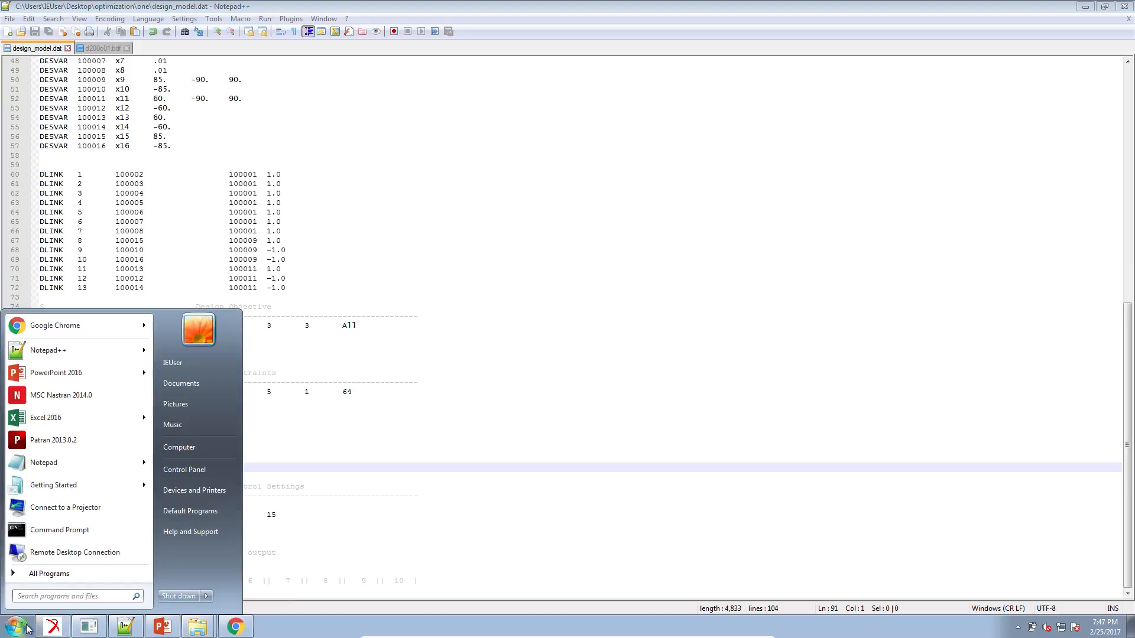
text(nastran)
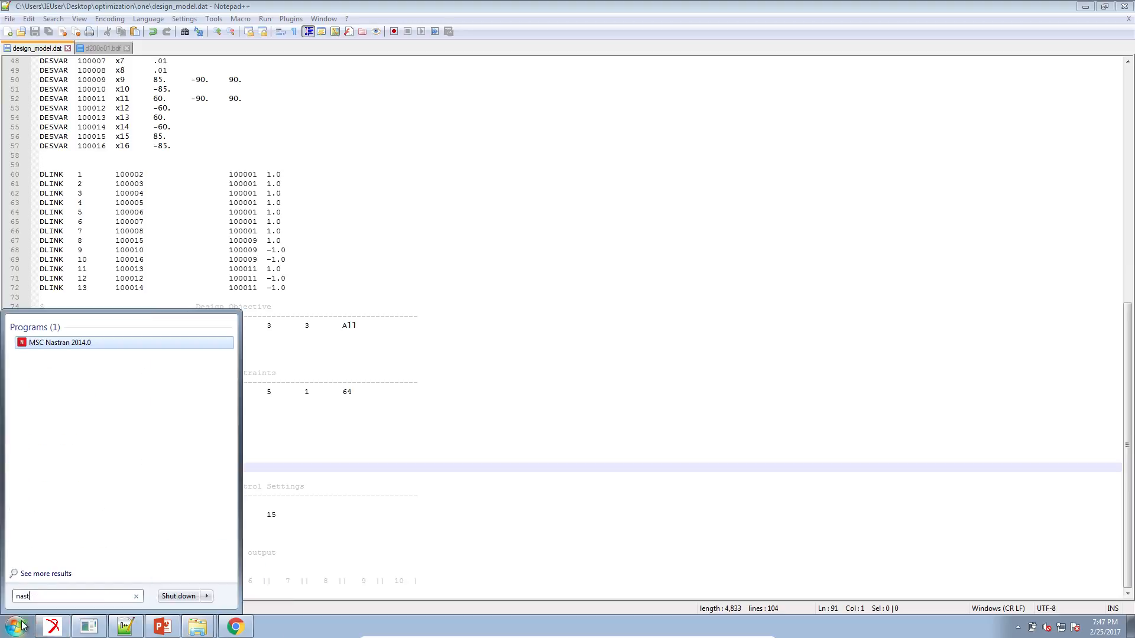
key(Return)
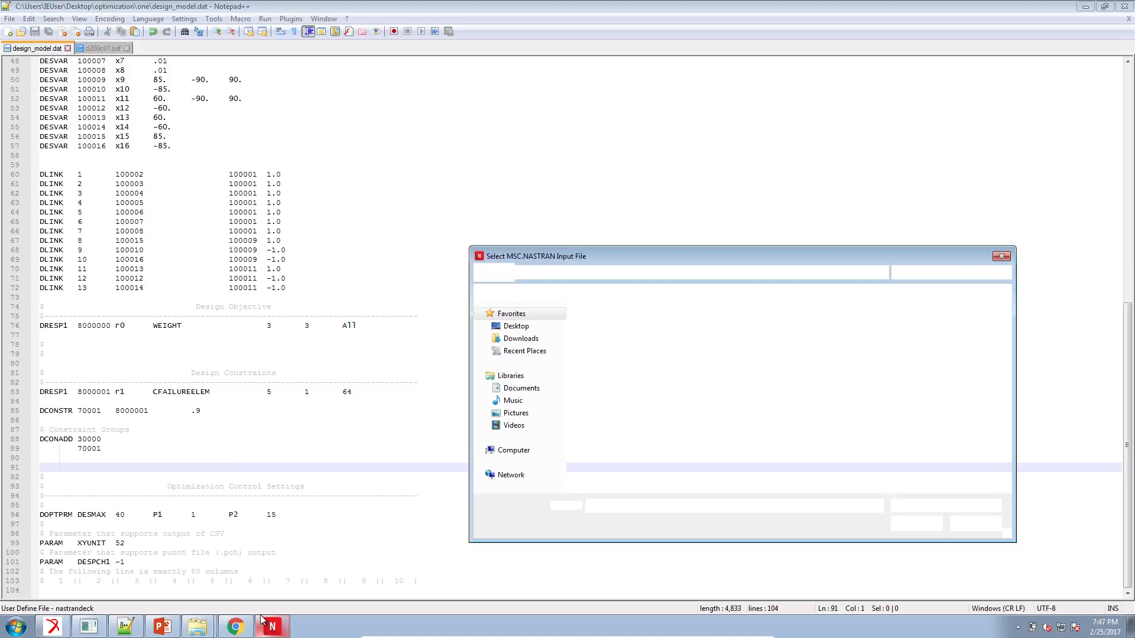
double_click(609, 339)
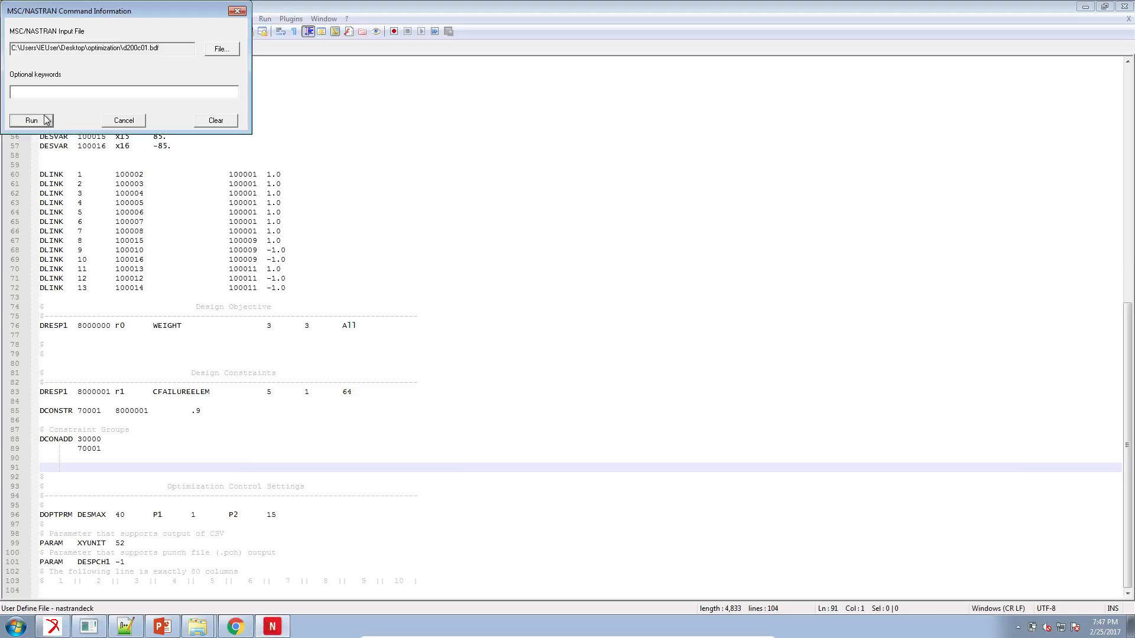
click(46, 120)
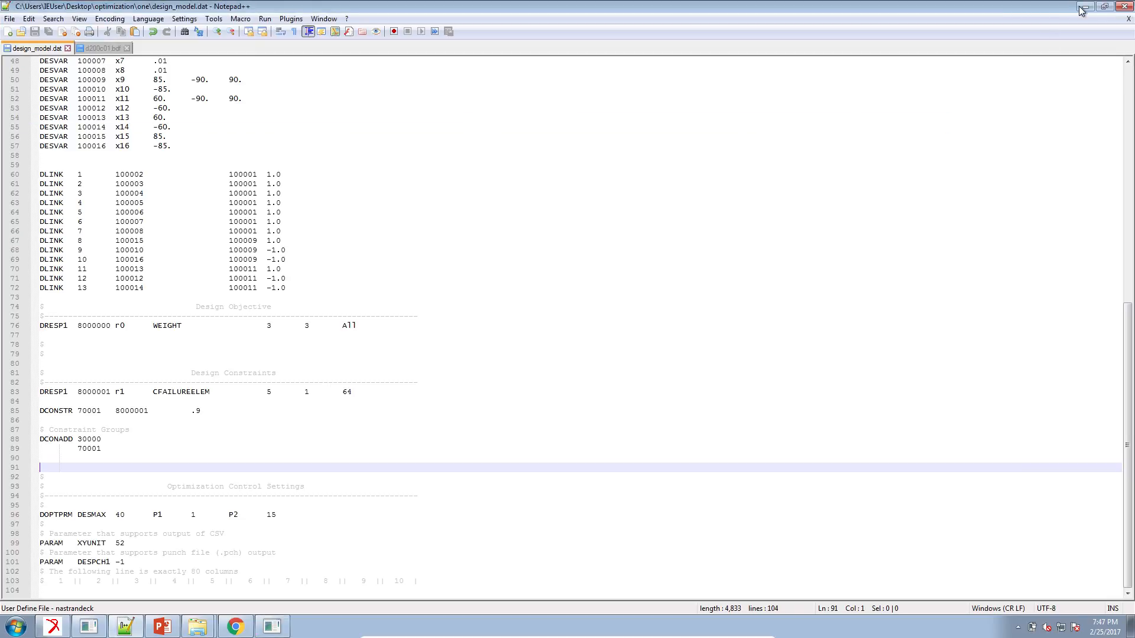
Minimize Notepad++, close the 20170221_rtype_cfailure folder, and bring up the Nastran job window beside the optimization folder.
click(1082, 8)
click(1083, 7)
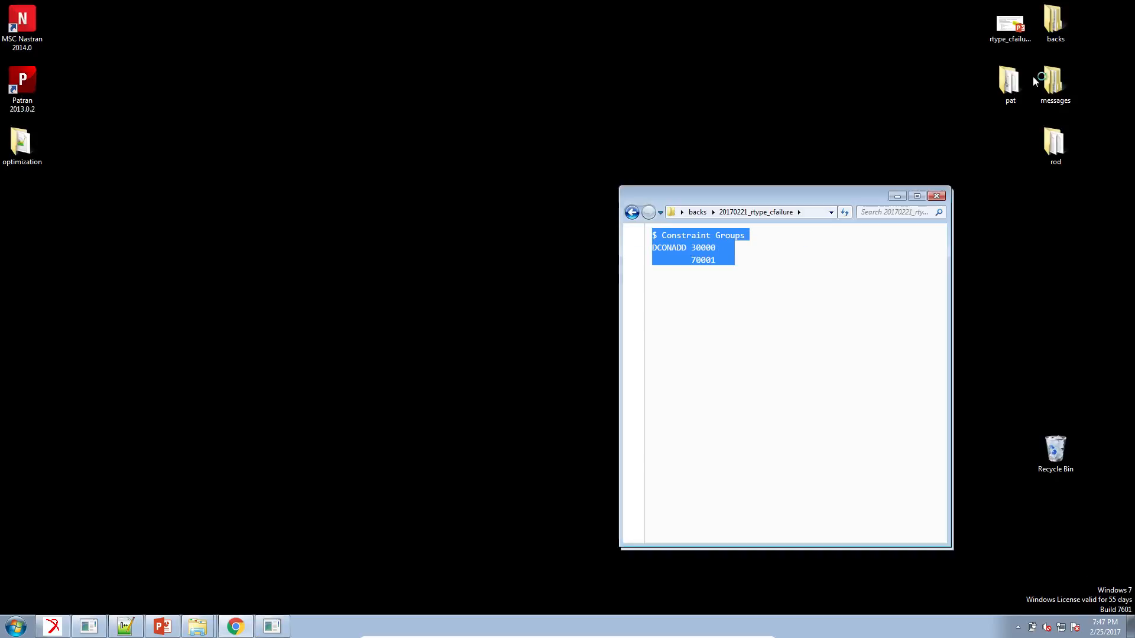
click(936, 197)
drag(852, 206, 739, 202)
click(271, 628)
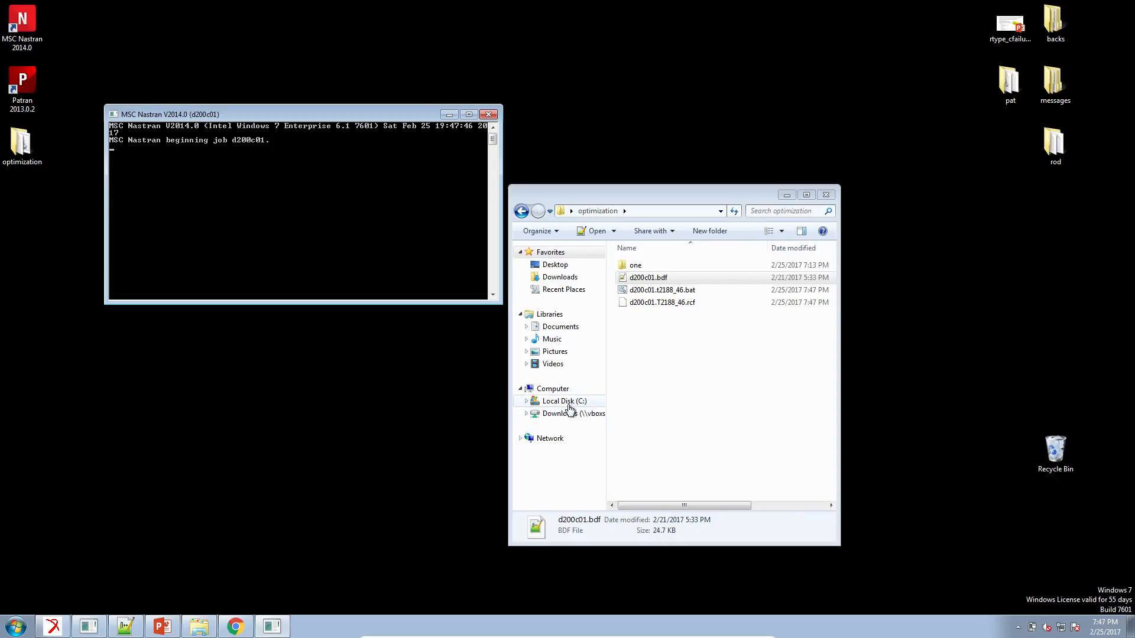
Switch to the Results slide in PowerPoint to review the initial and final designs, and check on the Nastran job.
click(165, 627)
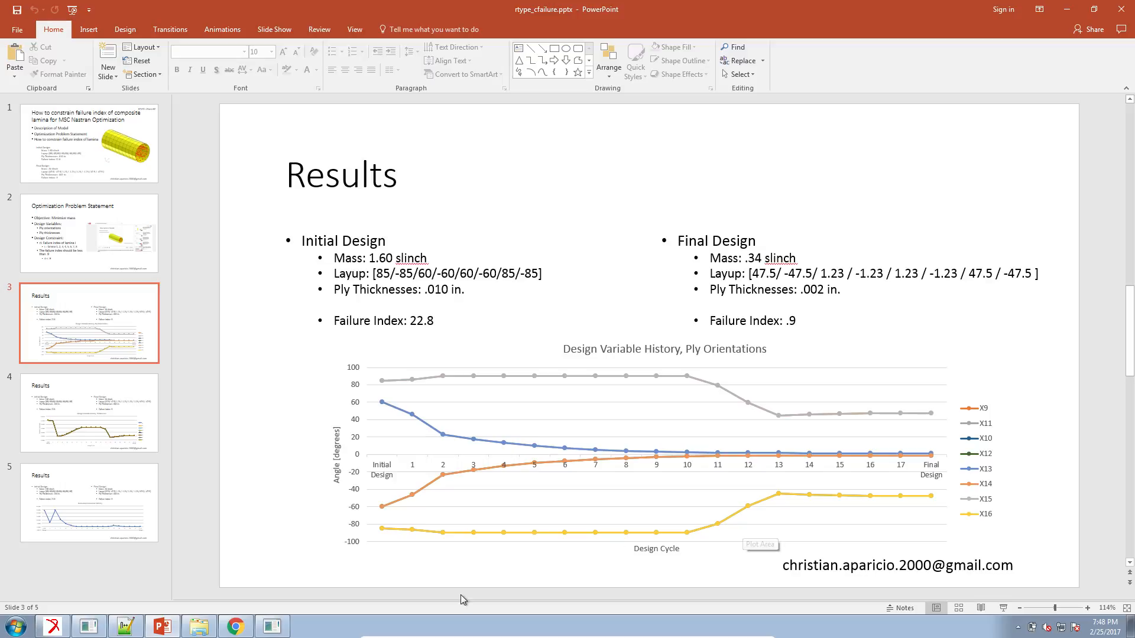
click(277, 626)
click(278, 627)
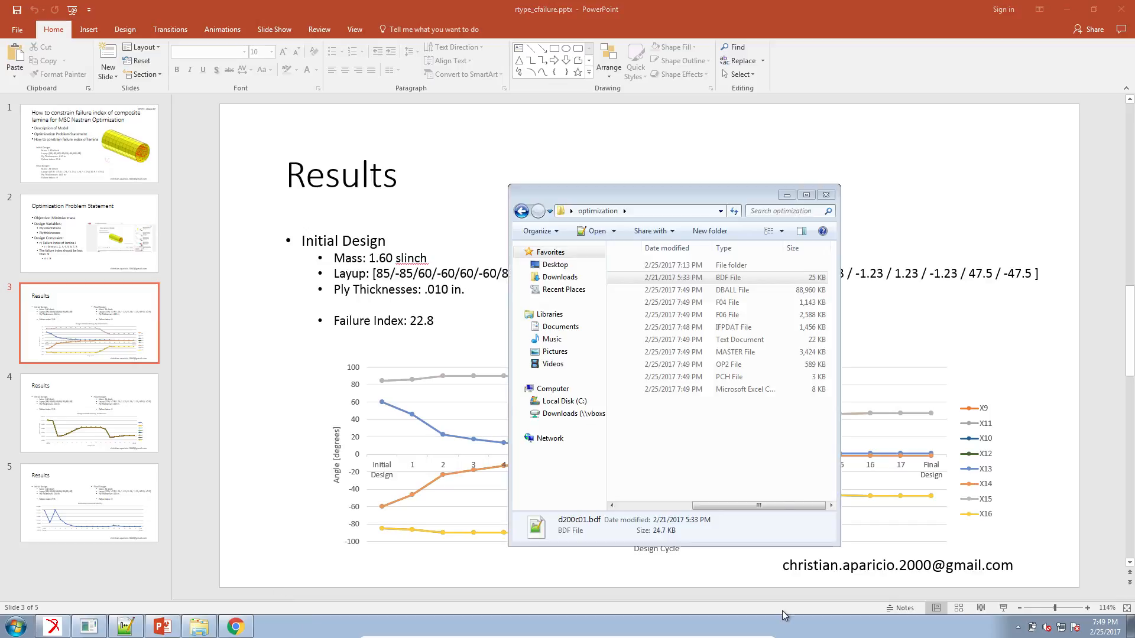
Open d200c01.f06 from the optimization folder in Notepad++ and highlight the run termination message near the end of the file.
drag(783, 504, 671, 343)
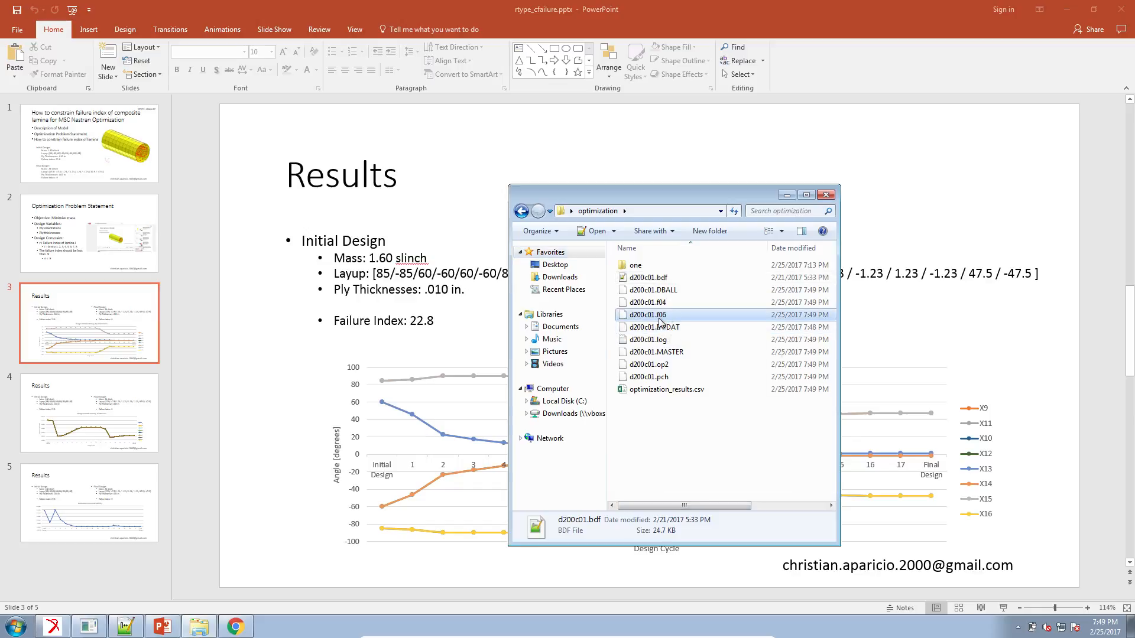
right_click(660, 319)
click(691, 338)
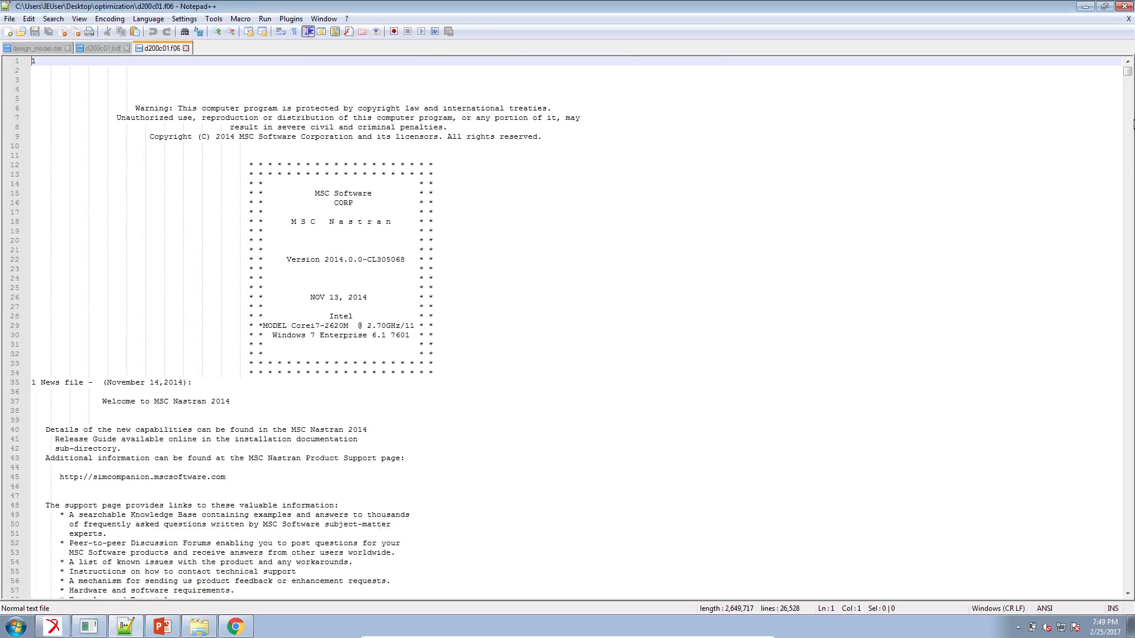
drag(1130, 86, 1132, 609)
scroll(480, 382, up, 3)
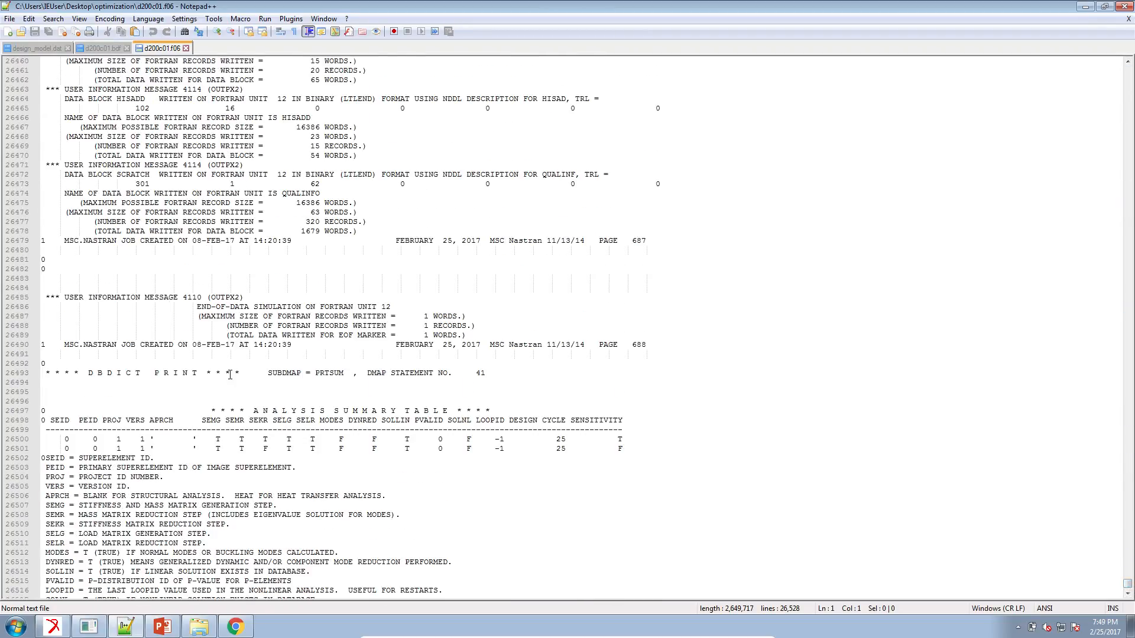
scroll(230, 368, up, 8)
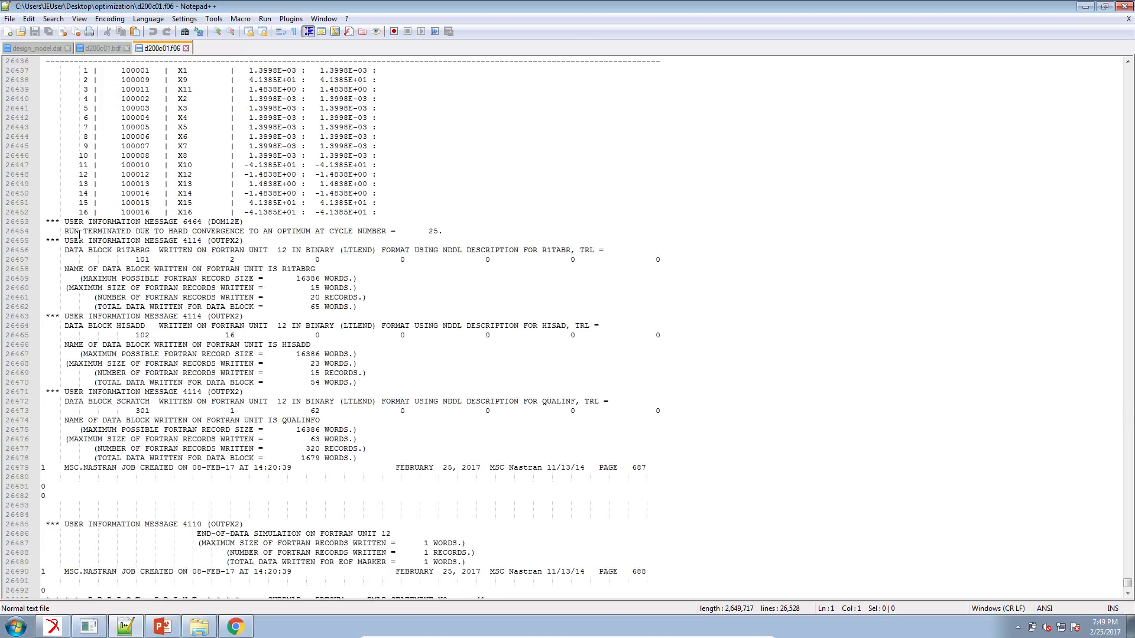
drag(62, 235, 452, 231)
Examine the design variable history and the objective and maximum constraint history in d200c01.f06, and check them against PowerPoint's Results slide.
scroll(434, 273, up, 11)
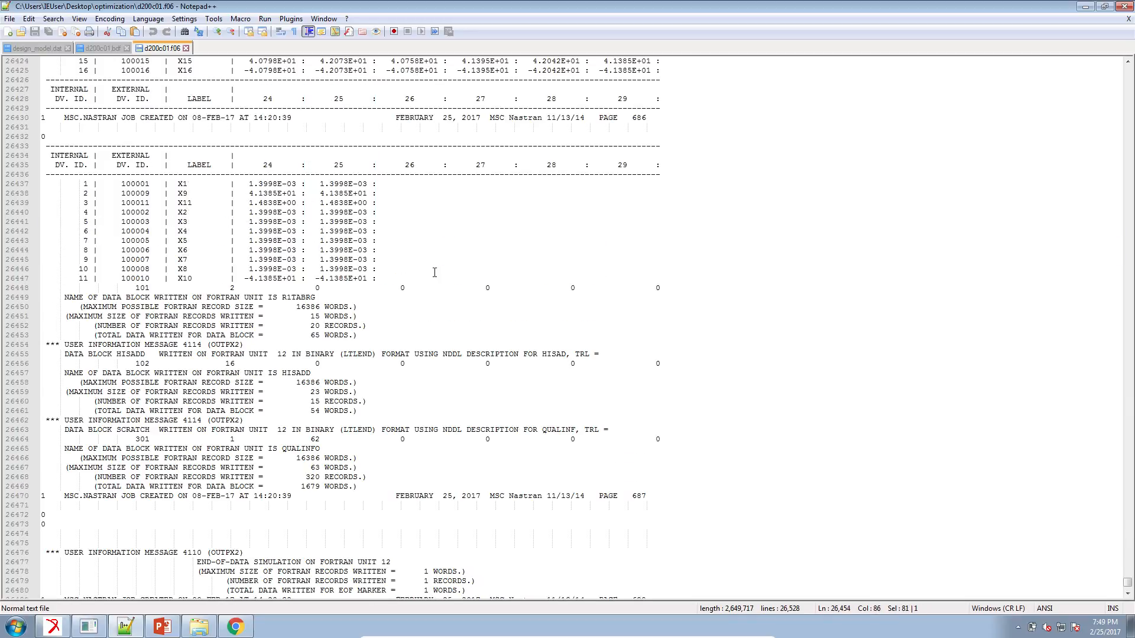
scroll(434, 272, up, 20)
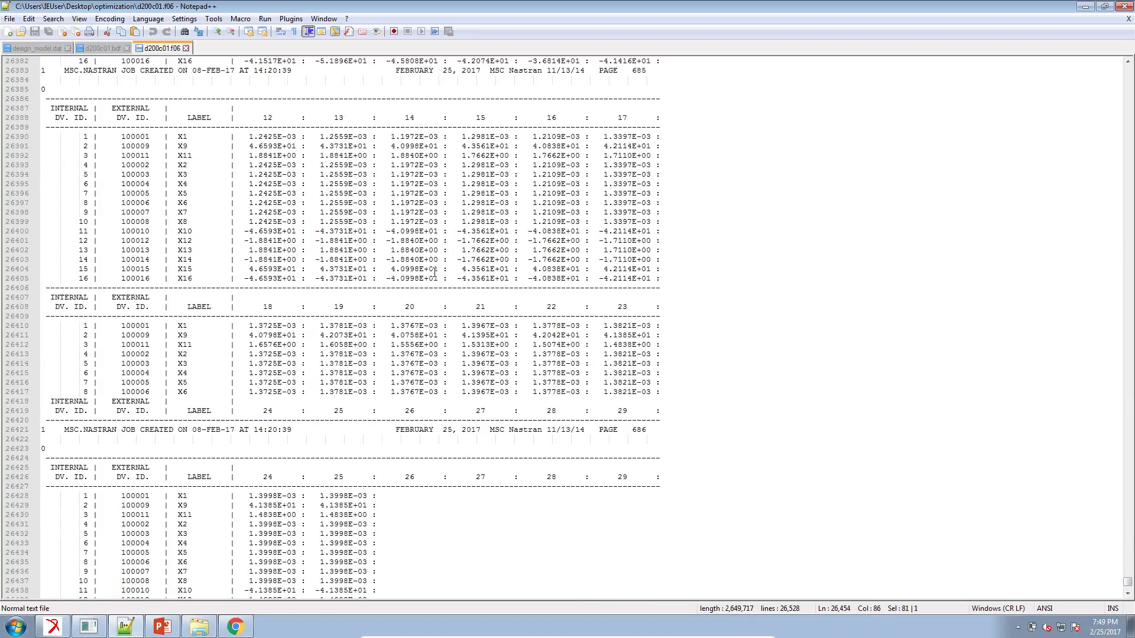
scroll(434, 272, up, 16)
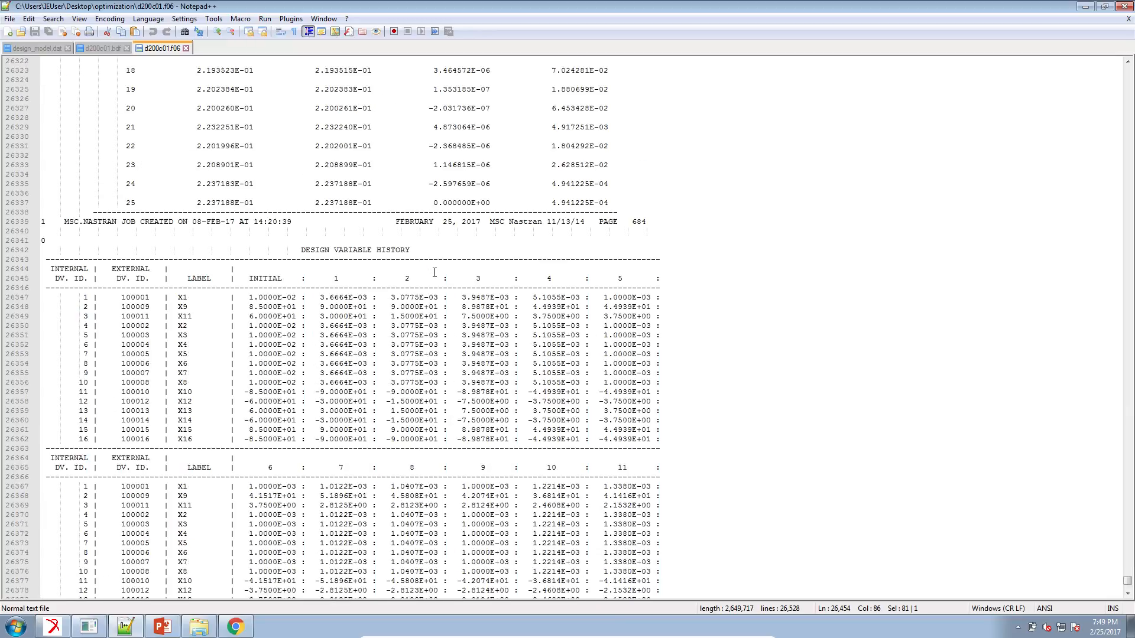
scroll(435, 272, up, 7)
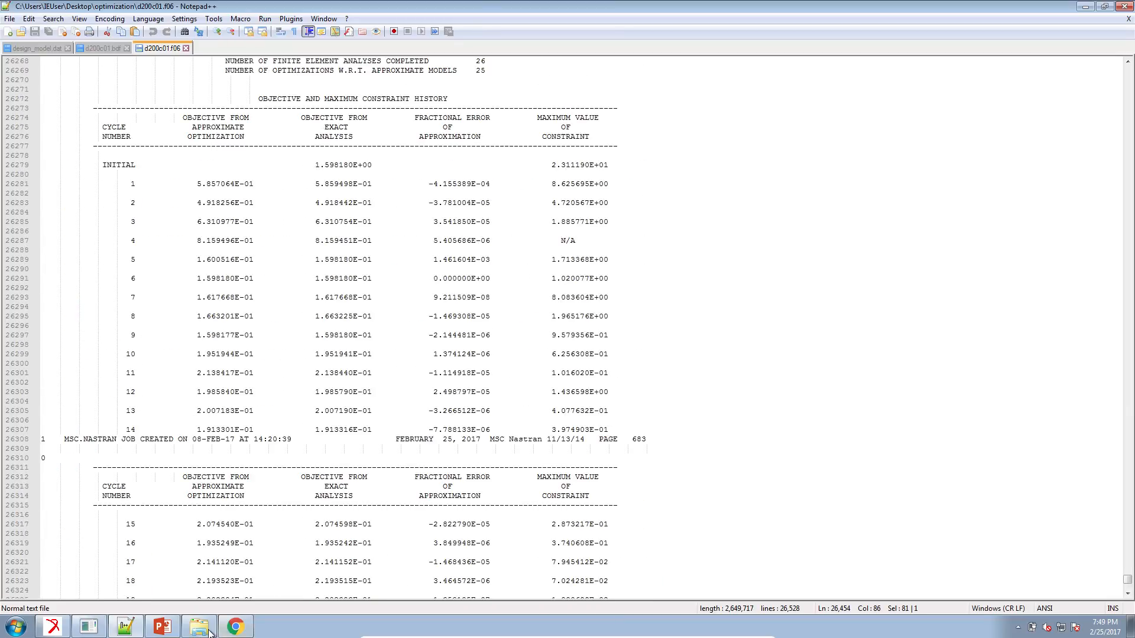
click(162, 627)
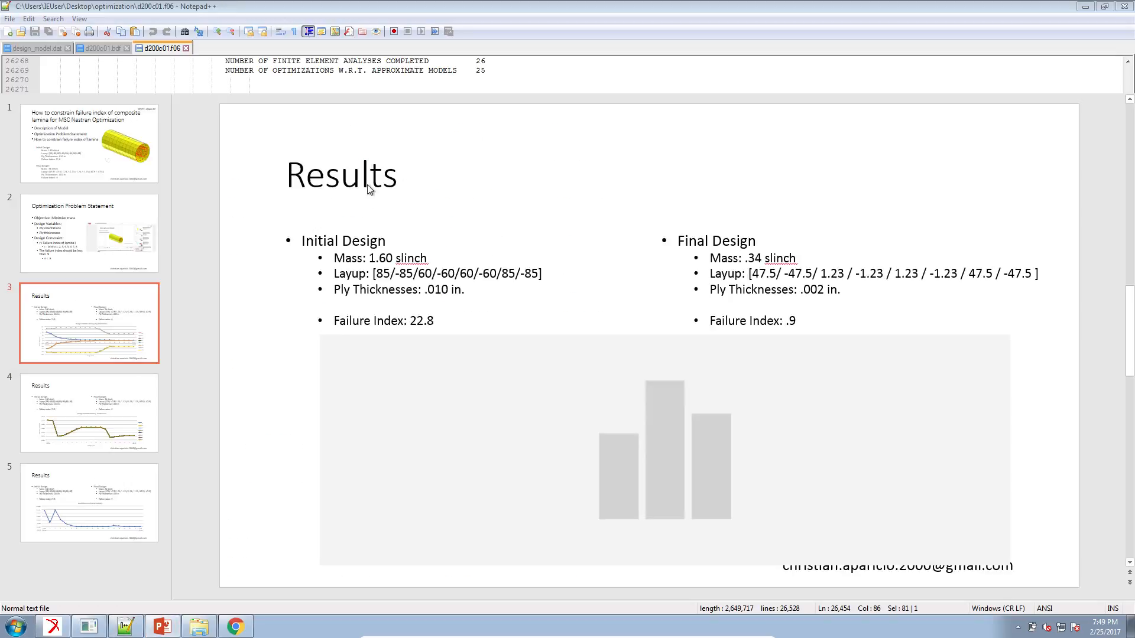
key(alt+Tab)
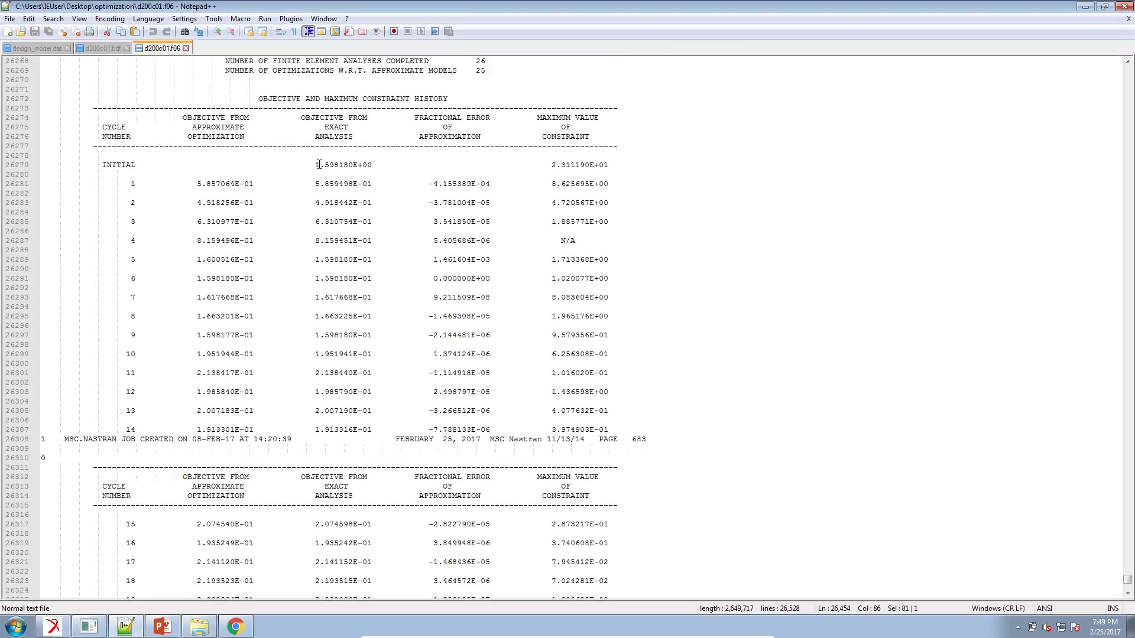
Highlight the exact-analysis objective values from the initial design through cycle 25, and compare them with the final design mass in PowerPoint.
click(315, 165)
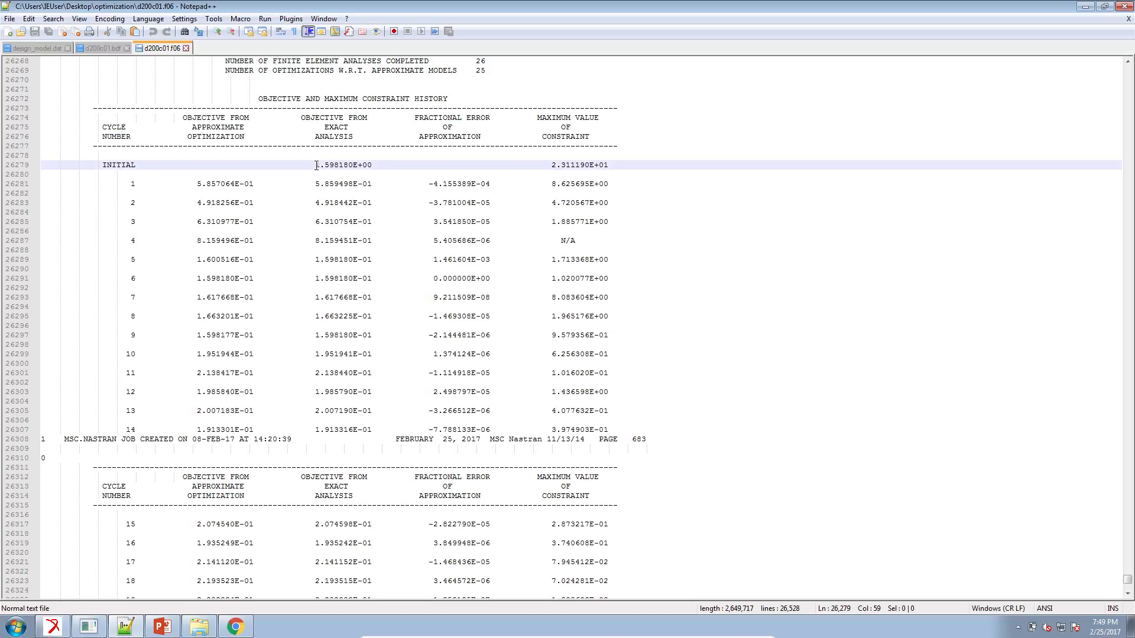
scroll(318, 172, down, 1)
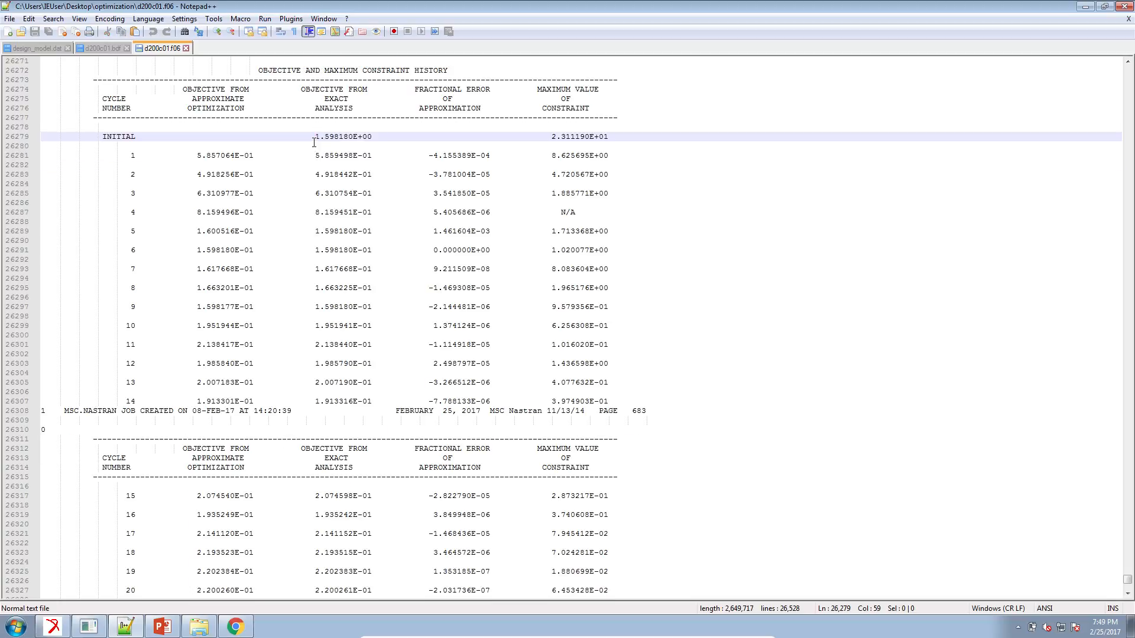
alt+drag(315, 137, 405, 555)
mouse_move(378, 590)
alt+mouse_down()
mouse_move(373, 601)
mouse_move(376, 589)
alt+mouse_up()
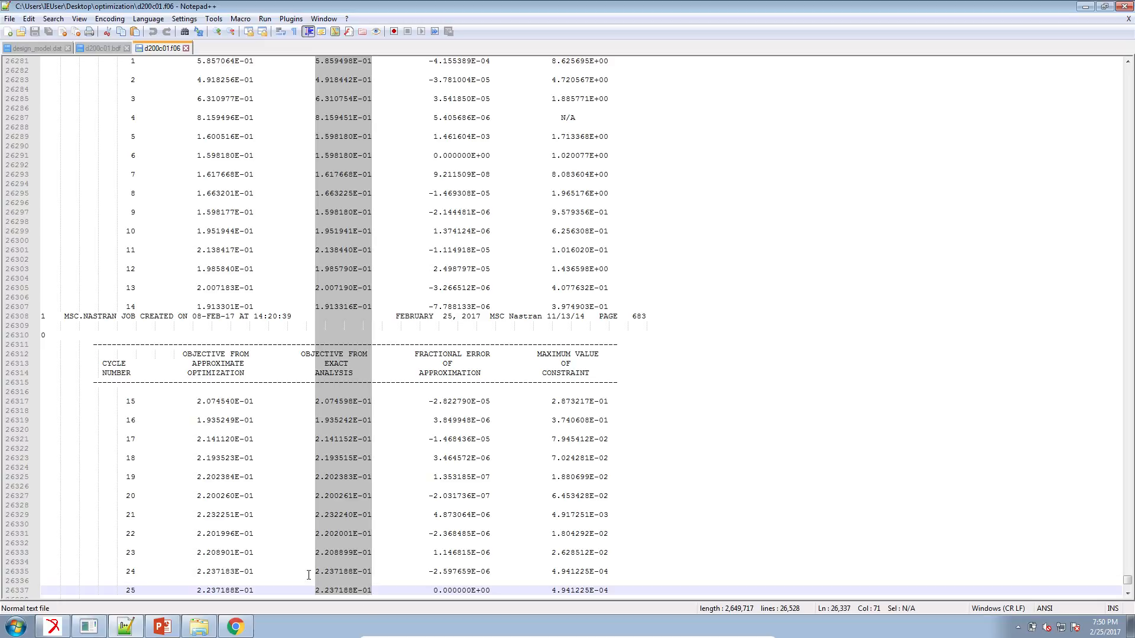
click(162, 626)
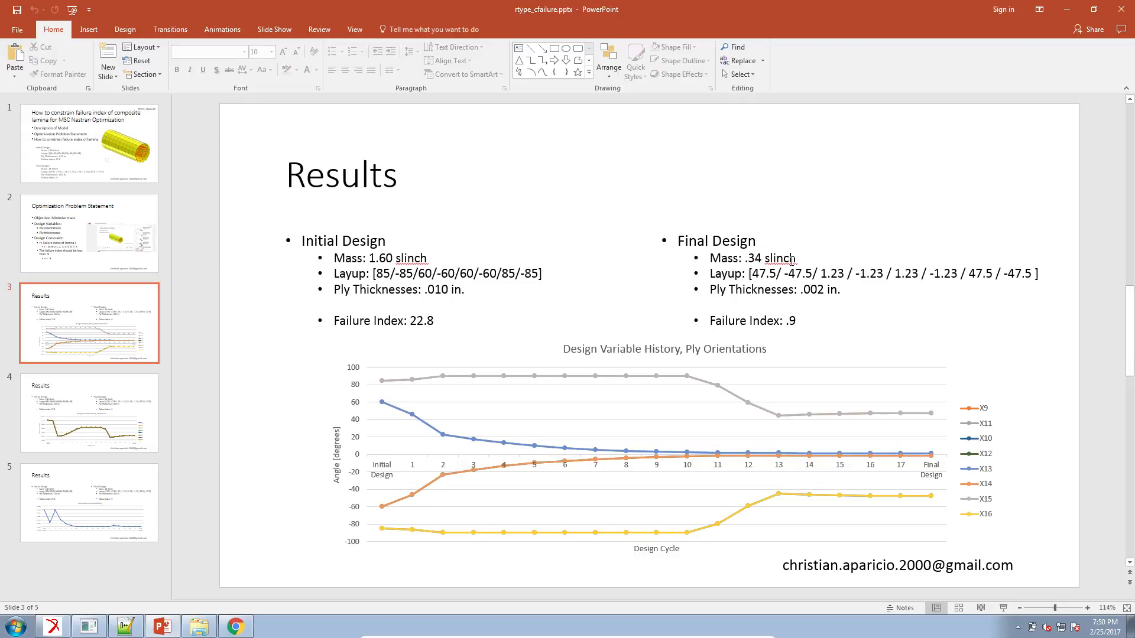
triple_click(743, 260)
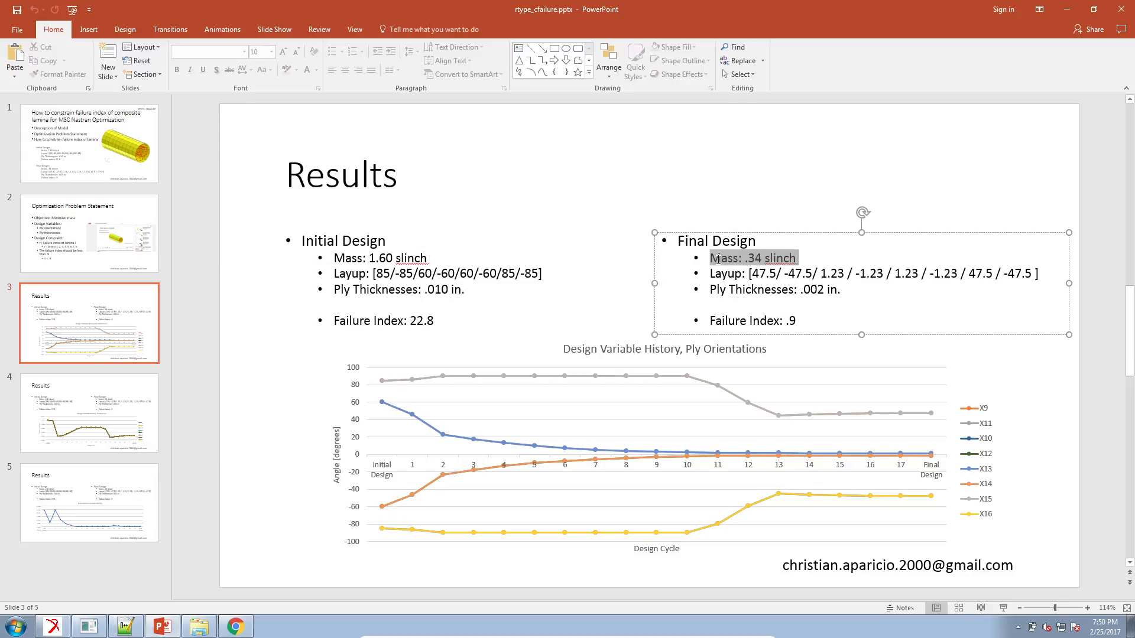
click(125, 627)
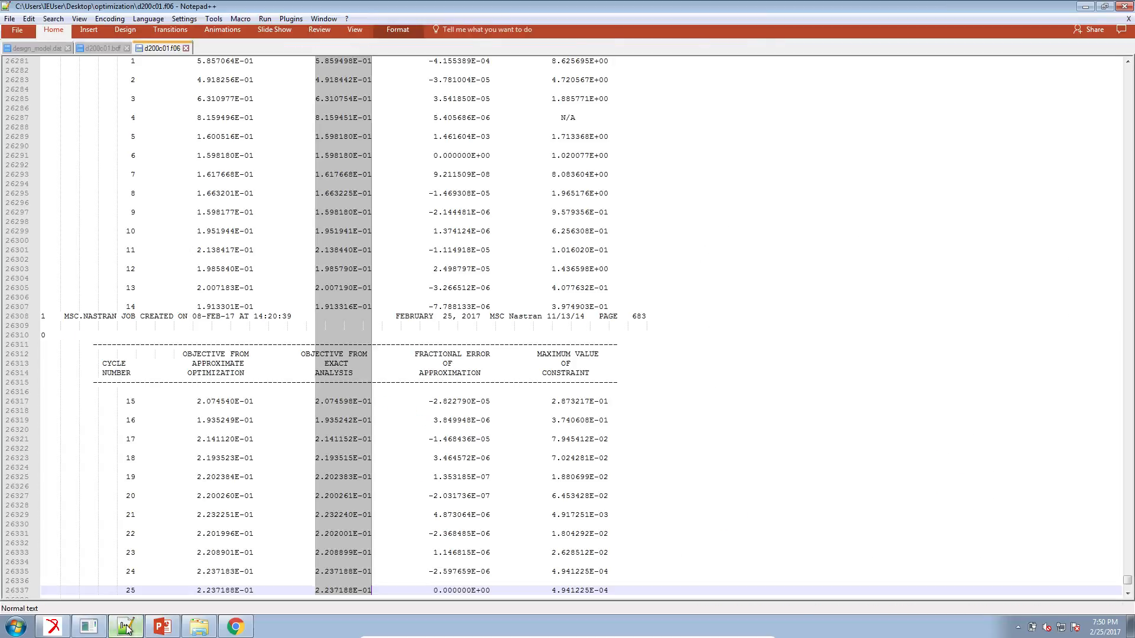
click(682, 447)
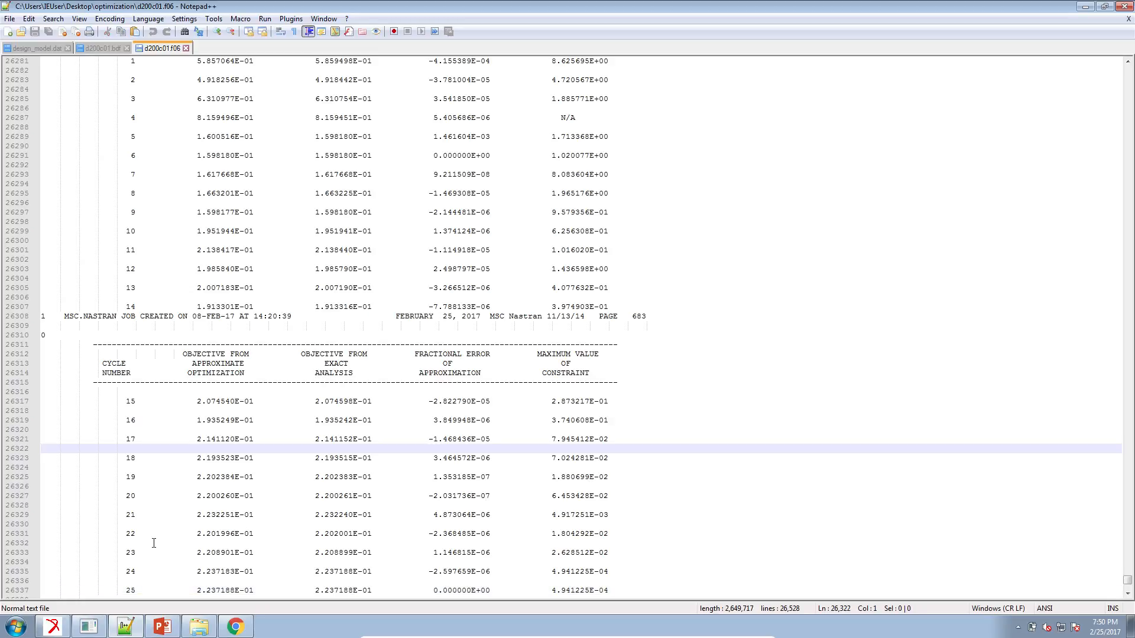
Switch to Patran, clear the fringe plot from the viewport, and bring up the settings for attaching Output2 analysis results.
click(86, 628)
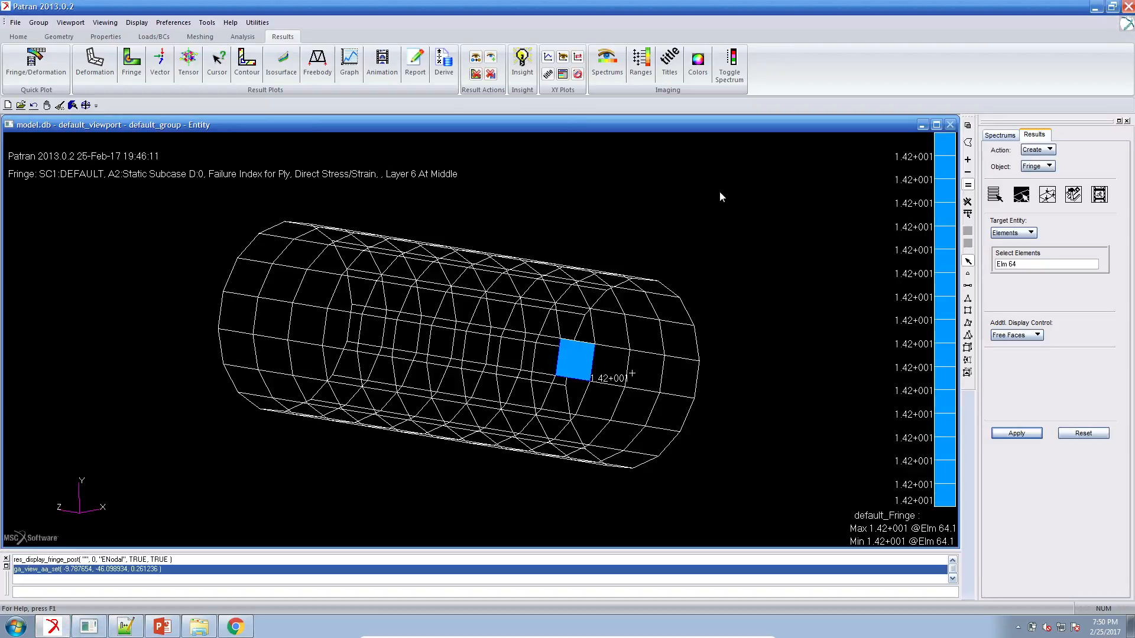
click(59, 105)
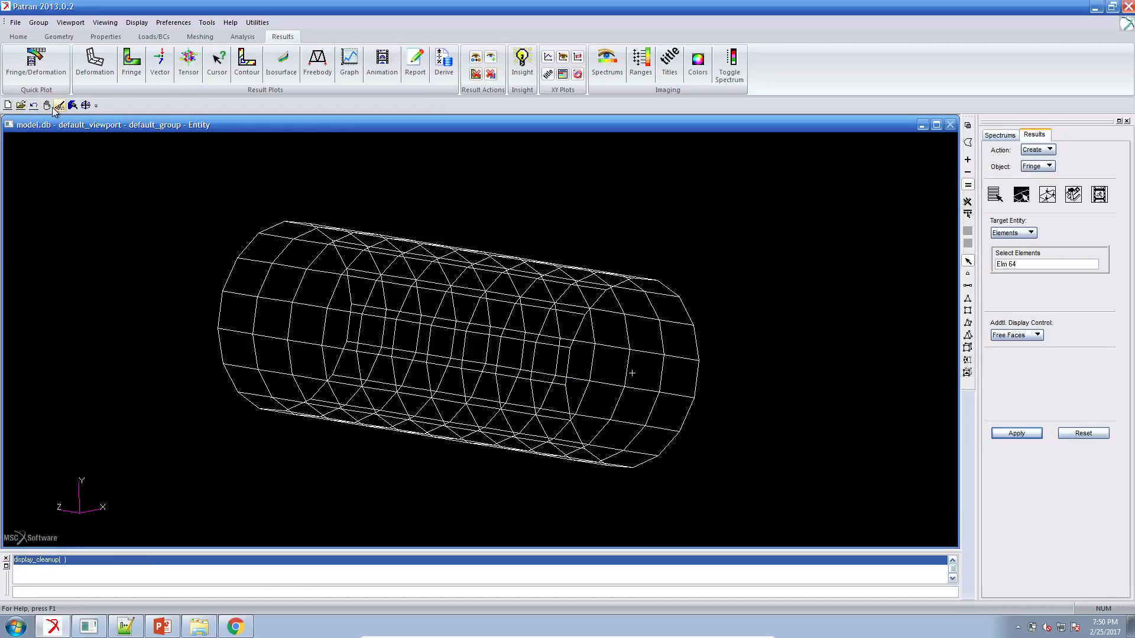
click(242, 36)
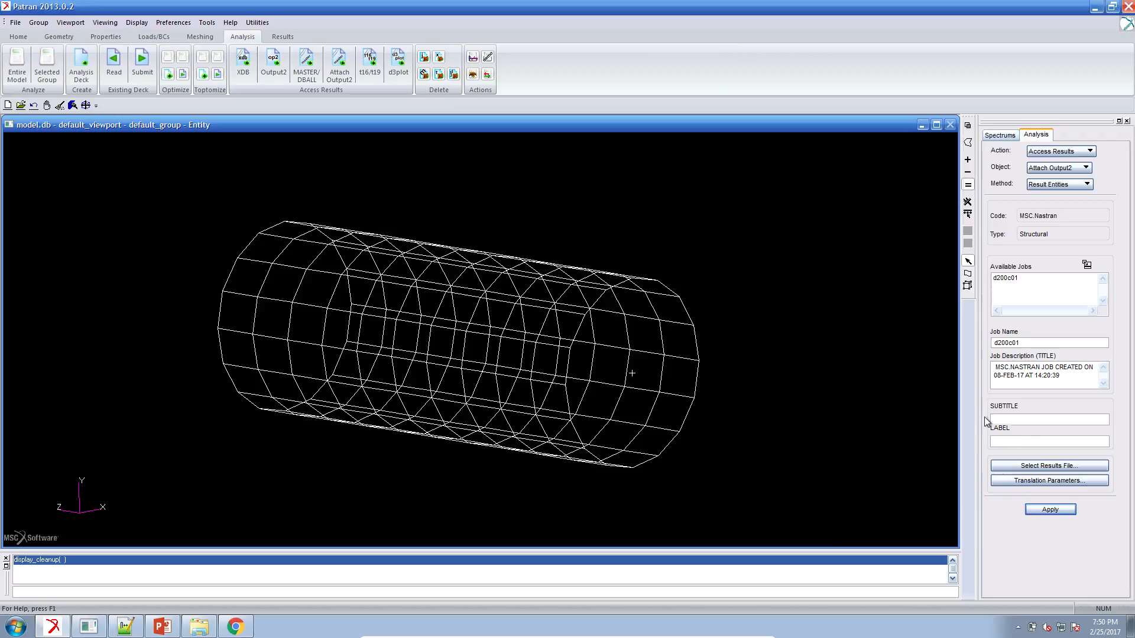
Try to attach the d200c01.op2 results file from the optimization folder.
click(1027, 465)
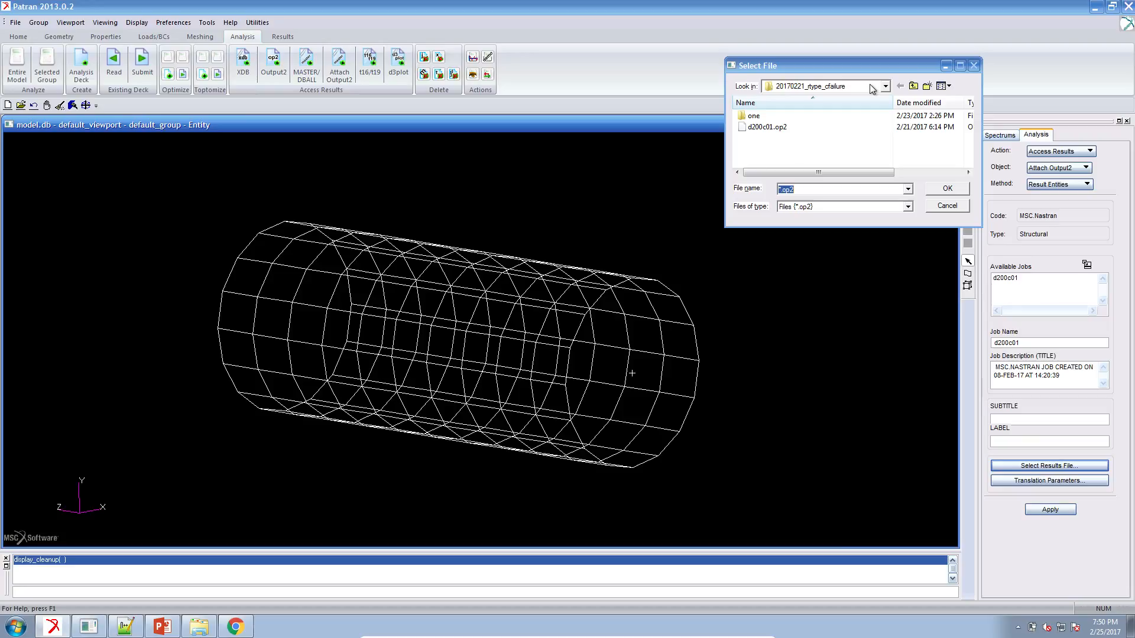
click(874, 87)
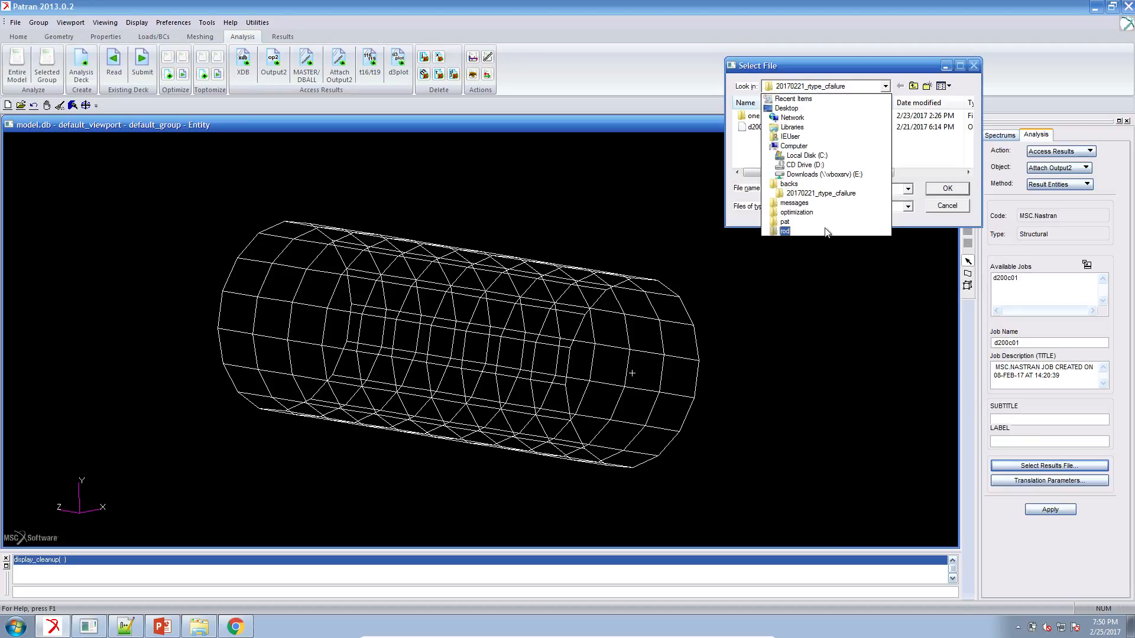
click(804, 212)
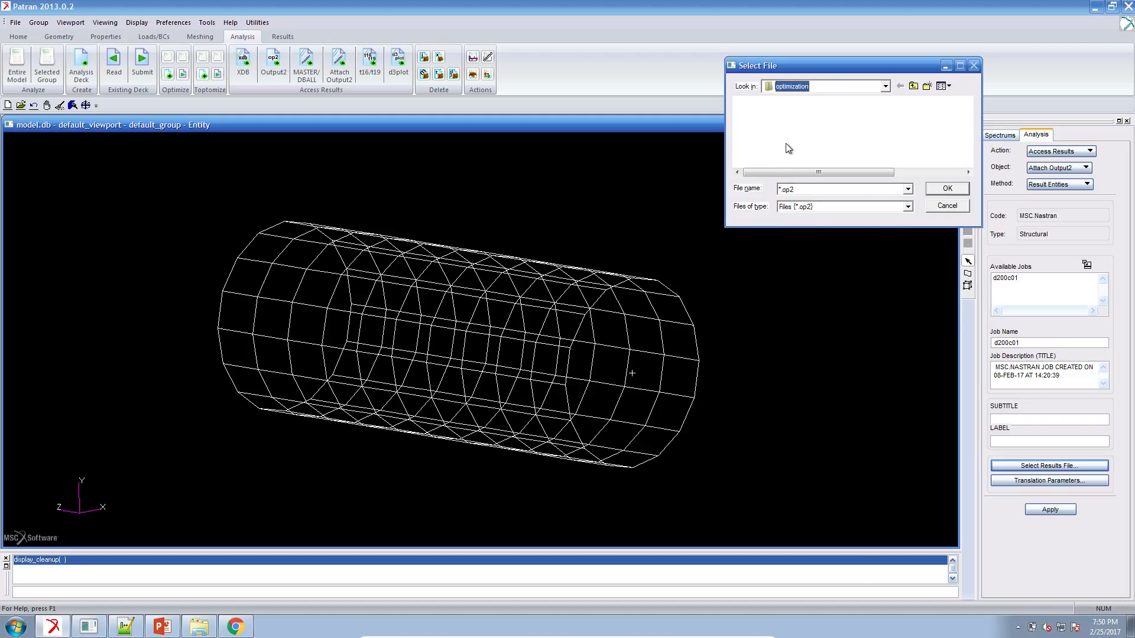
click(769, 126)
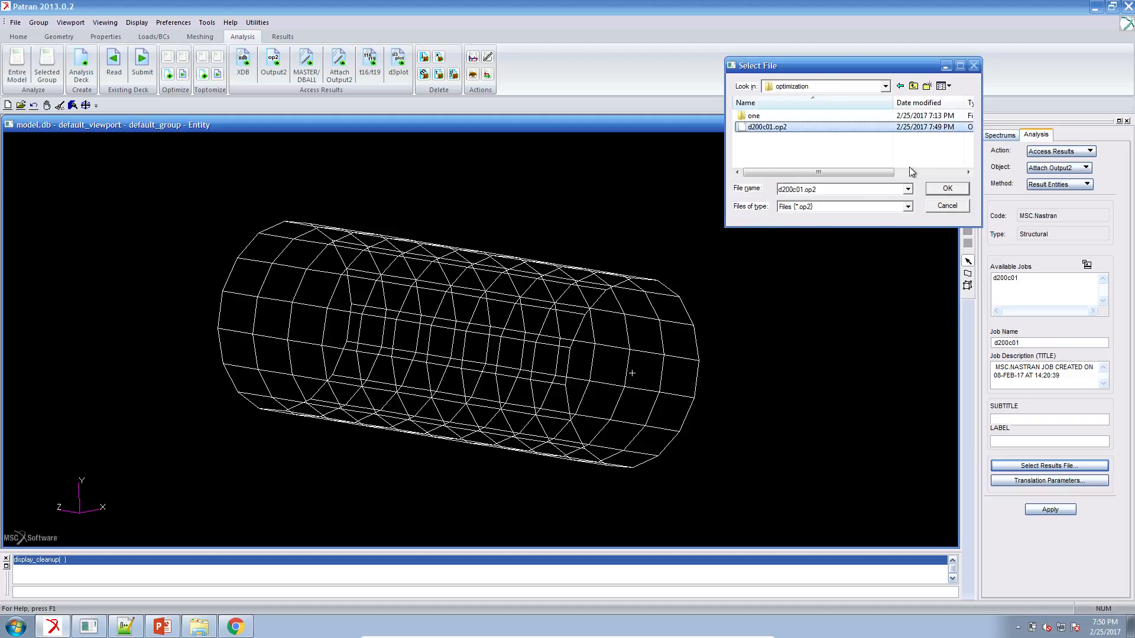
click(938, 188)
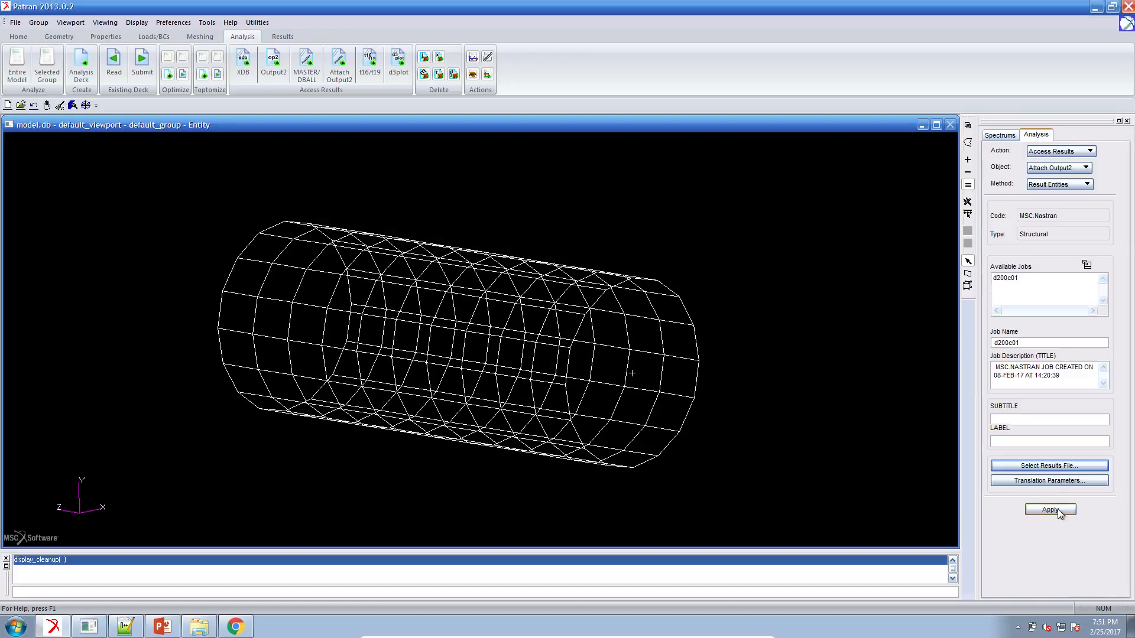
click(1057, 508)
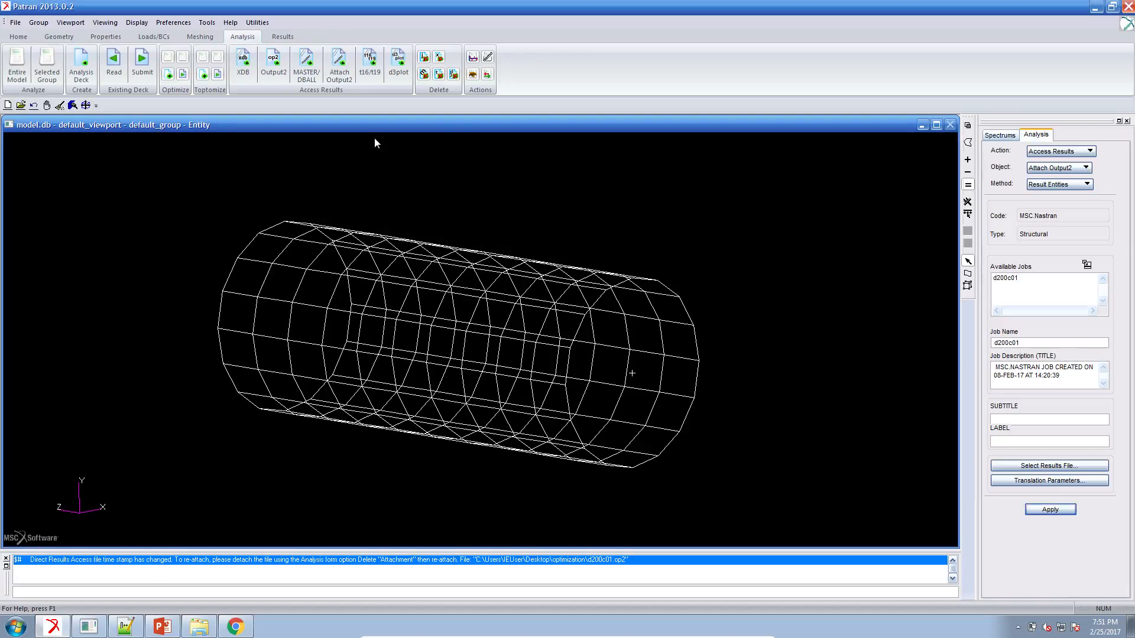
Delete both existing results file attachments, A1 and A2, from the model database.
click(424, 74)
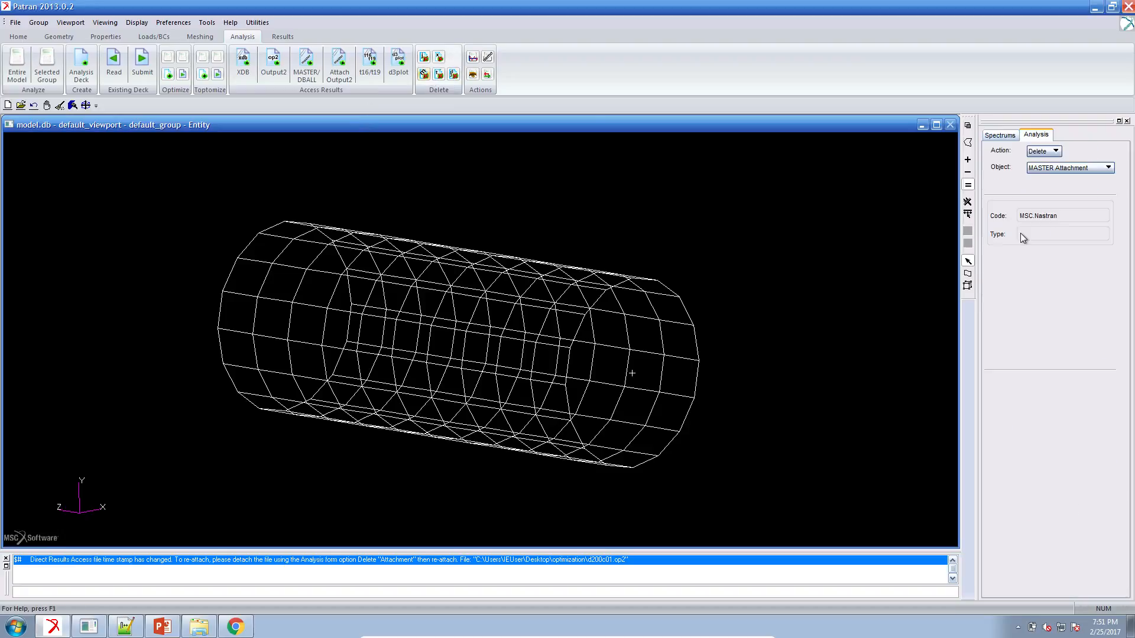
drag(1043, 277, 1043, 286)
click(1050, 383)
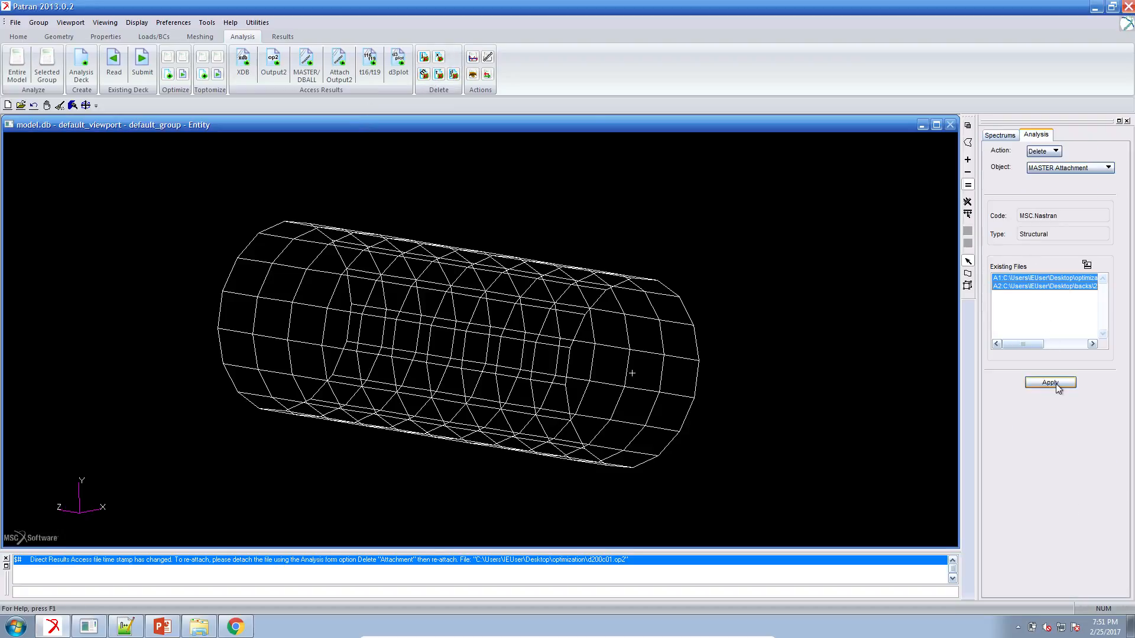
click(284, 356)
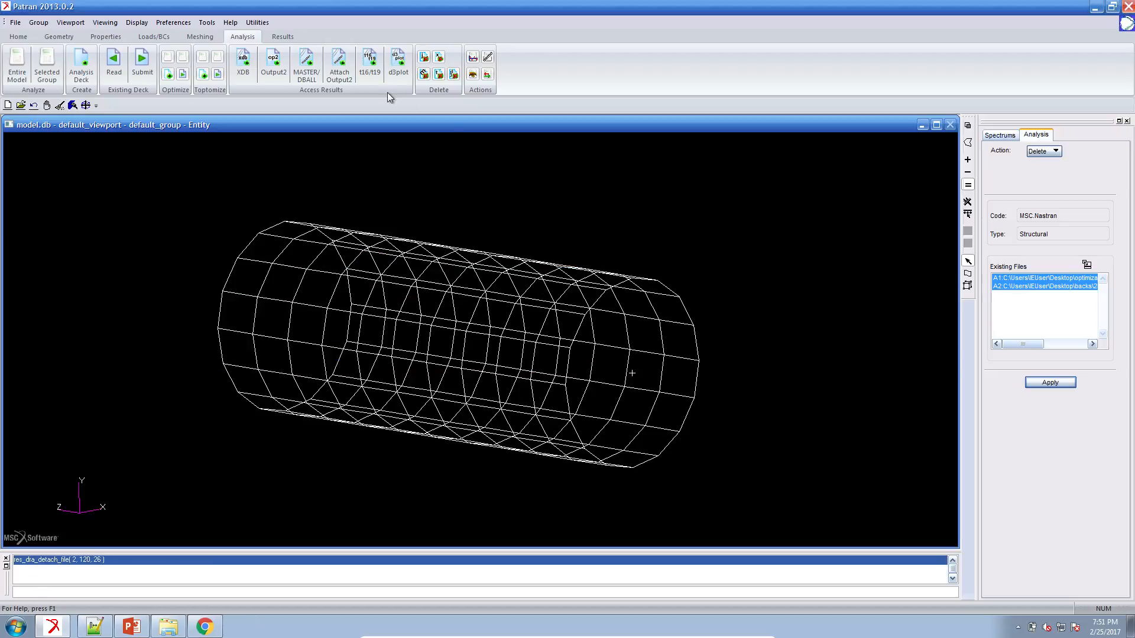
Try to reattach the Output2 results for job d200c01, checking the Results slide in PowerPoint along the way.
click(340, 64)
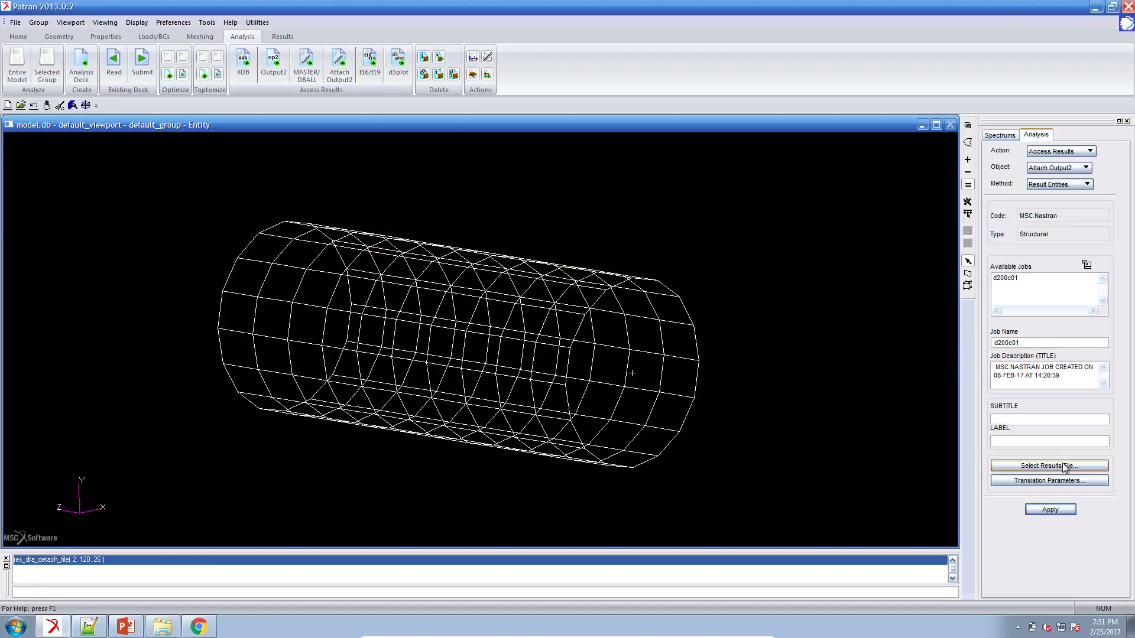
click(1064, 466)
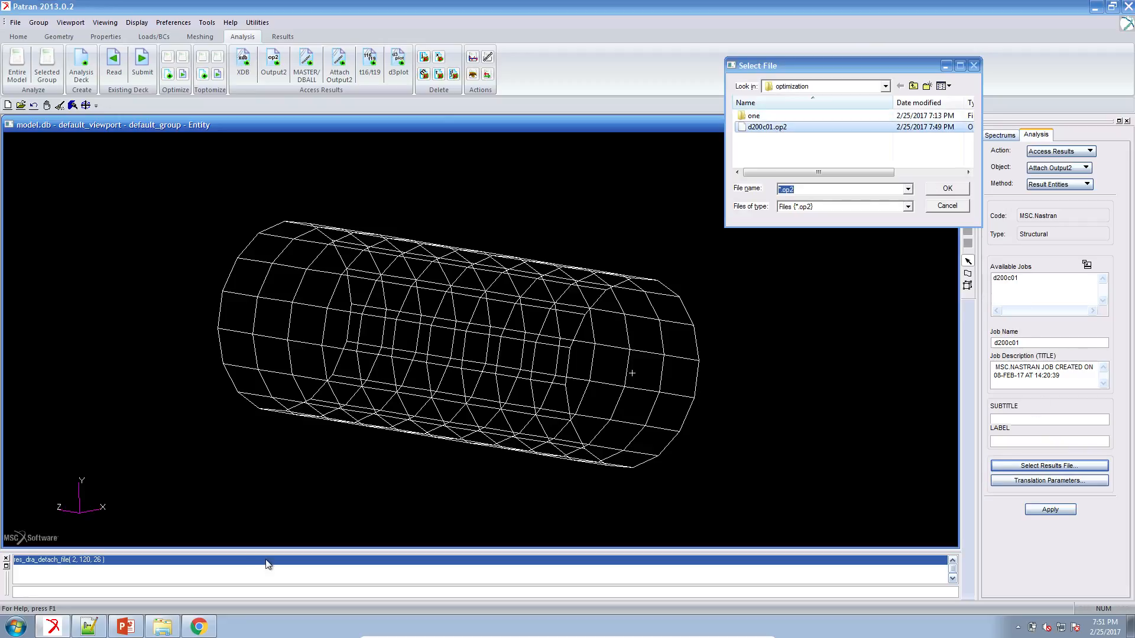
click(126, 627)
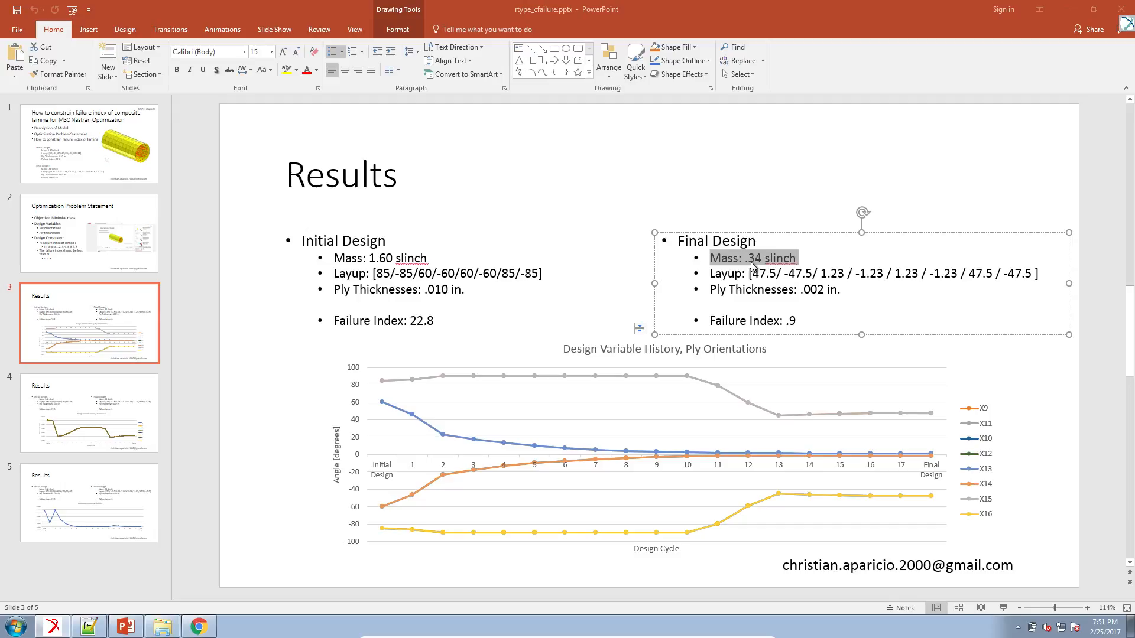
click(1067, 9)
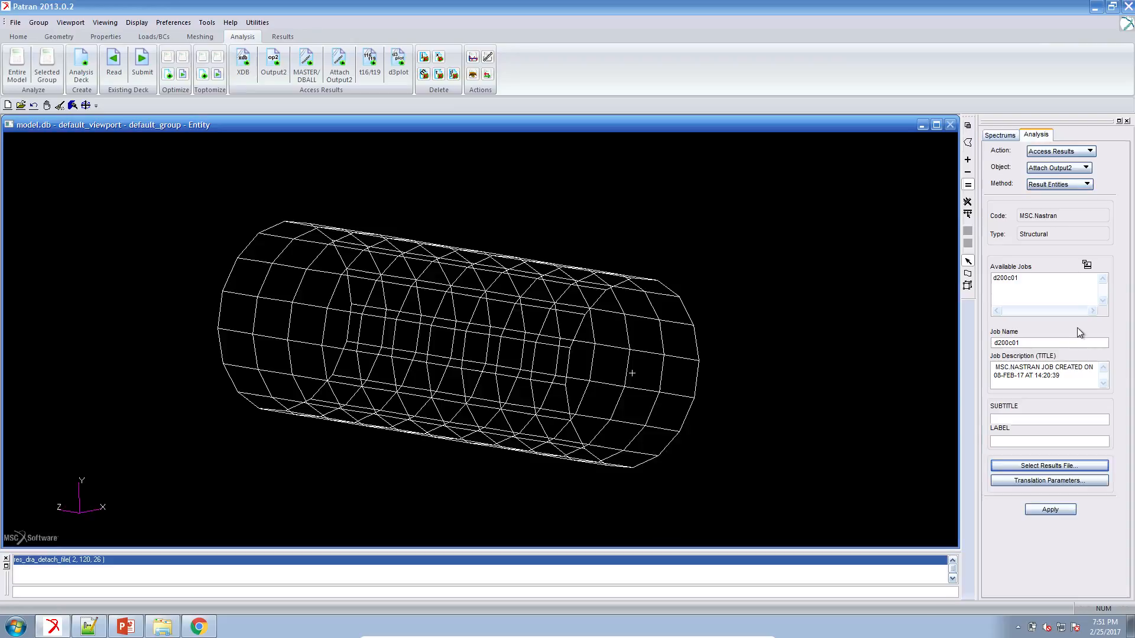
click(1066, 511)
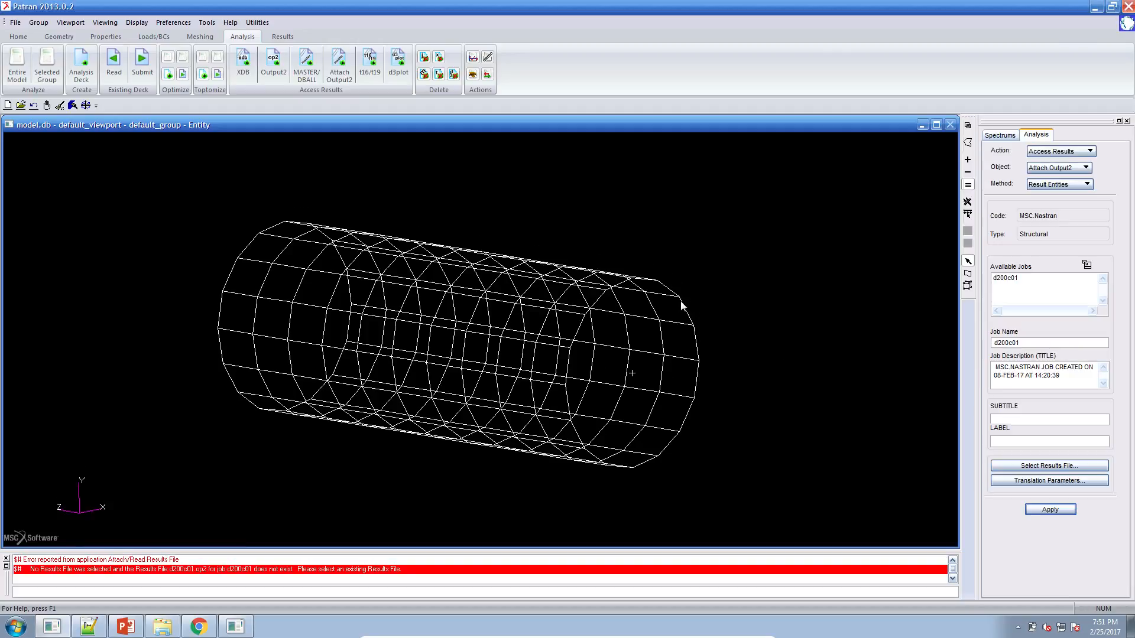
click(579, 356)
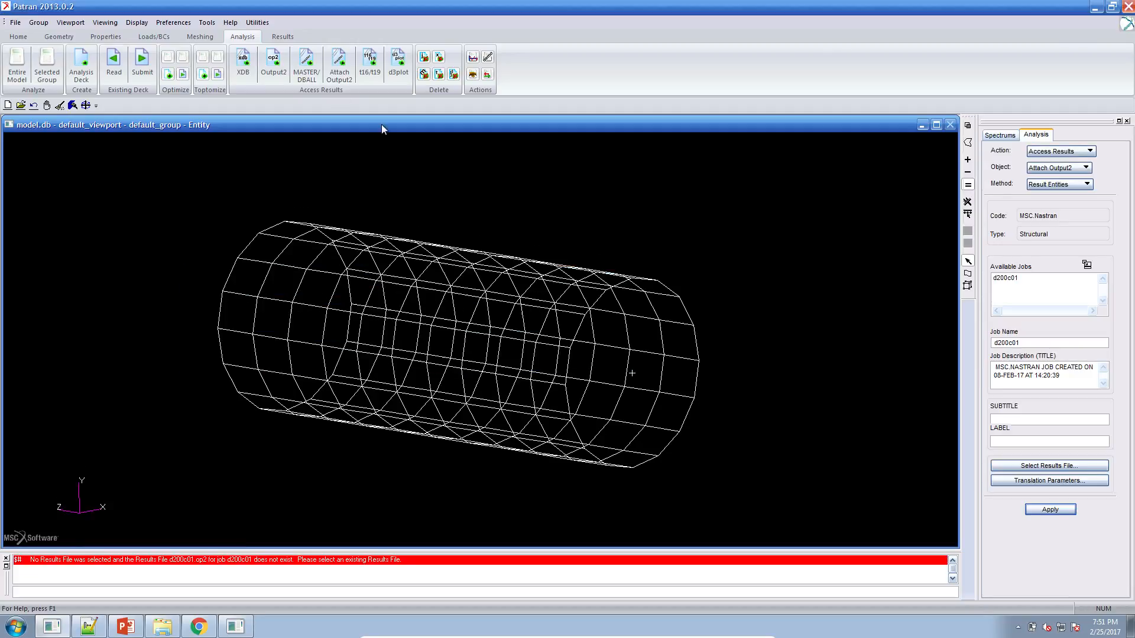
Plot the ply failure index (Direct Stress/Strain) at Layer 8 on element 64 for the Static Subcase D:0 result case.
click(274, 37)
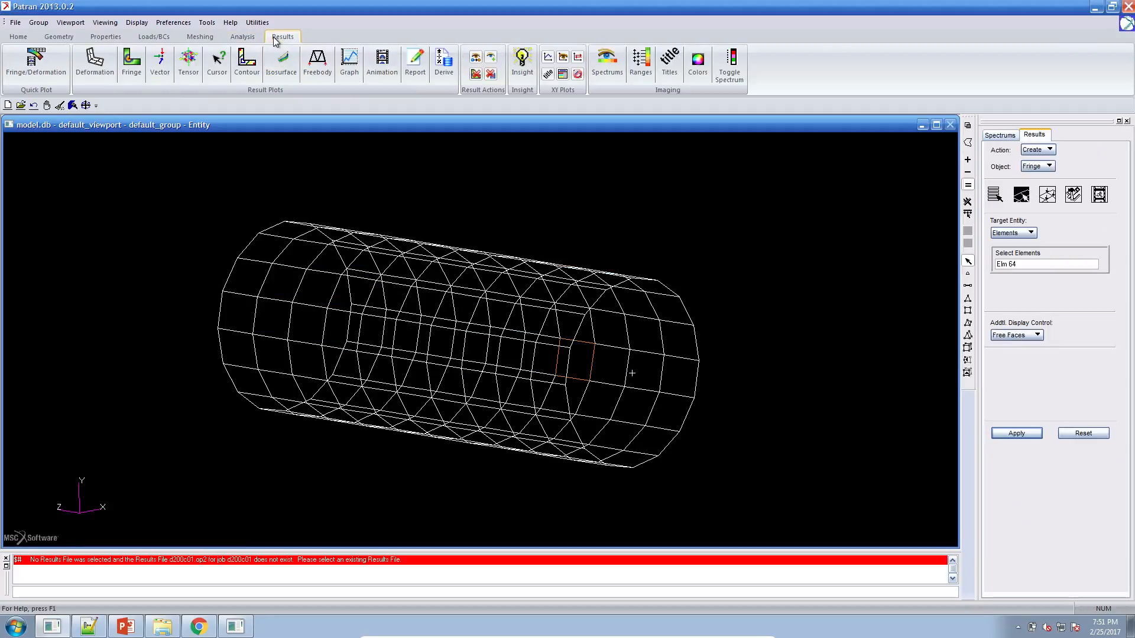
click(995, 194)
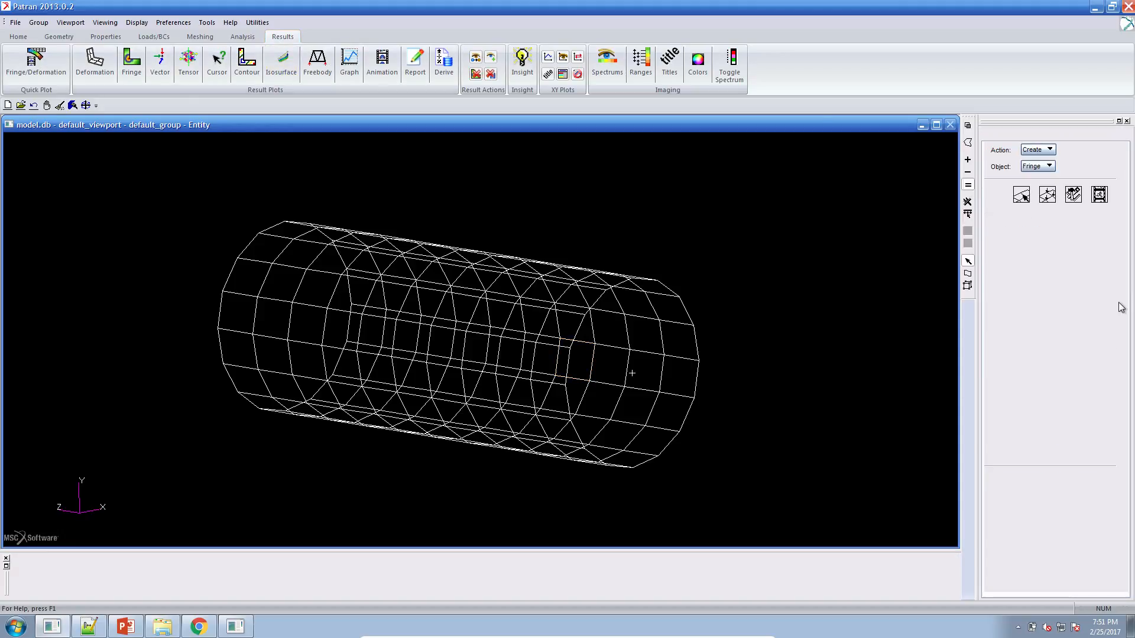
click(1057, 244)
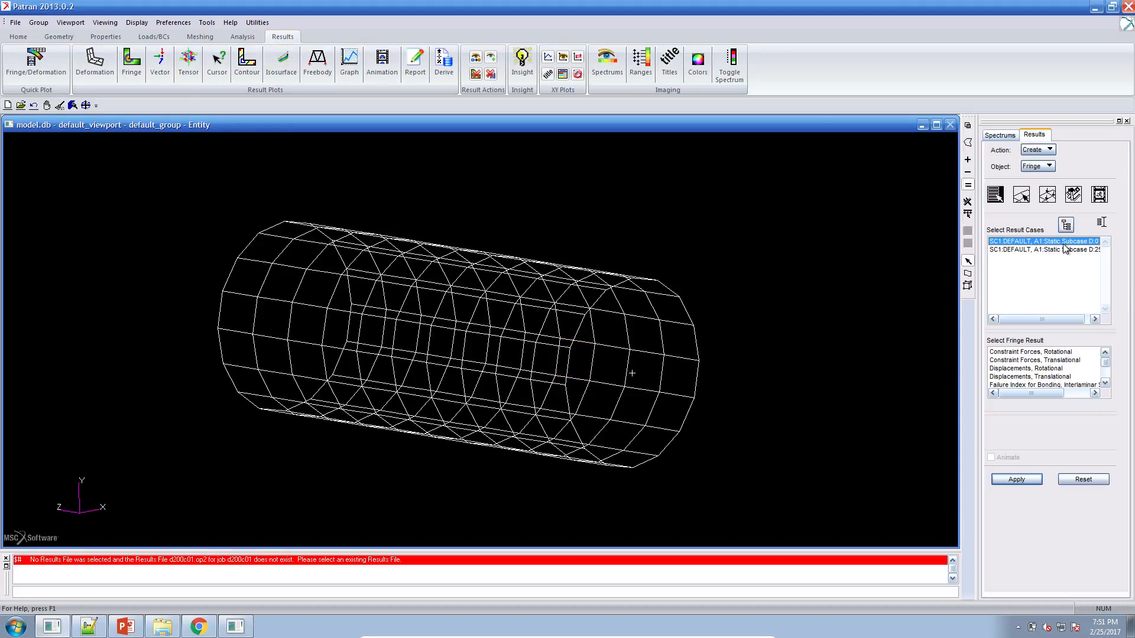
drag(1105, 359, 1105, 365)
click(1079, 361)
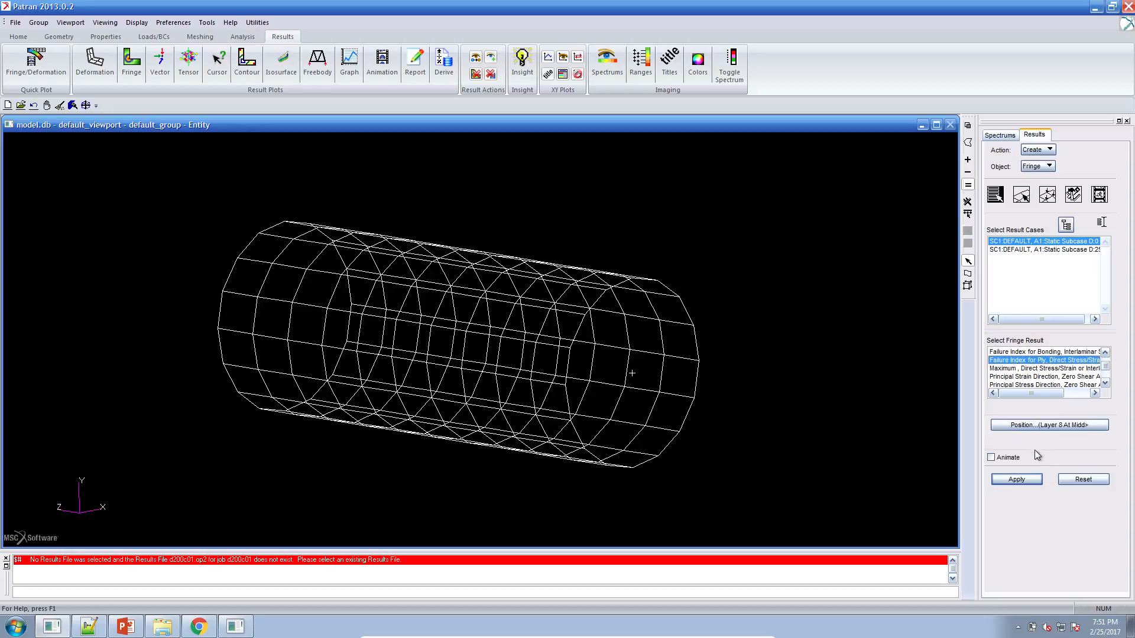
click(1028, 479)
mouse_move(778, 419)
middle_down()
mouse_move(824, 422)
mouse_move(801, 442)
mouse_move(779, 432)
middle_up()
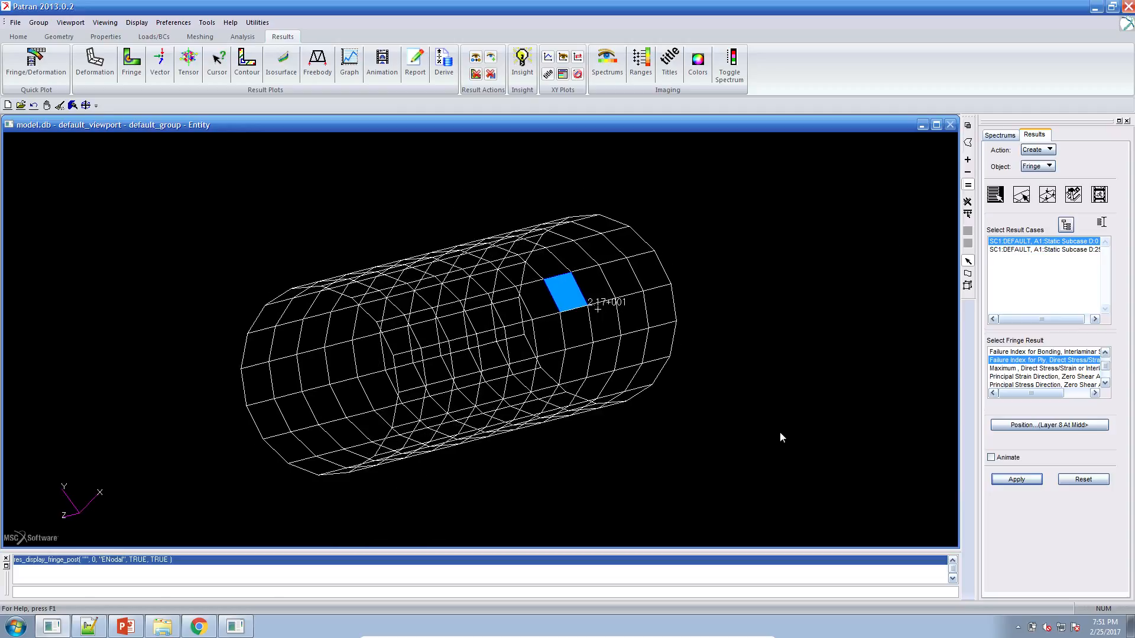
Replot the D:0 ply failure index fringe at the Layer 5 At Middle position.
click(1068, 429)
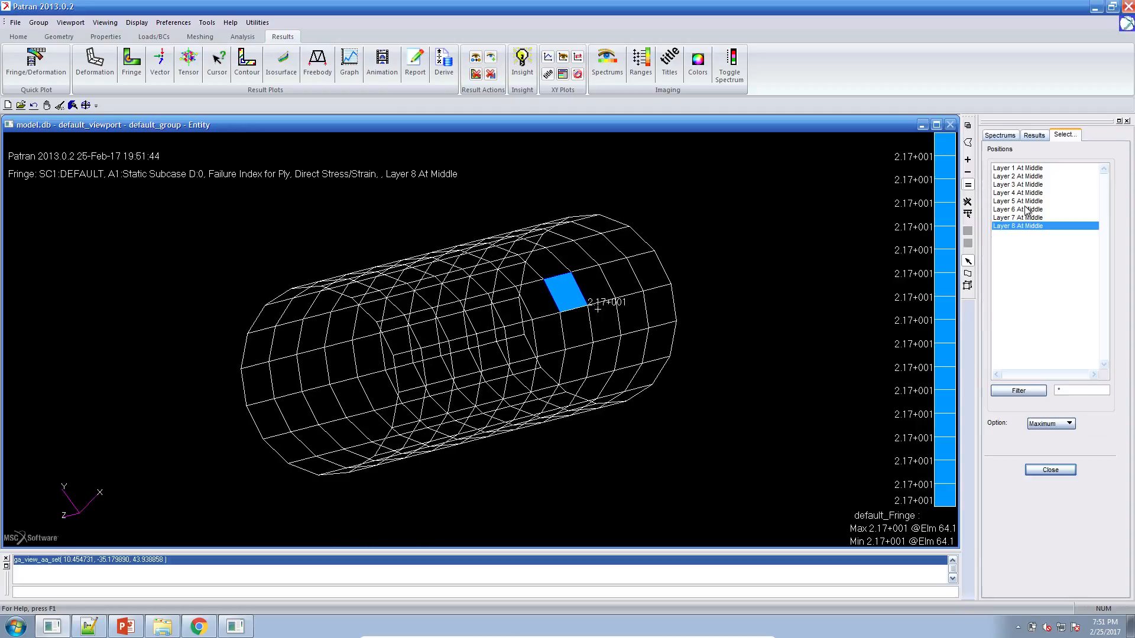
click(1025, 201)
click(1050, 470)
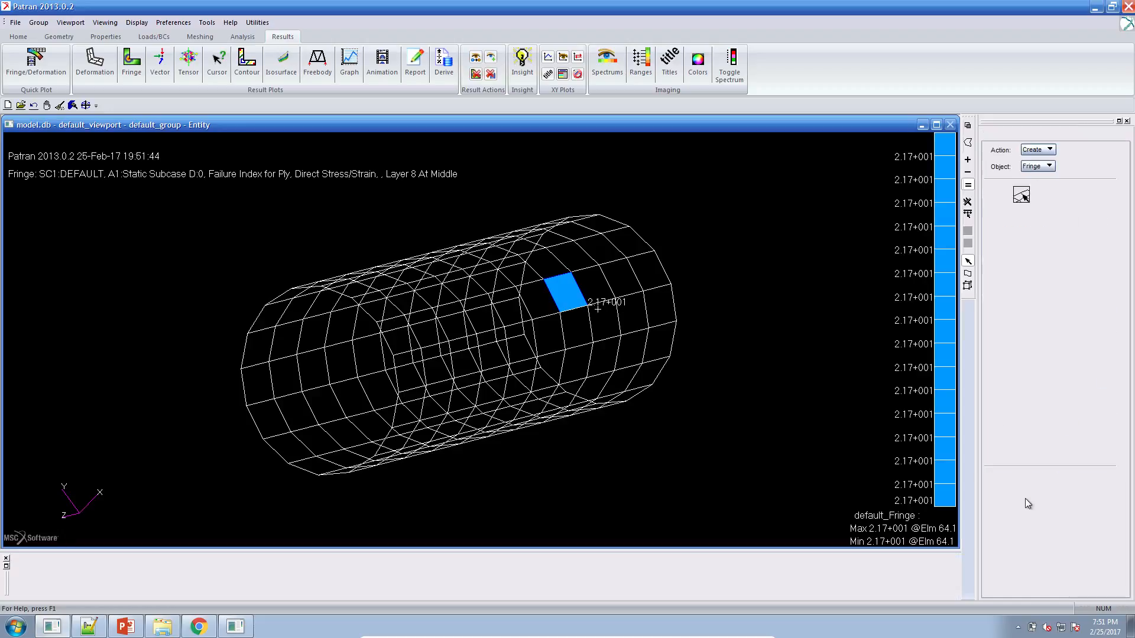
click(1016, 479)
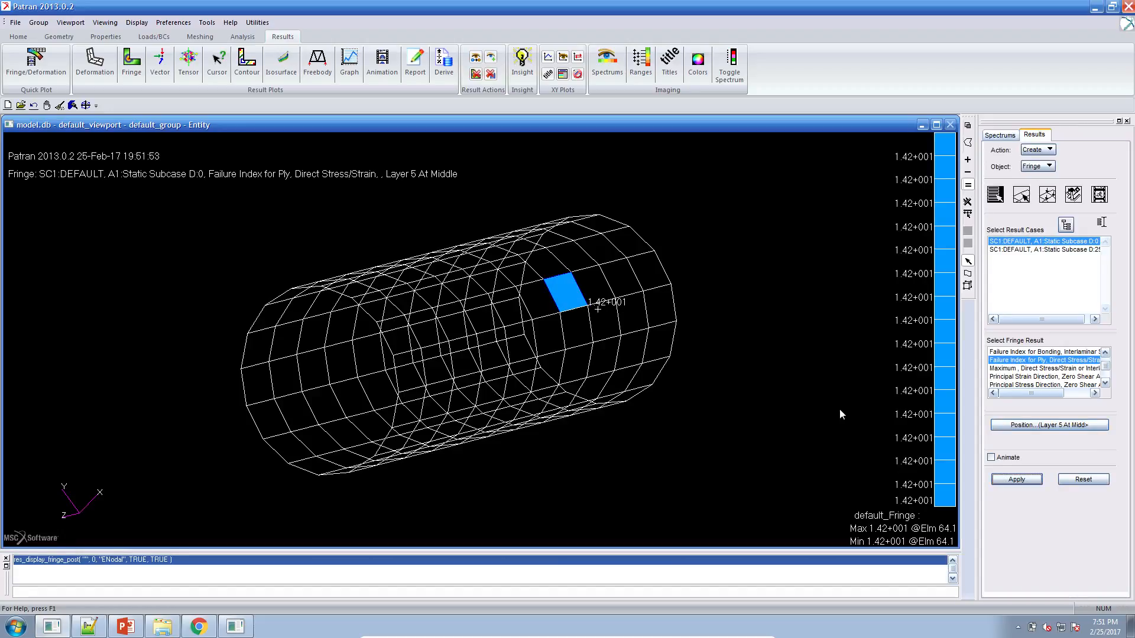
Plot the maximum ply failure index over all eight layers for result case D:0, and then for case D:25.
click(1028, 426)
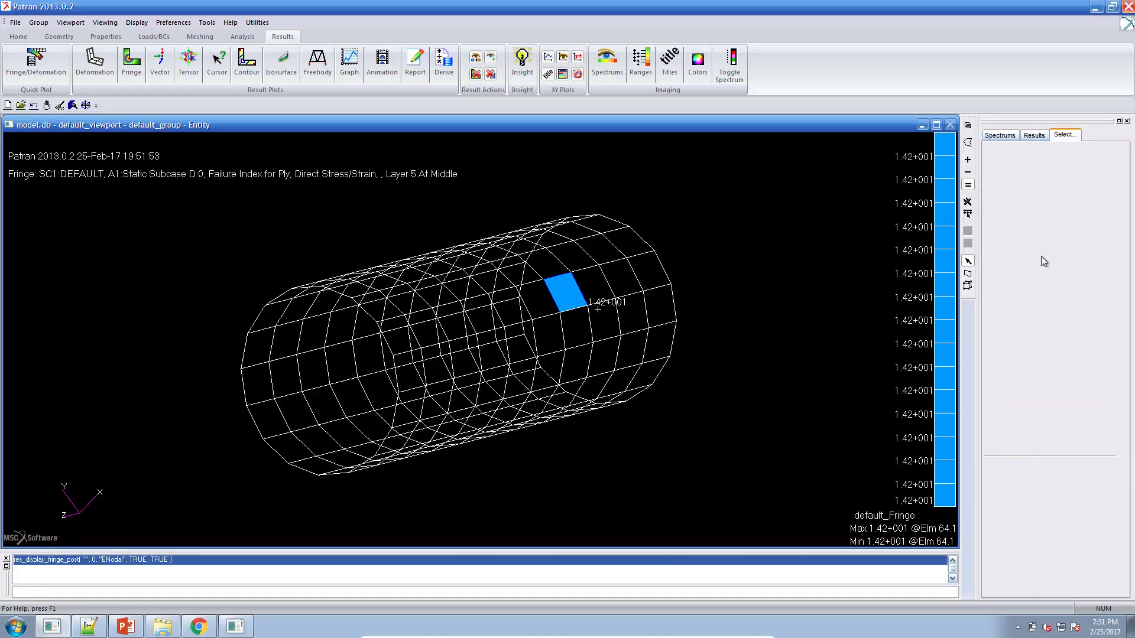
drag(1038, 170, 1044, 233)
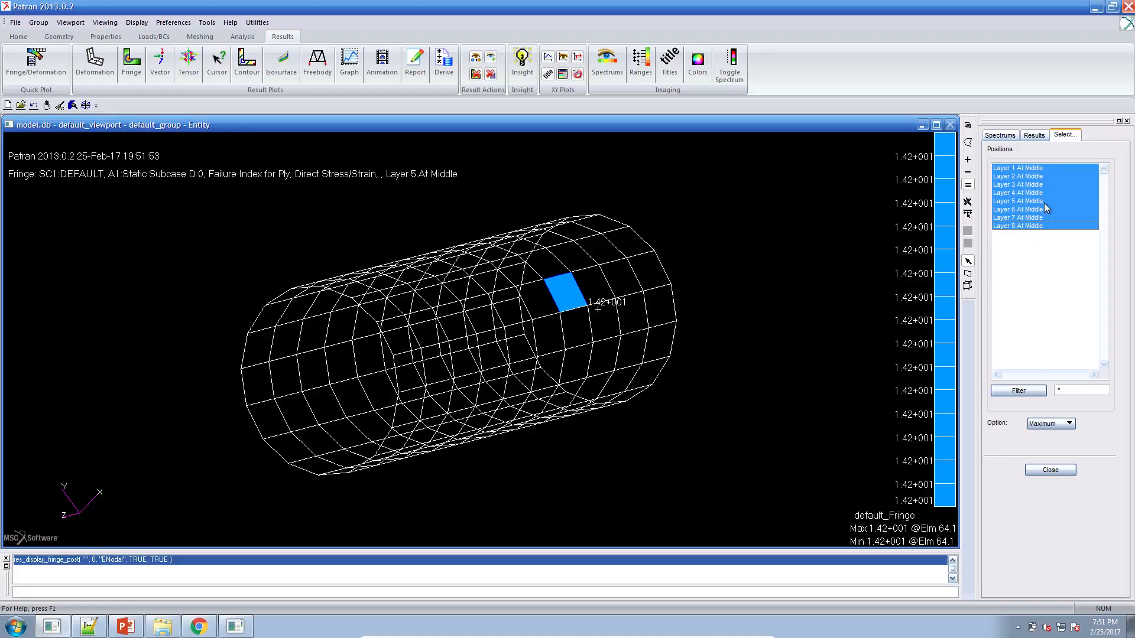
click(1050, 430)
click(1058, 428)
click(1056, 471)
click(1033, 481)
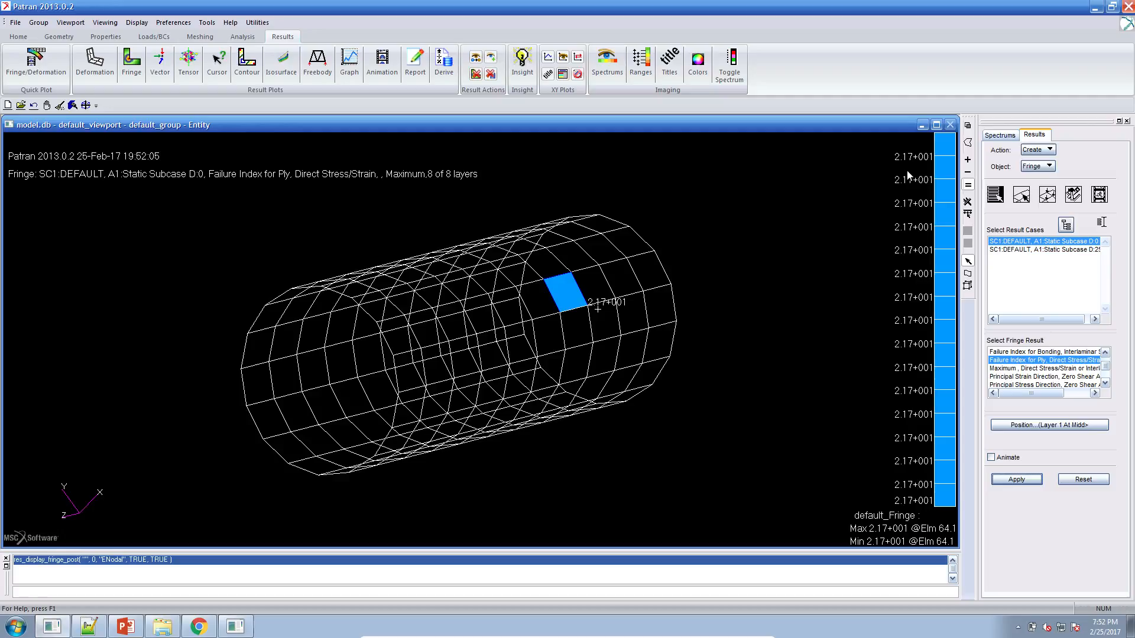
click(1040, 249)
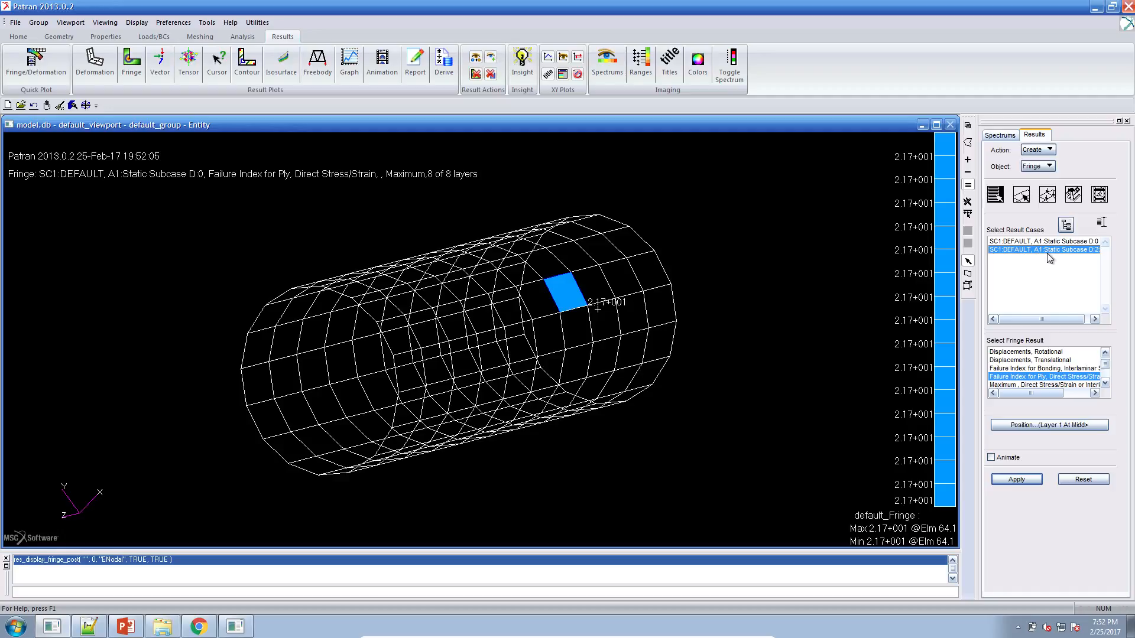
click(1032, 480)
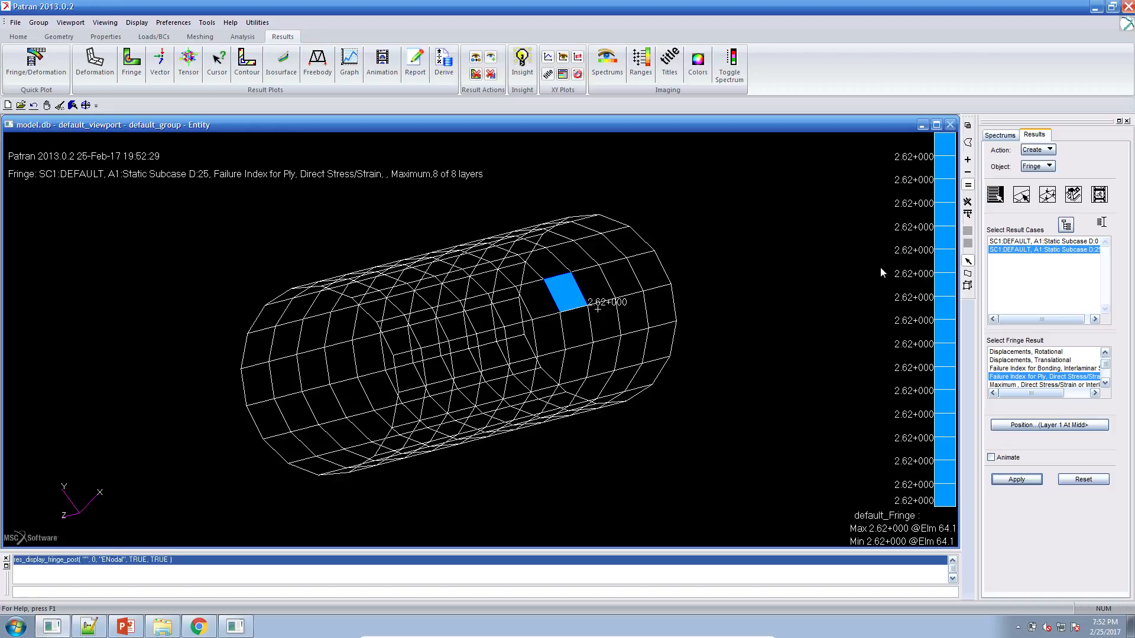
Switch to the Constraints page in Chrome, add seven more Composite Failure Criterion constraints, and show 10 rows in the Adjust constraints table.
click(198, 625)
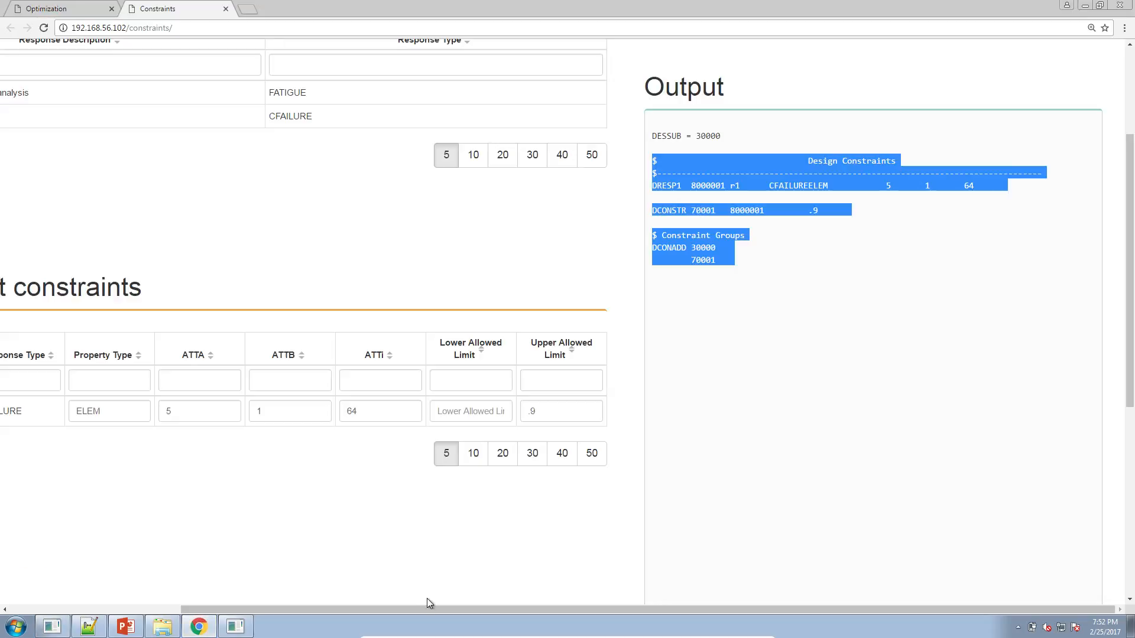
drag(423, 610, 313, 611)
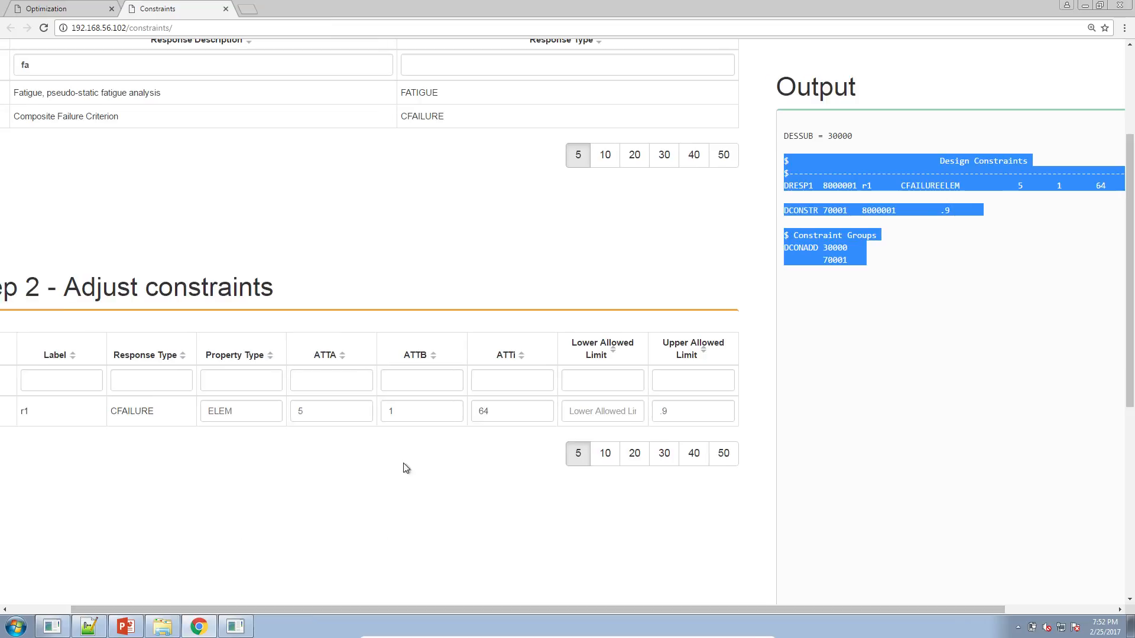
drag(254, 609, 168, 608)
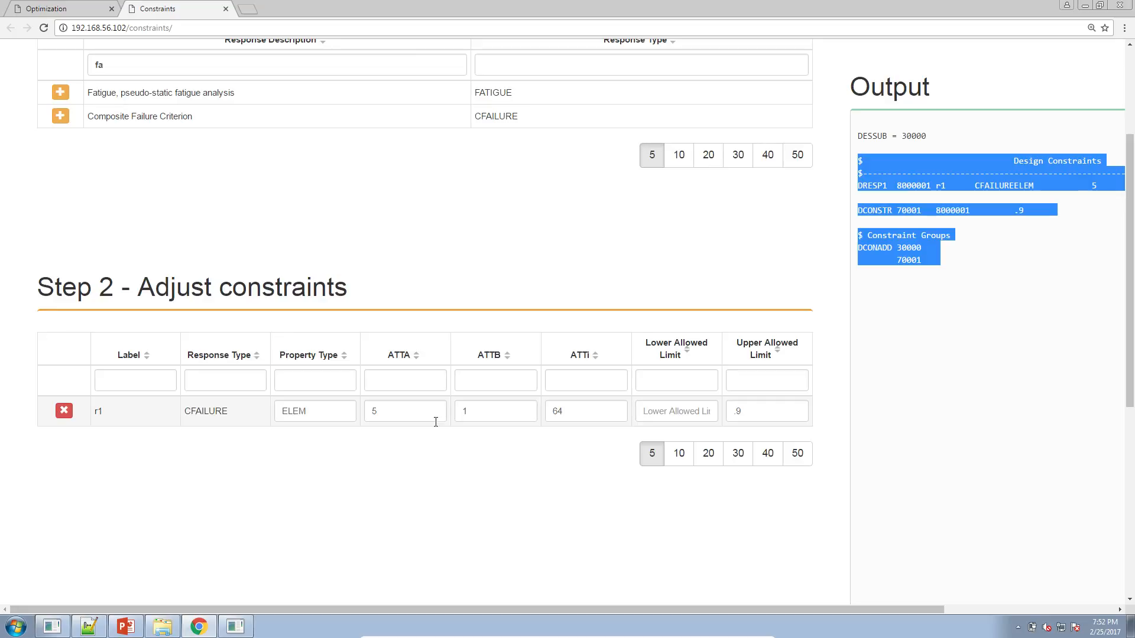
scroll(62, 143, down, 1)
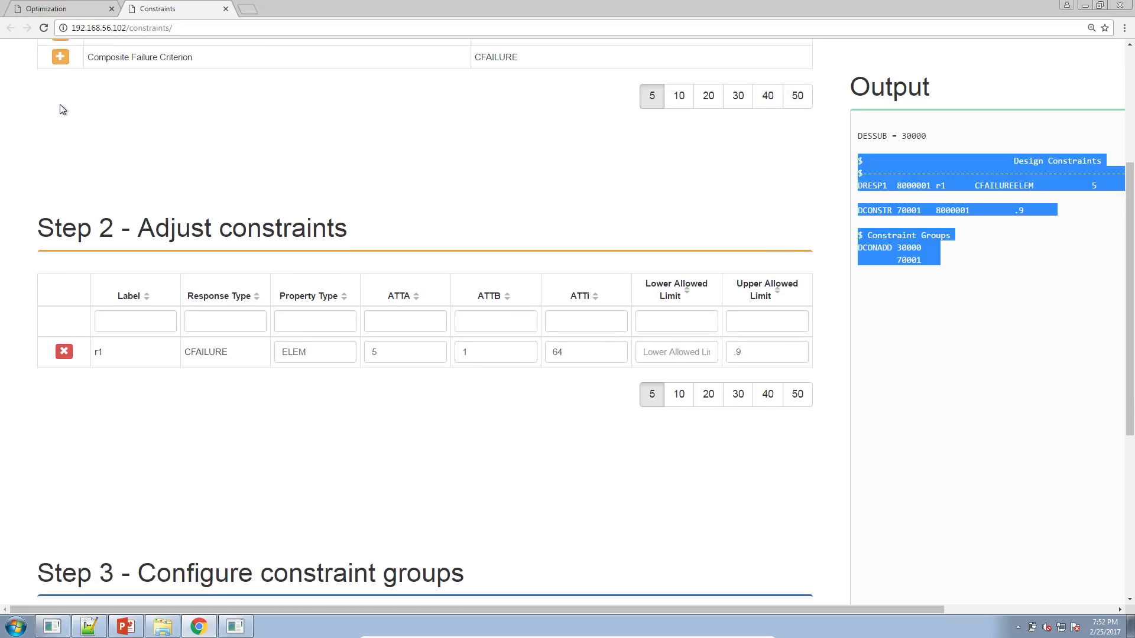
click(60, 58)
click(60, 57)
click(60, 57)
click(60, 58)
click(60, 57)
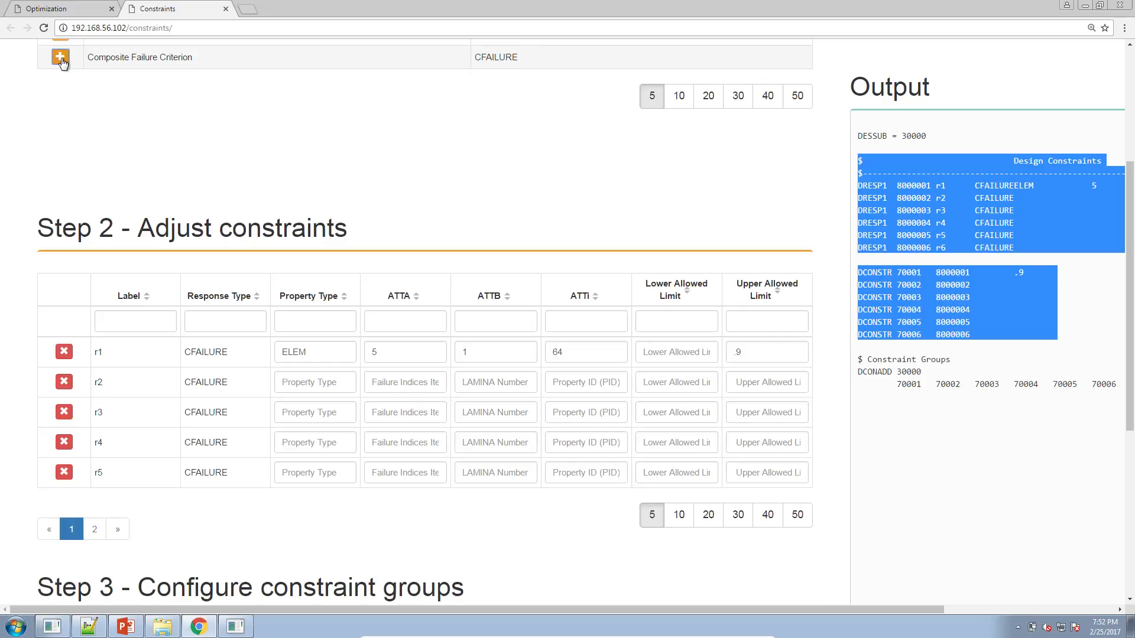
click(60, 58)
click(60, 58)
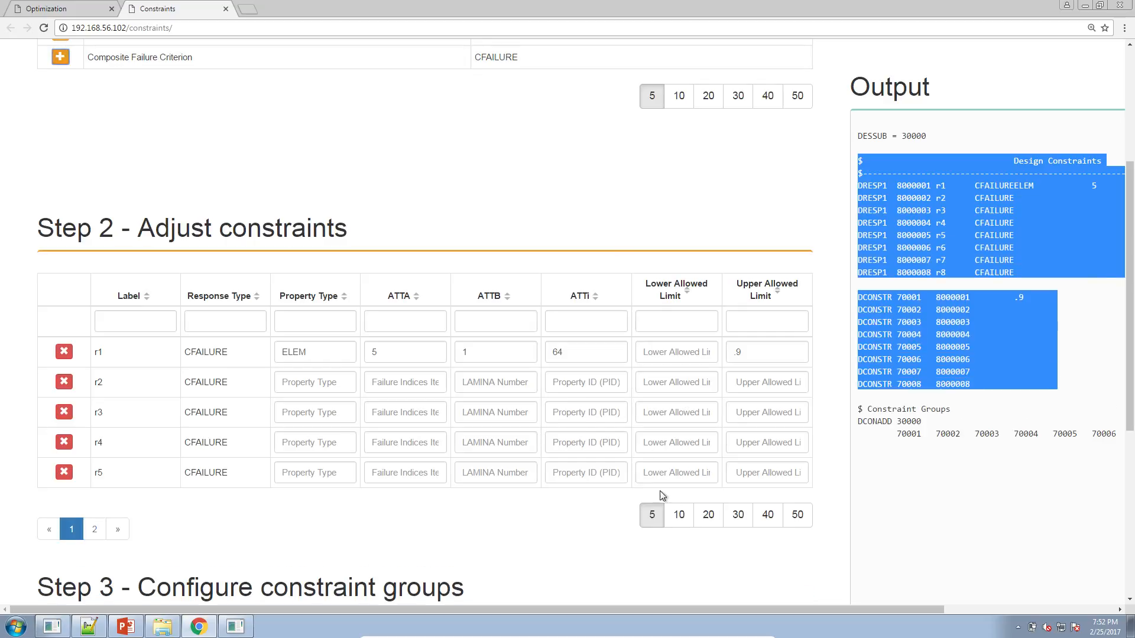
click(666, 524)
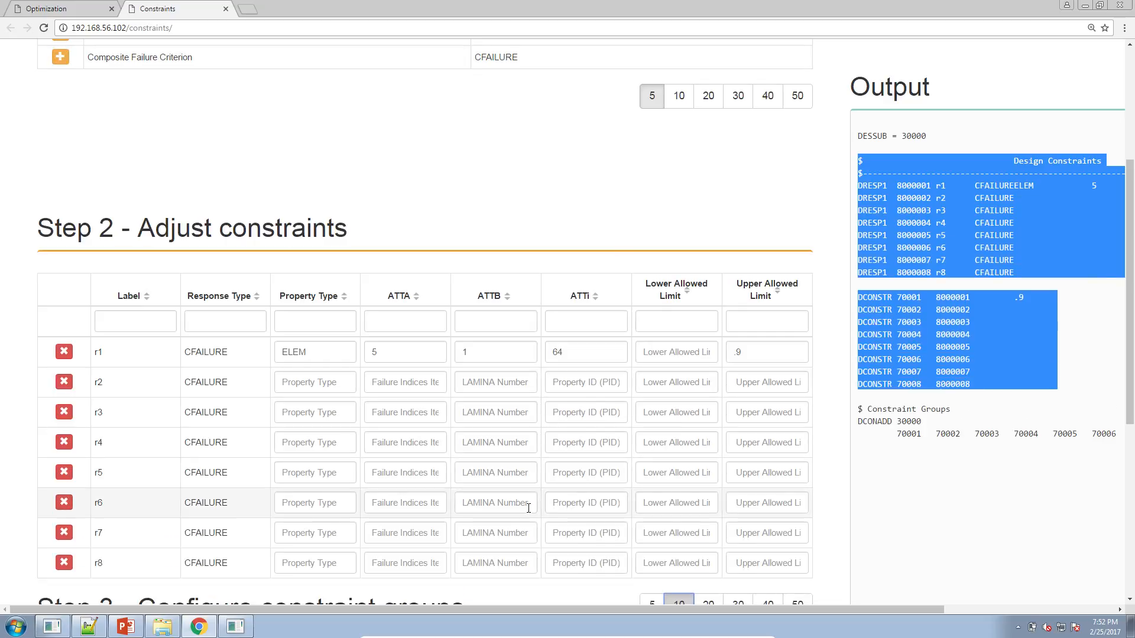
scroll(330, 332, down, 1)
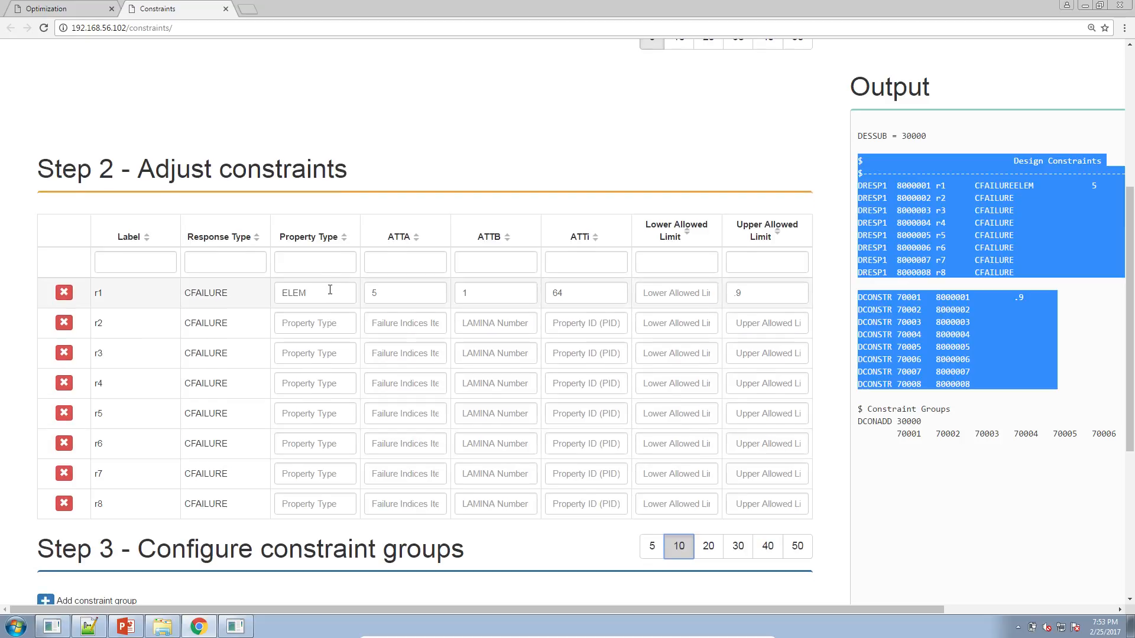
Switch to Patran and delete the attached d200c01.op2 results file, A1, from the model database.
click(235, 626)
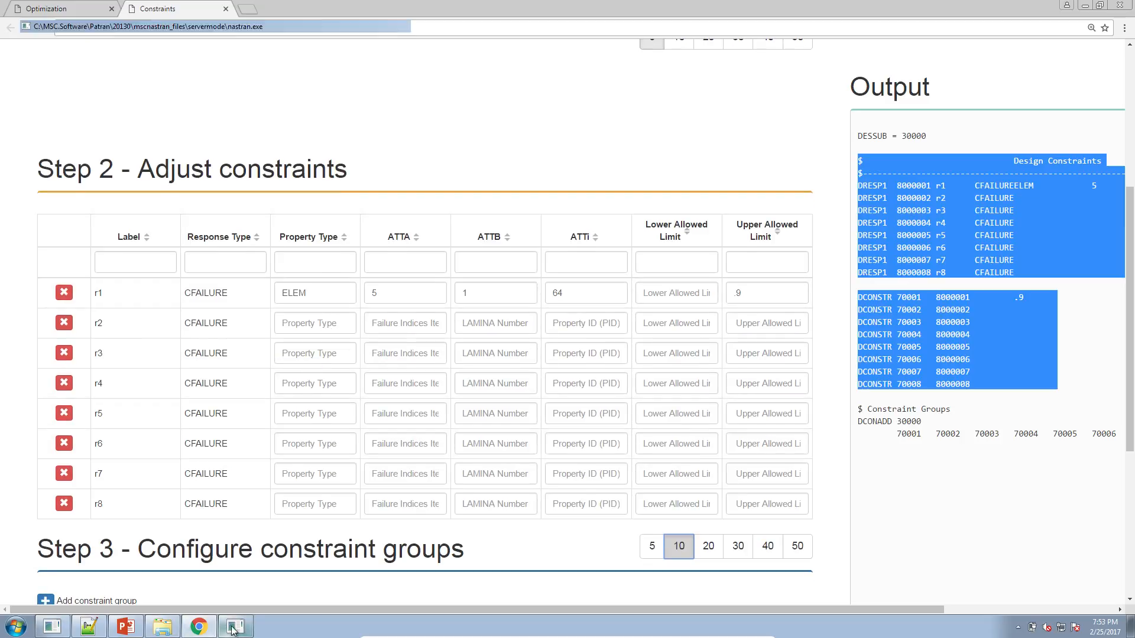
click(52, 625)
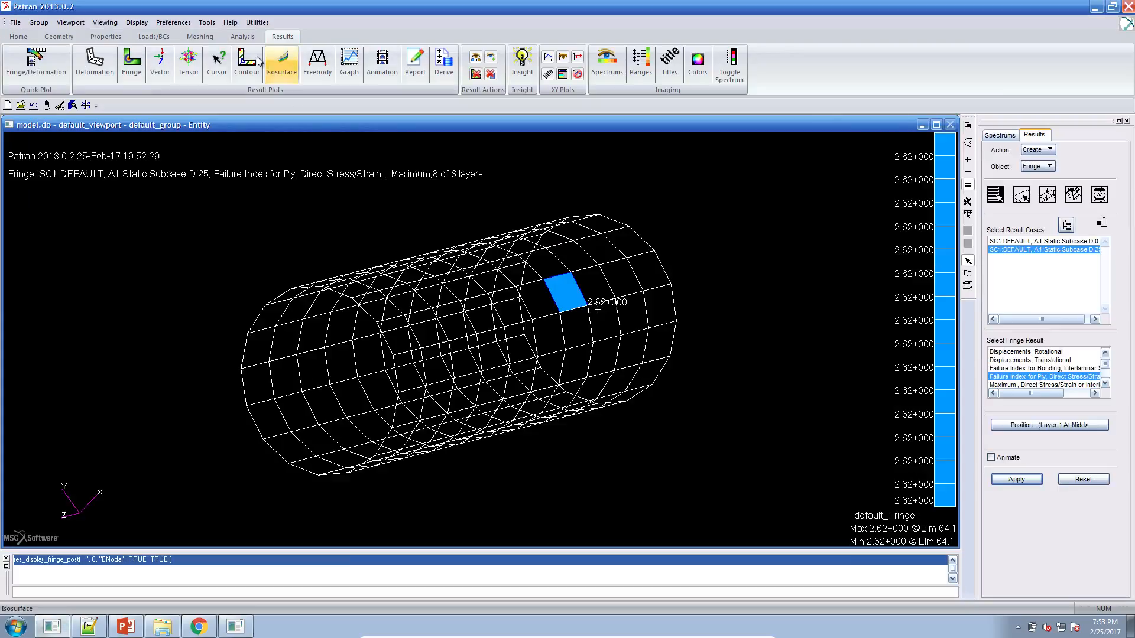
click(242, 37)
click(424, 75)
click(1080, 278)
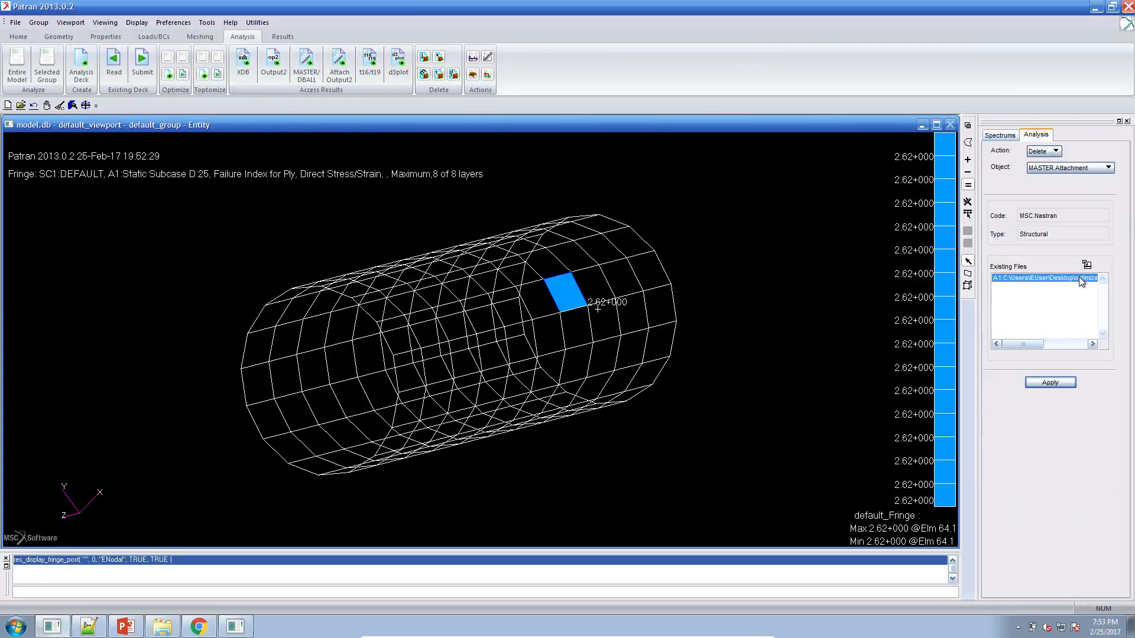
click(1061, 383)
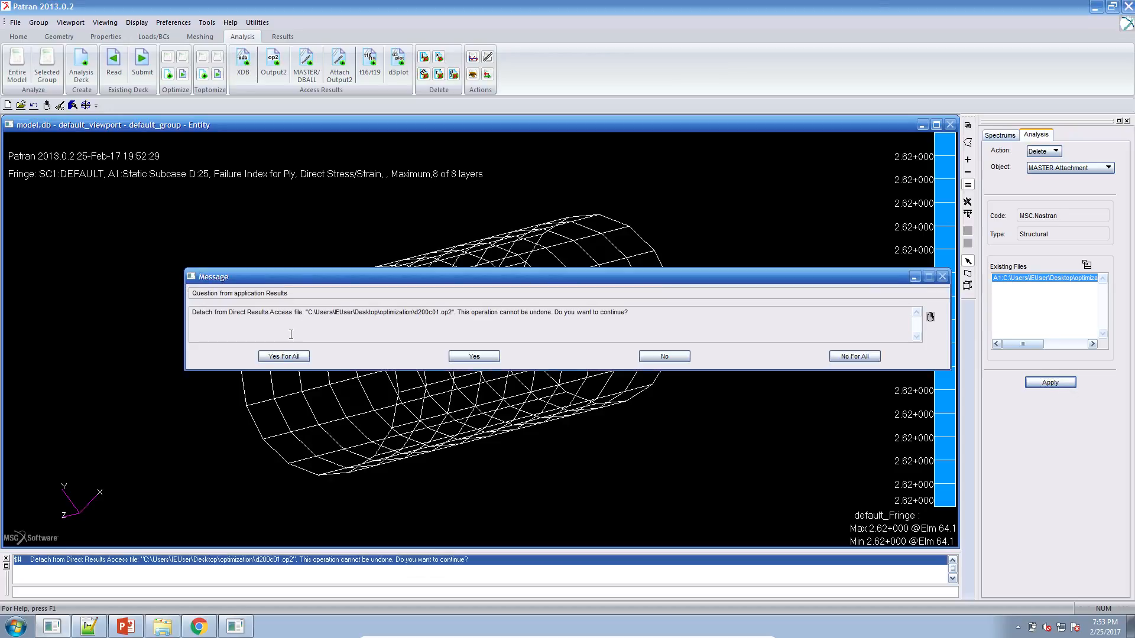
click(284, 356)
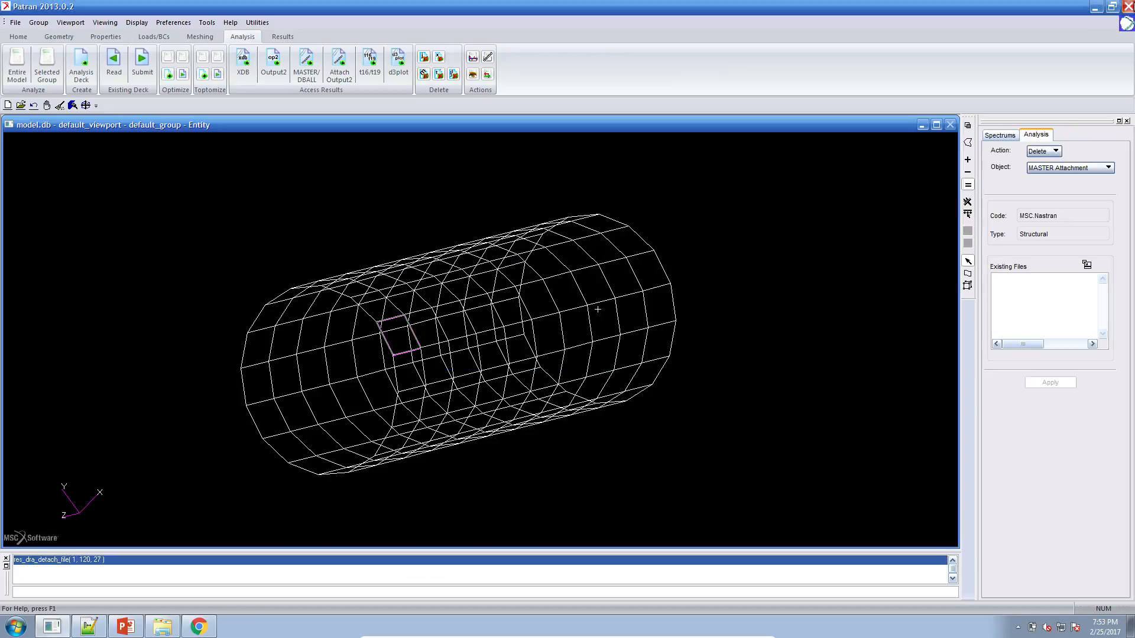
Minimize the open windows and delete the previous run's output files from the optimization folder, keeping d200c01.bdf and the folder named one.
click(1095, 8)
click(1086, 7)
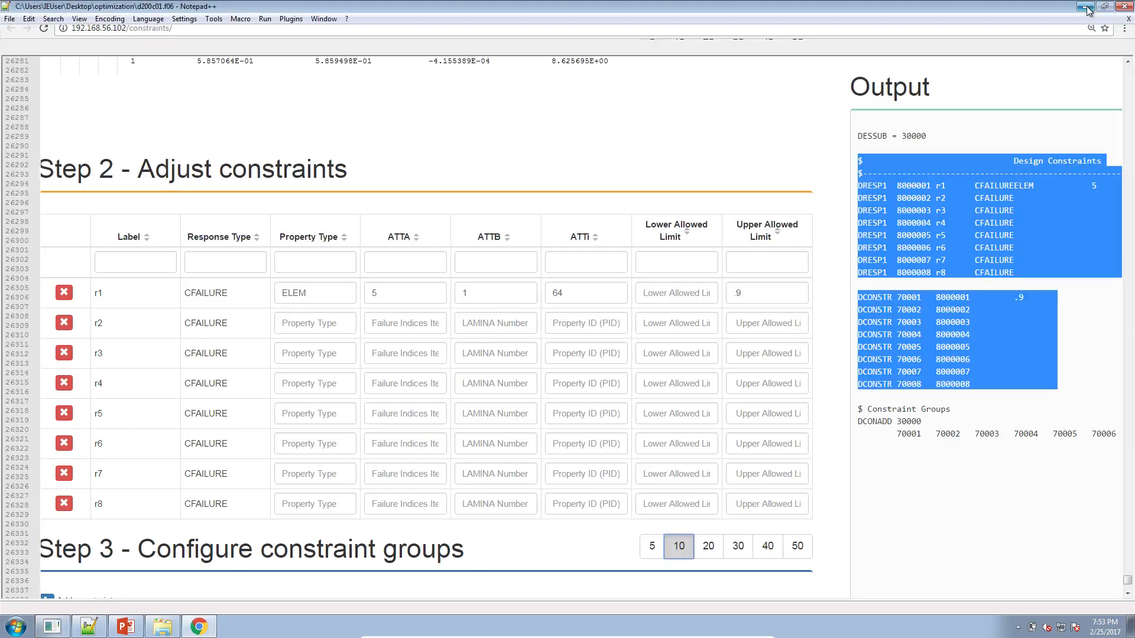
click(1085, 6)
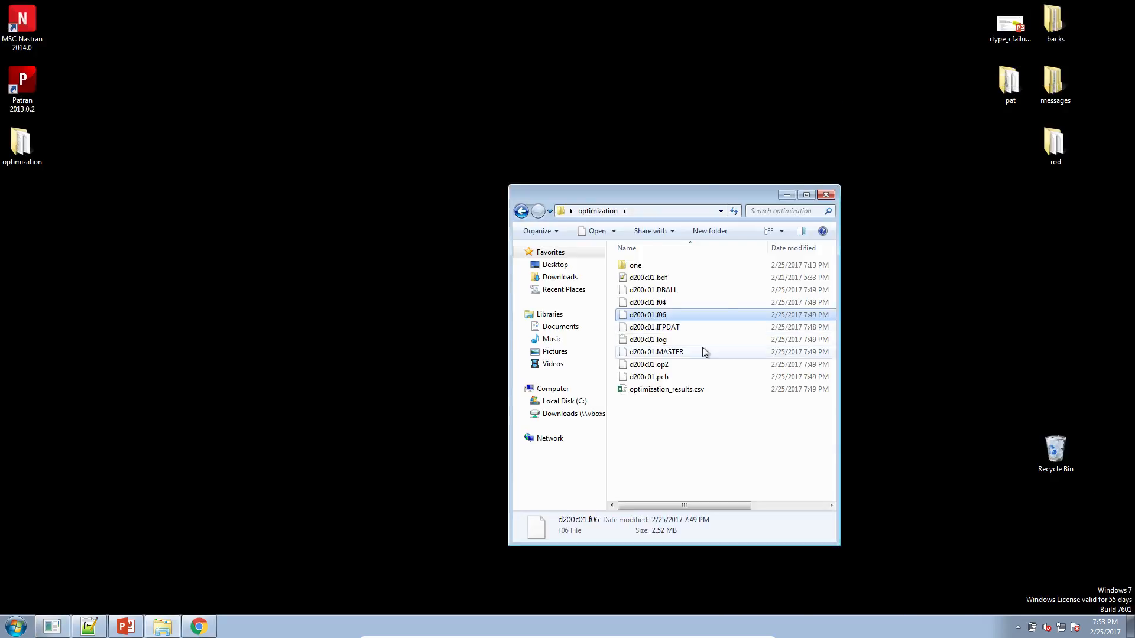
click(659, 278)
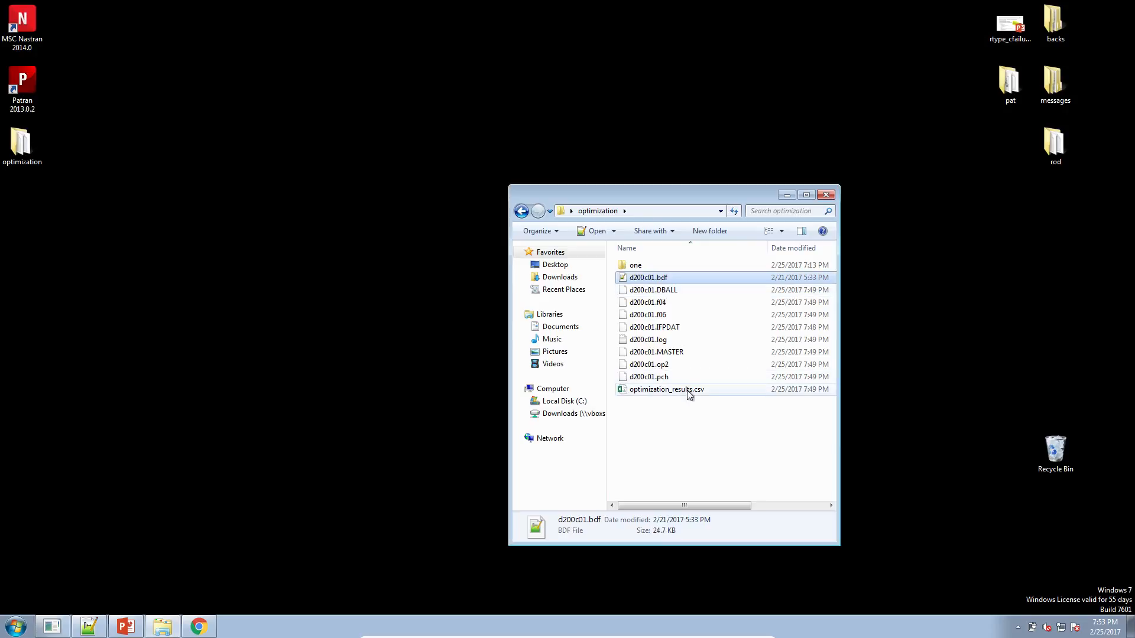
shift+click(689, 390)
ctrl+click(676, 279)
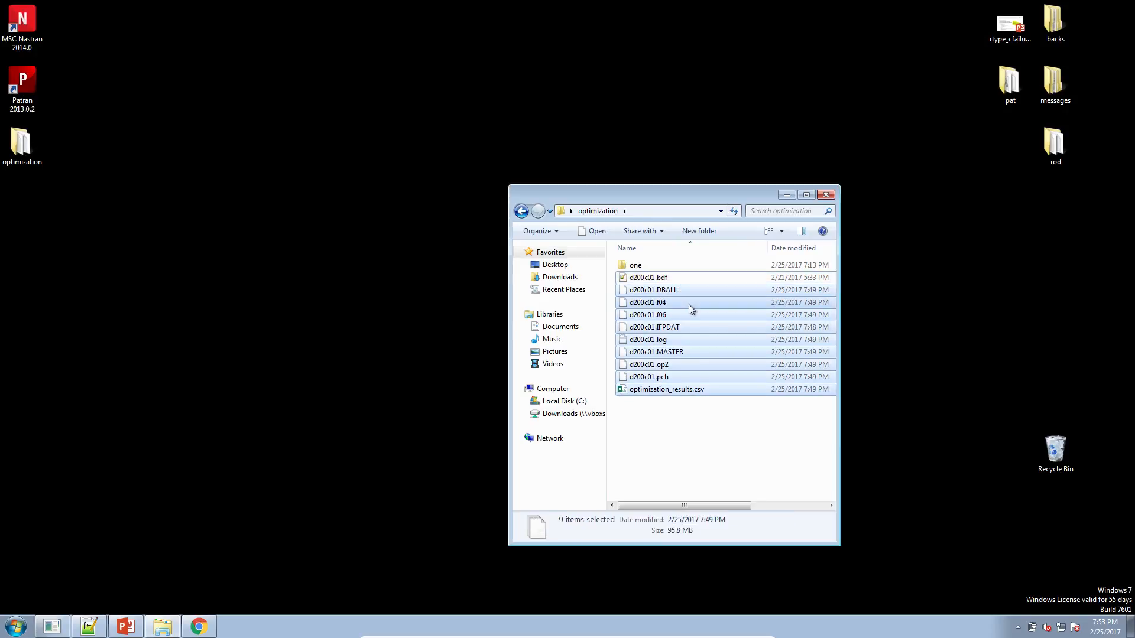
key(Delete)
key(Return)
Return to the Constraints page in Chrome and set the property type to ELEM for constraints r2 through r8.
click(228, 611)
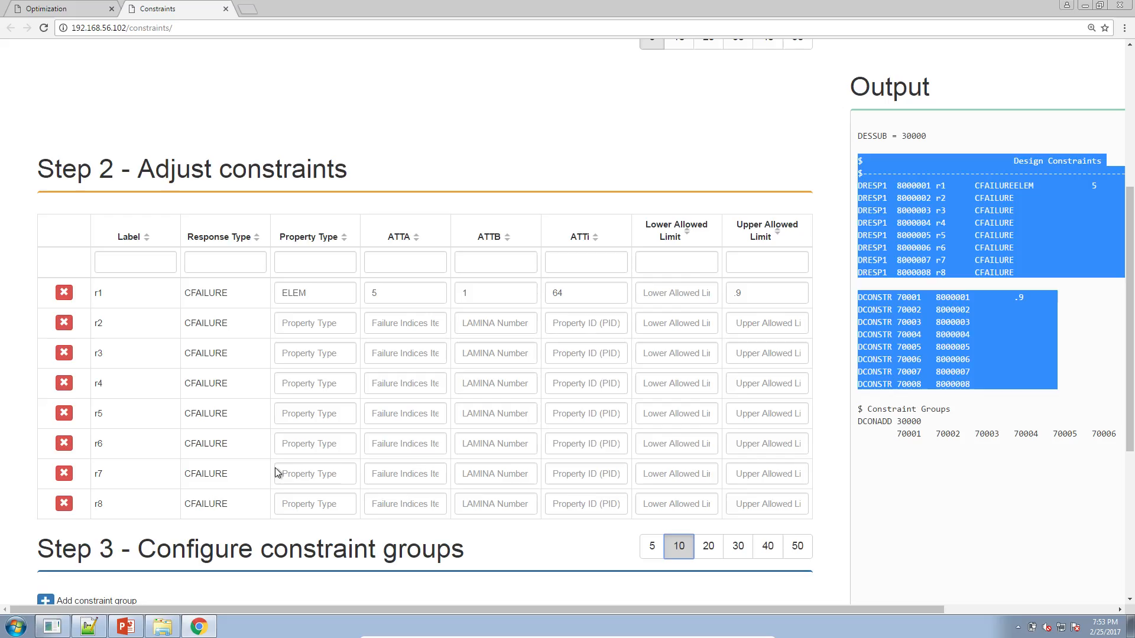
double_click(274, 292)
key(ctrl+c)
click(317, 323)
key(ctrl+v)
click(322, 353)
key(ctrl+v)
click(328, 390)
key(ctrl+v)
click(328, 419)
key(ctrl+v)
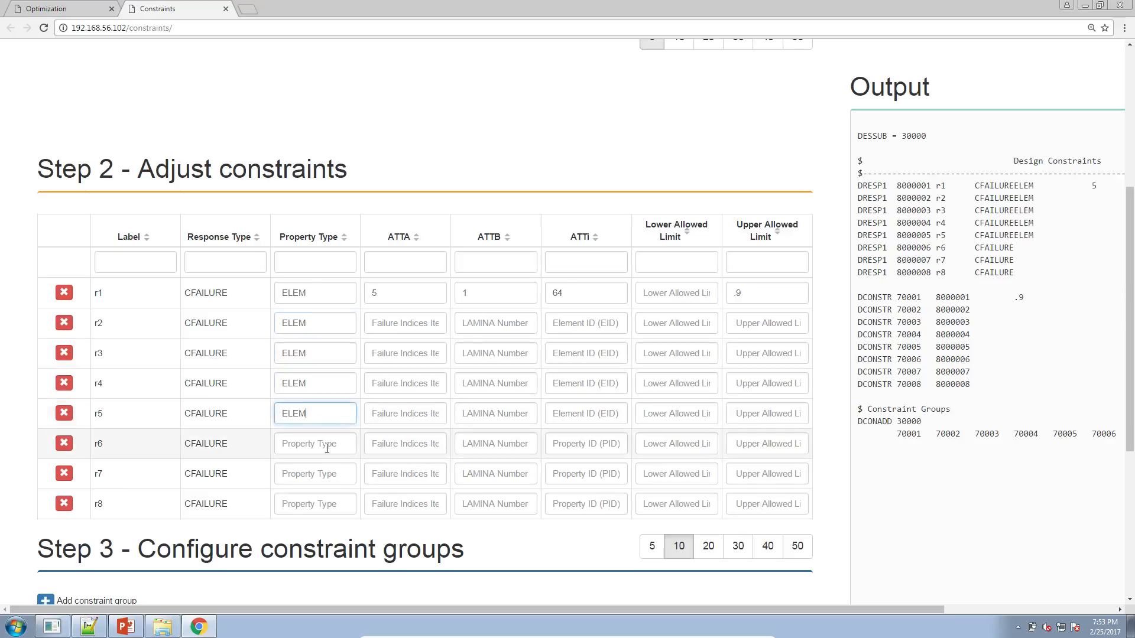
key(ctrl+v)
click(328, 477)
key(ctrl+v)
click(326, 505)
Set the ATTi element ID to 64 for constraints r2 through r8, copying it from constraint r1.
key(ctrl+v)
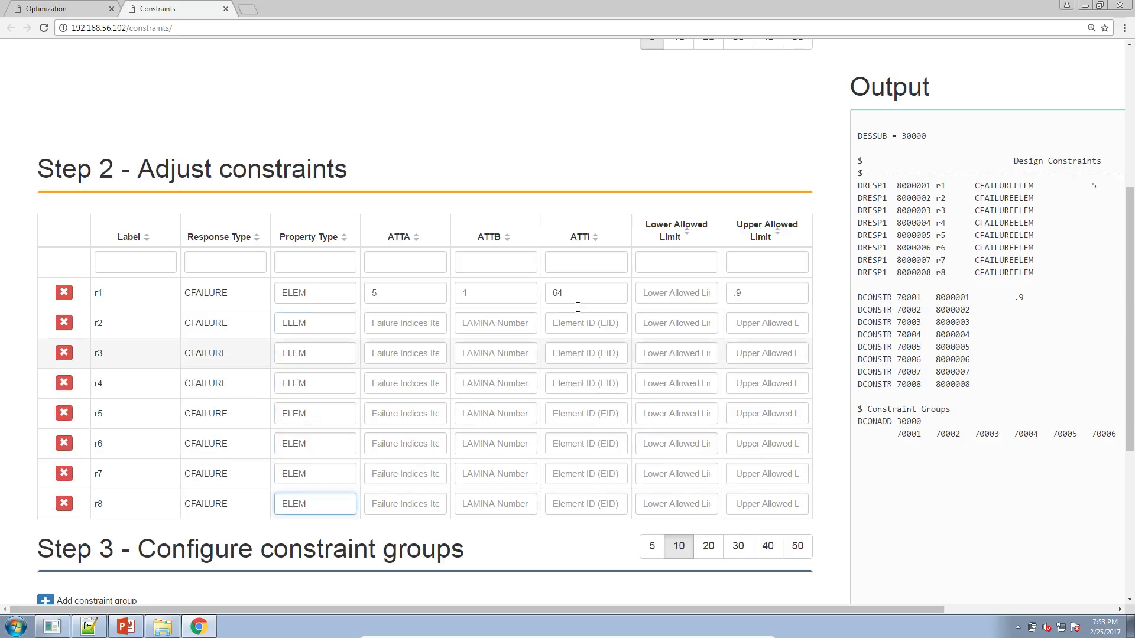
drag(544, 298, 581, 308)
key(ctrl+c)
click(583, 323)
key(ctrl+v)
click(578, 358)
key(ctrl+v)
click(583, 385)
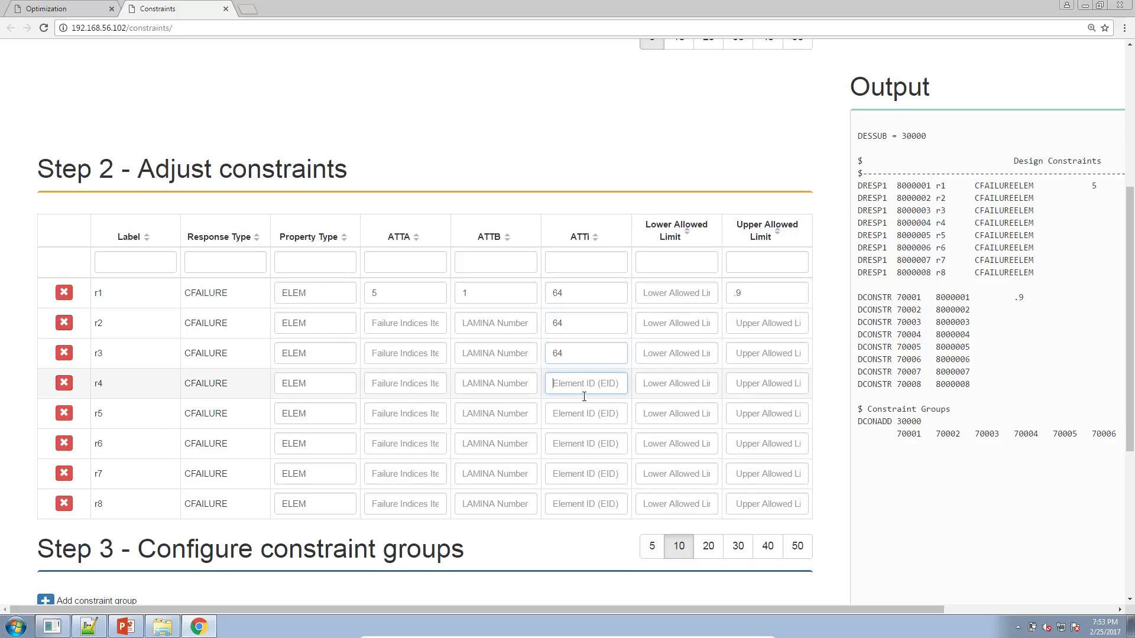
key(ctrl+v)
click(584, 413)
key(ctrl+v)
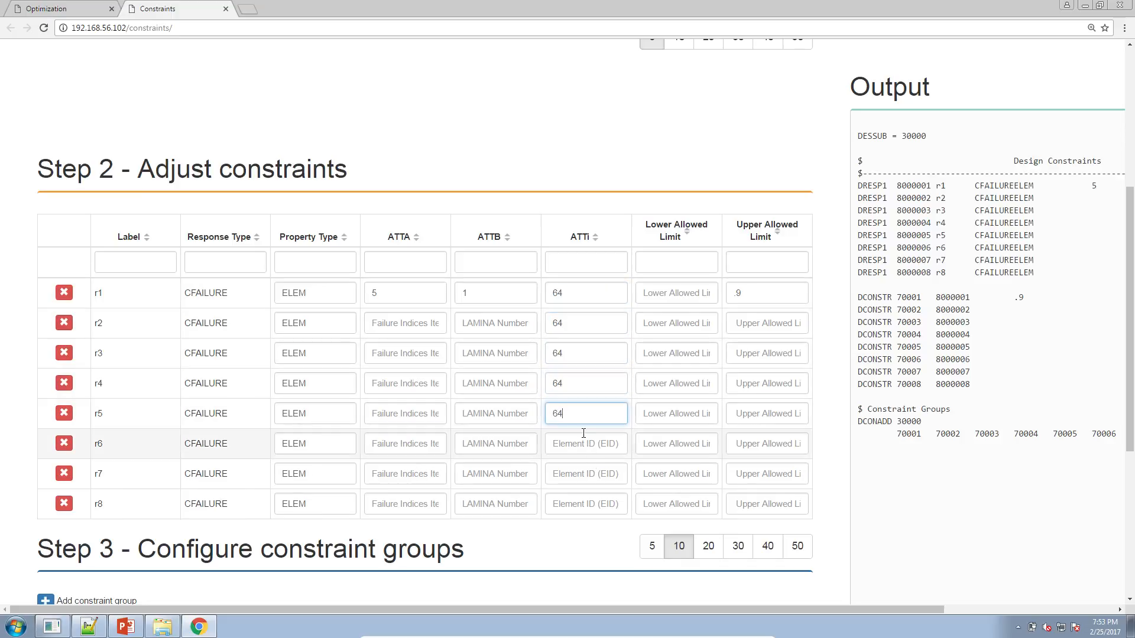
click(583, 443)
key(ctrl+v)
click(583, 474)
key(ctrl+v)
click(585, 502)
Set the upper allowed limit to .9 for constraints r2 through r7, copying it from constraint r1.
key(ctrl+v)
double_click(733, 294)
key(ctrl+c)
click(755, 324)
key(ctrl+v)
click(755, 353)
key(ctrl+v)
click(755, 383)
key(ctrl+v)
click(753, 444)
key(ctrl+v)
key(ctrl+v)
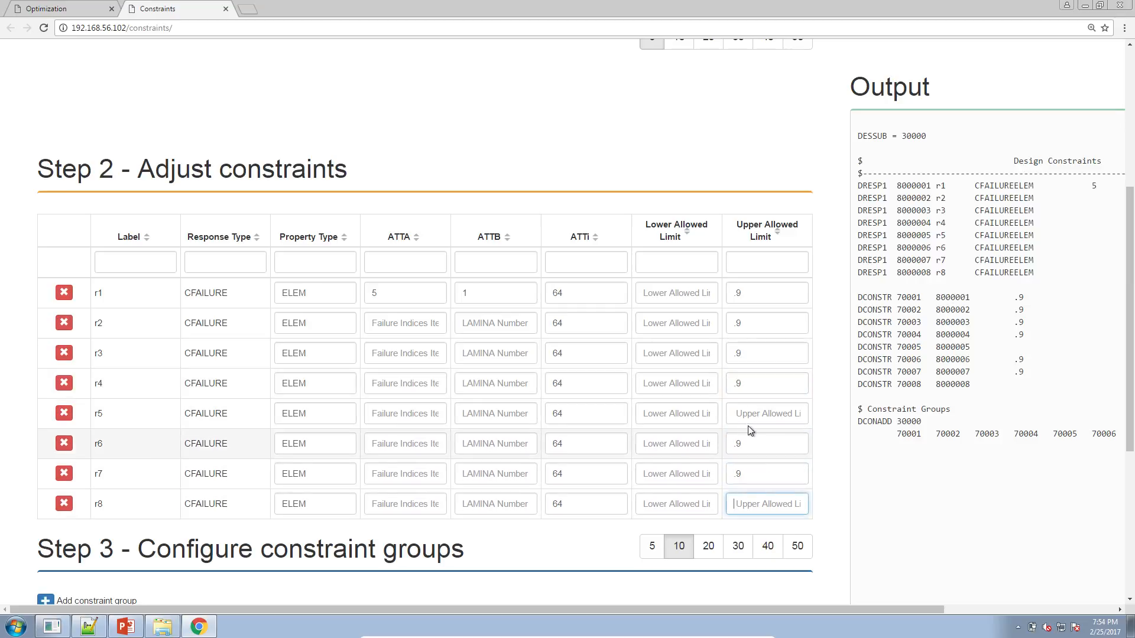
click(746, 416)
key(ctrl+v)
Set the ATTA failure indices item code to 5 for constraints r2 through r8.
click(399, 324)
text(5)
click(401, 354)
text(5)
click(403, 384)
text(5)
click(405, 413)
text(55)
click(405, 474)
text(5)
click(405, 504)
text(5)
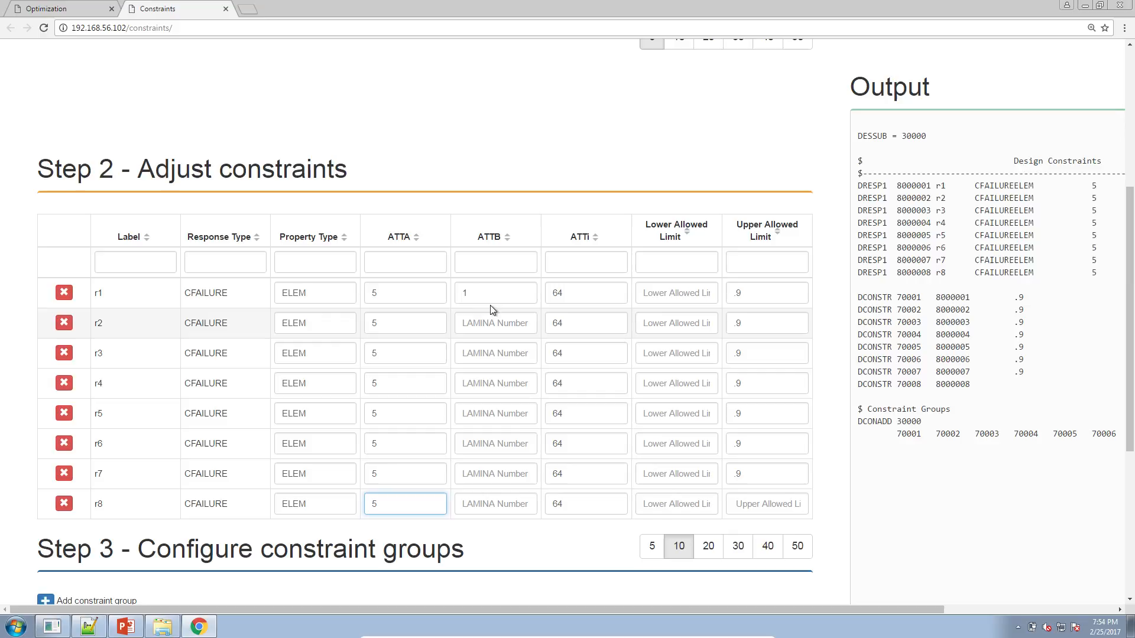
Number the ATTB lamina values 2 through 8 in order for constraints r2 through r8.
double_click(467, 294)
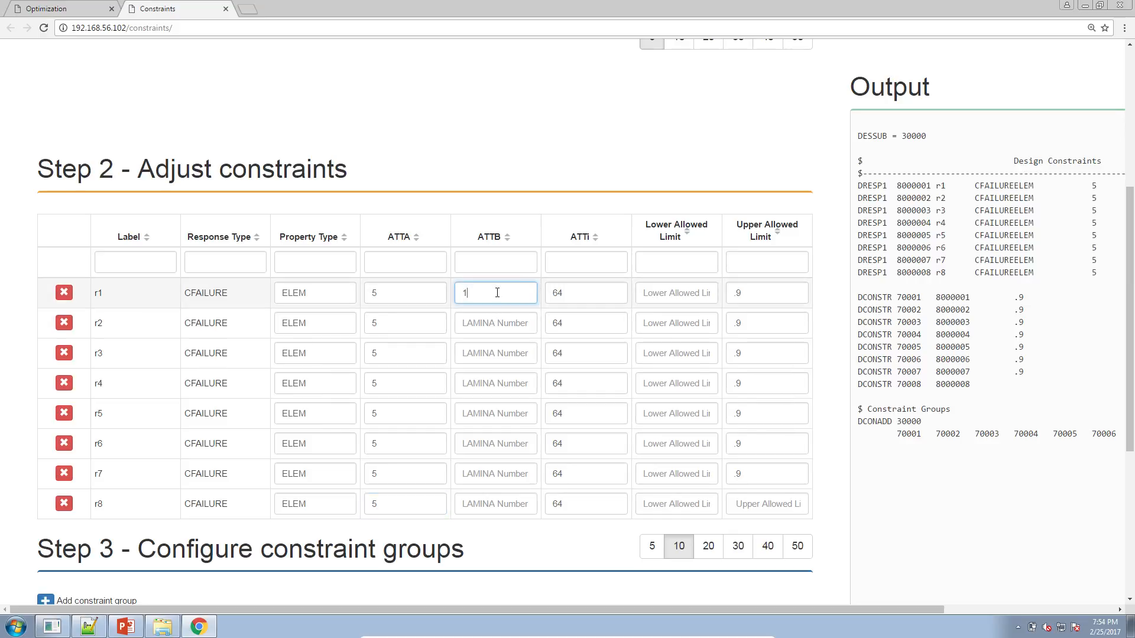
click(492, 321)
text(2)
click(494, 352)
text(3)
text(4)
click(502, 414)
text(5)
click(502, 443)
text(6)
click(503, 473)
text(7)
click(504, 505)
text(8)
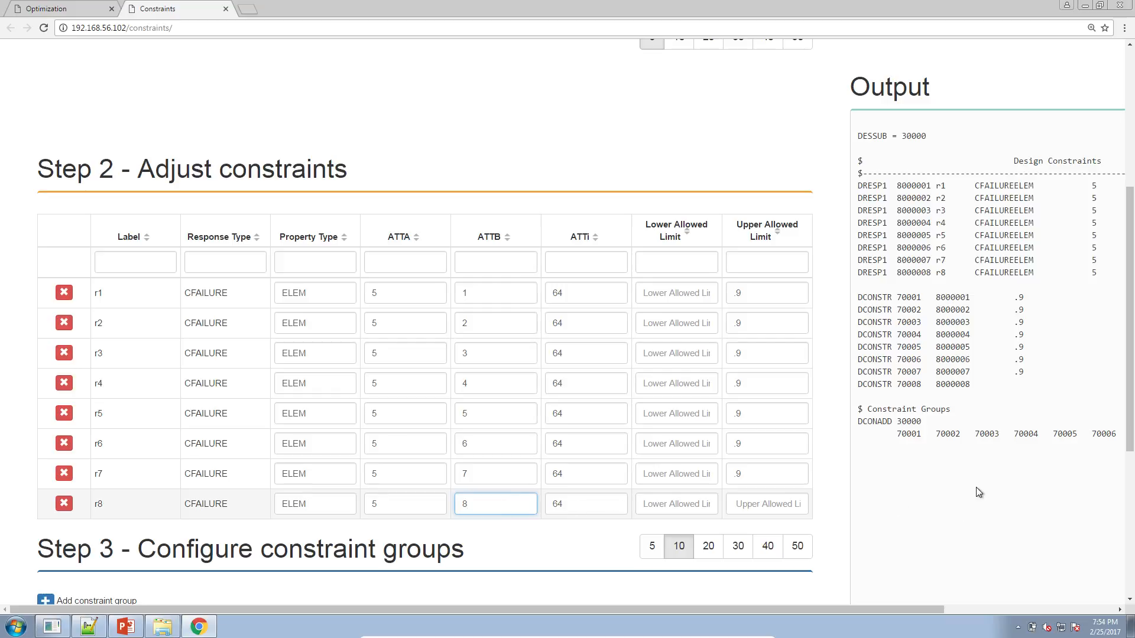
Copy the generated output from the Design Constraints heading through the last DCONADD entry, leaving out the DESSUB line.
drag(896, 611, 1066, 607)
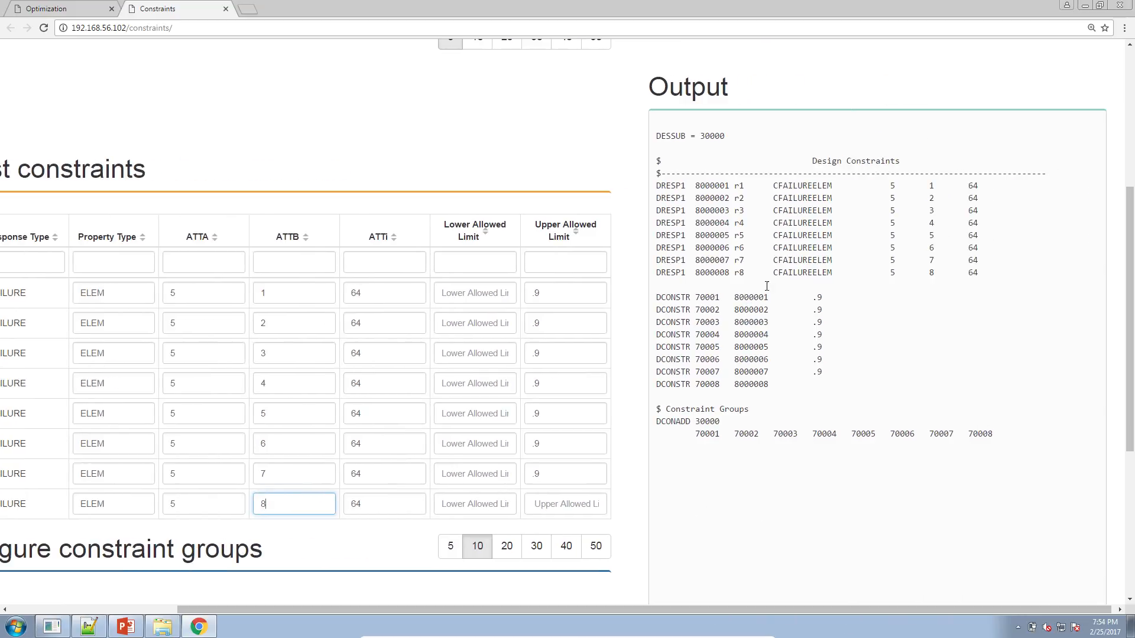
drag(1003, 439, 657, 159)
right_click(674, 165)
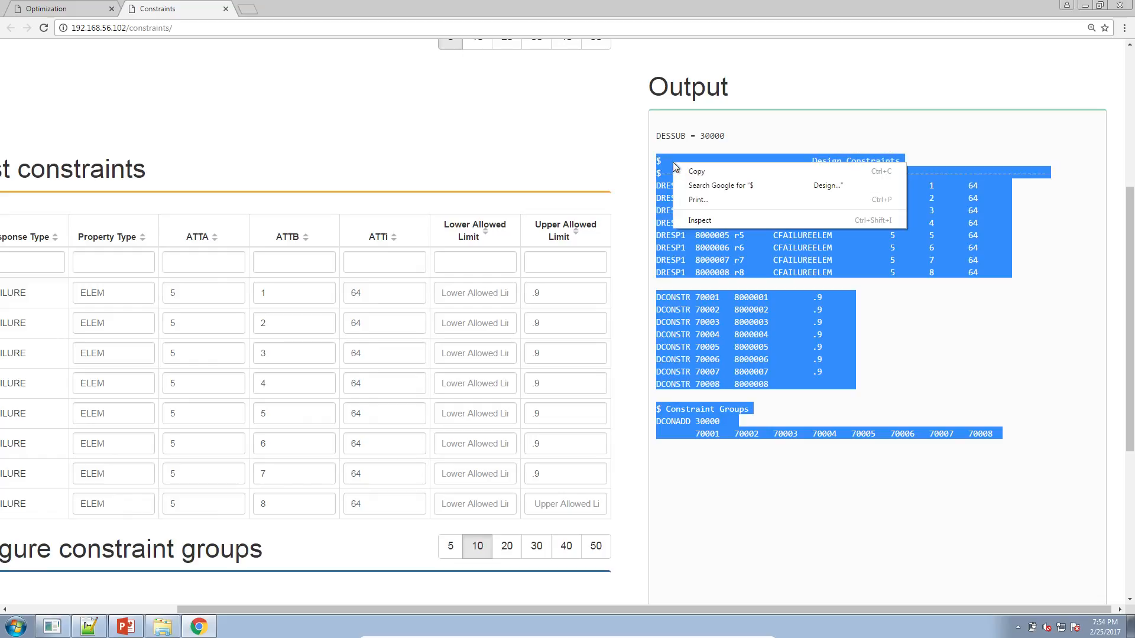
click(689, 172)
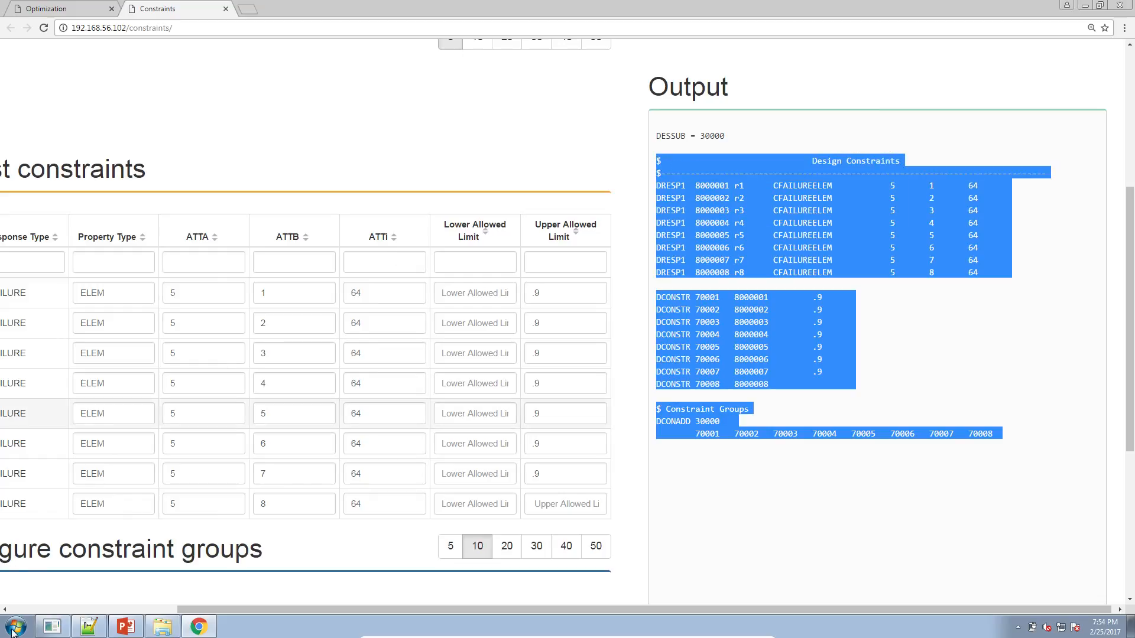
Switch to Notepad++, replace the design constraints block in design_model.dat with the copied entries, and save the file.
click(84, 629)
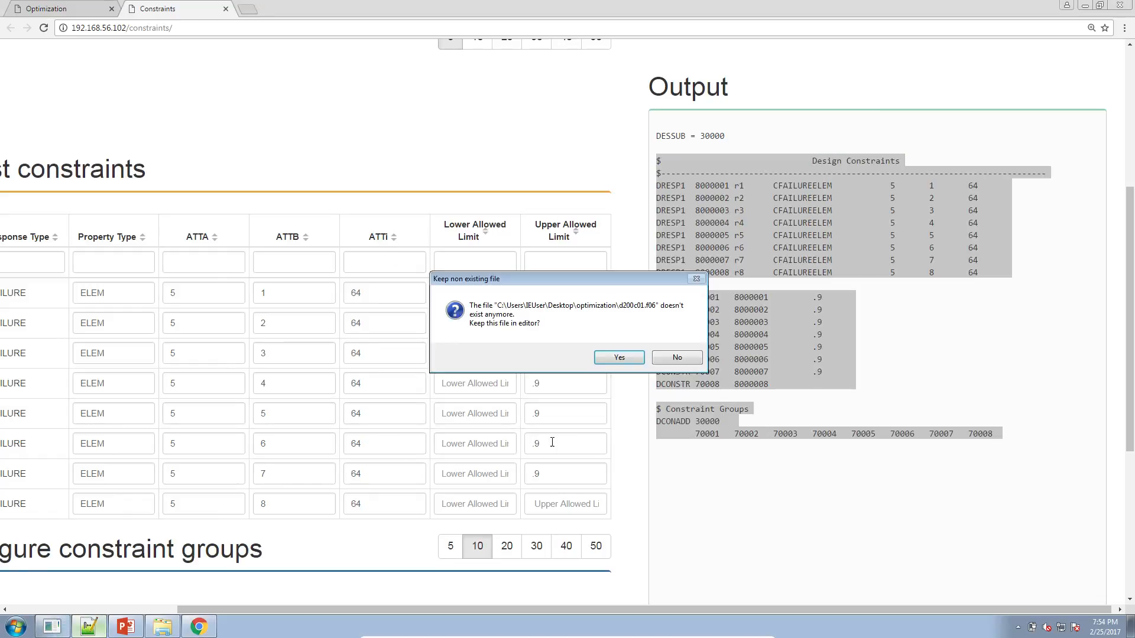
click(643, 357)
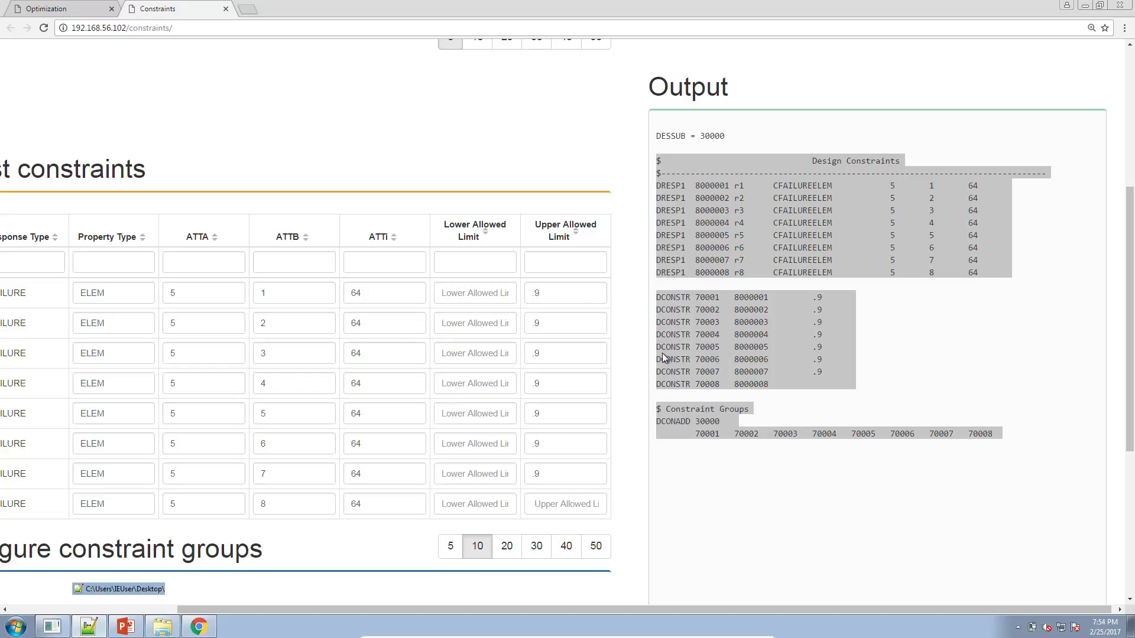
click(37, 48)
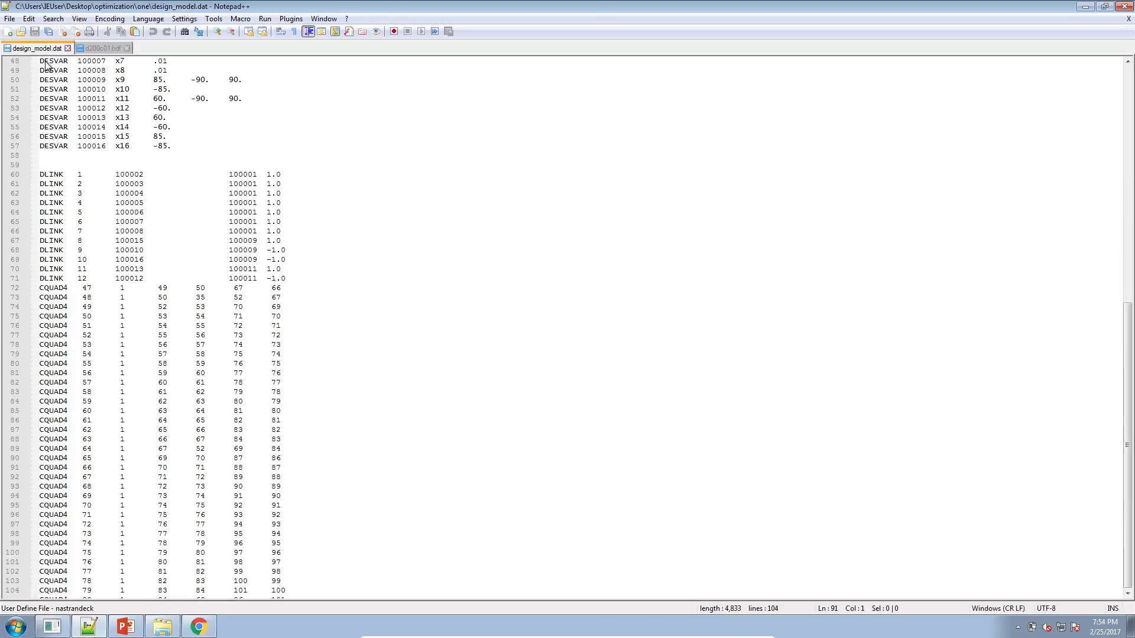
drag(128, 464, 32, 374)
key(ctrl+v)
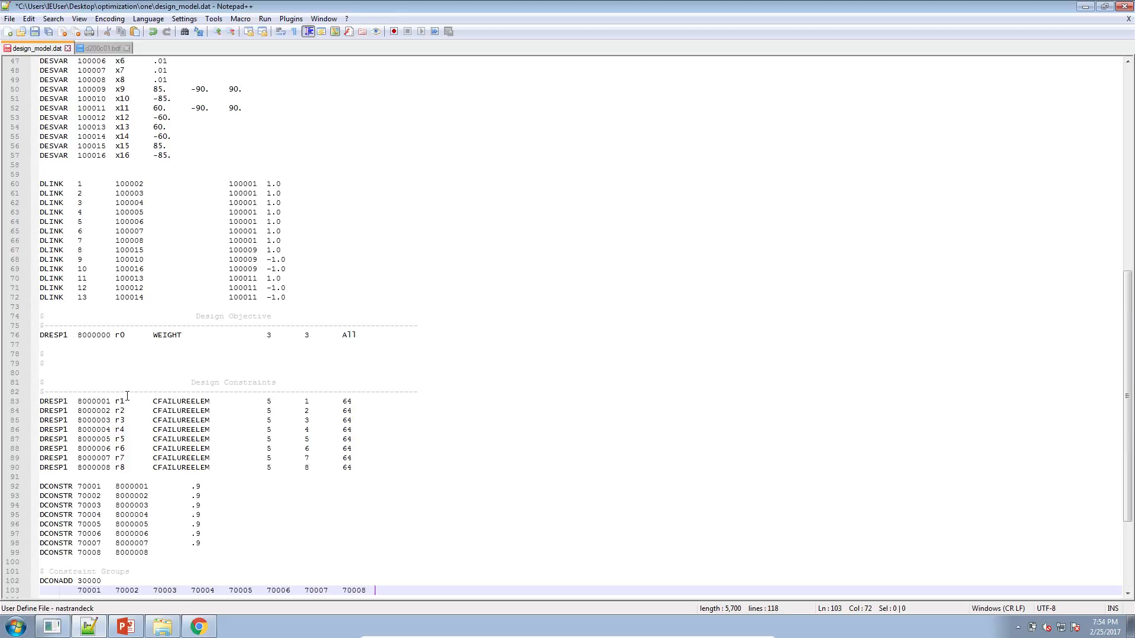
Launch MSC Nastran and run the optimization with d200c01.bdf from the optimization folder as the input file.
click(177, 621)
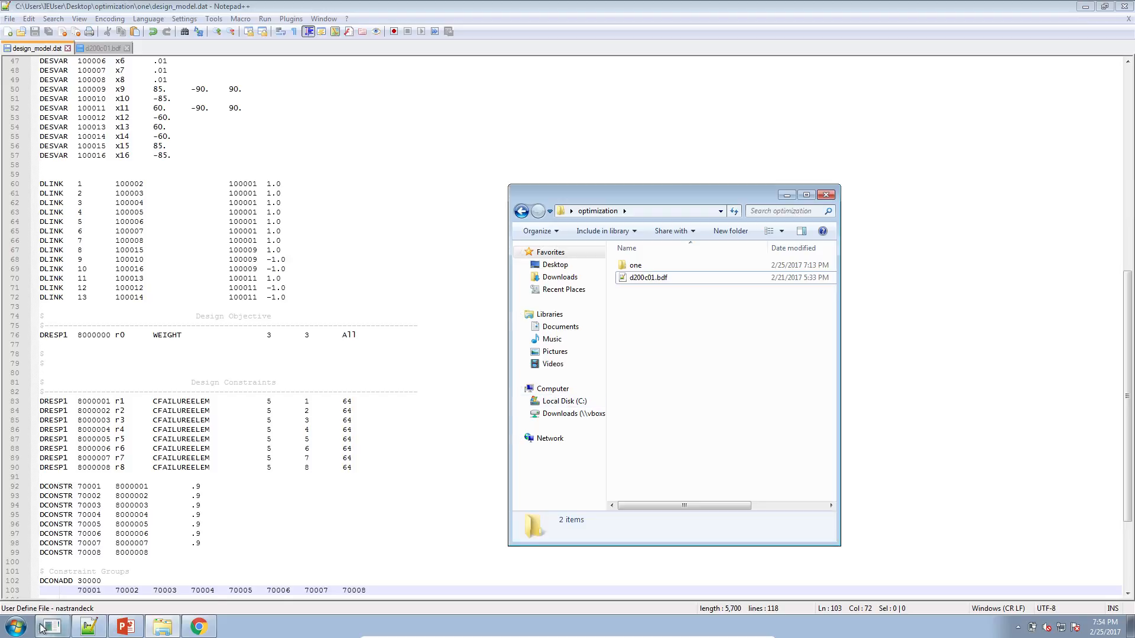
click(18, 626)
text(nas)
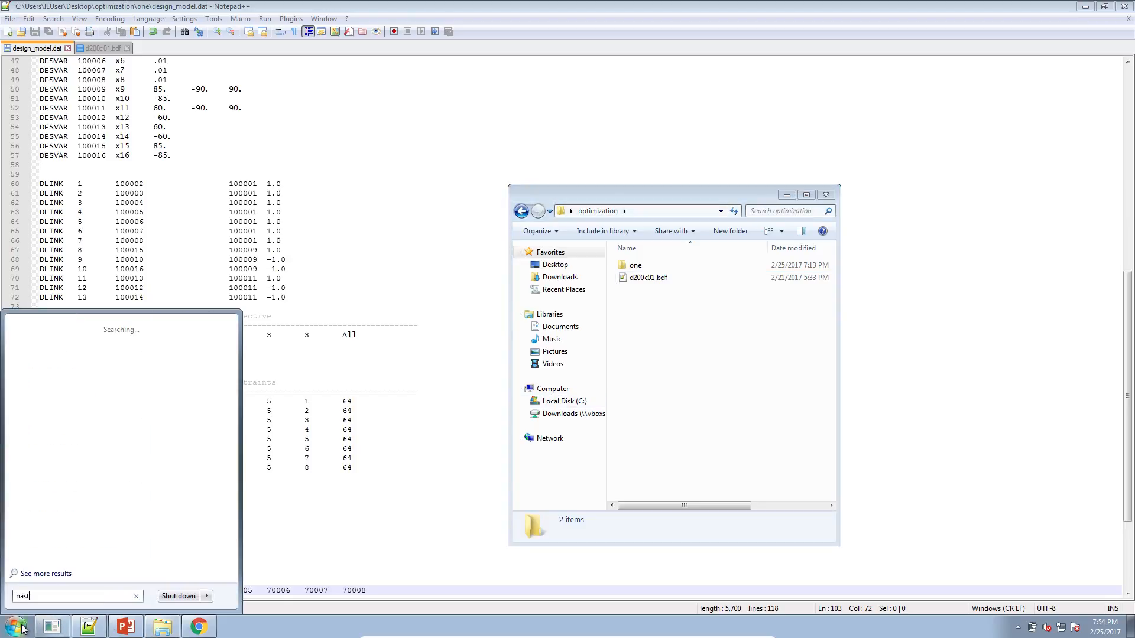
text(t)
key(Return)
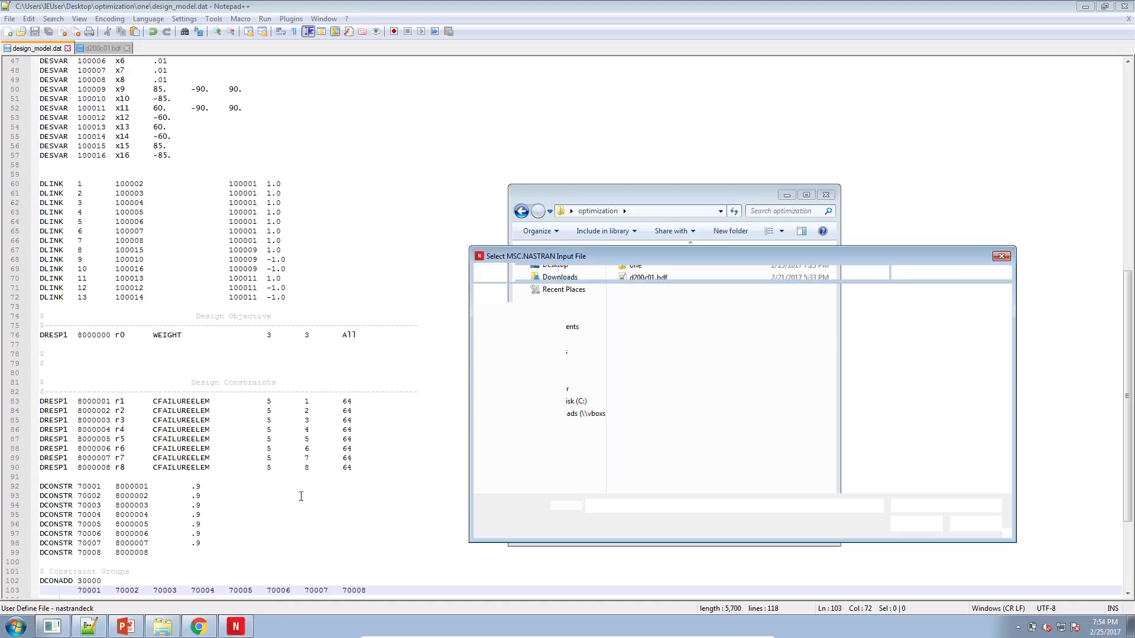
double_click(609, 340)
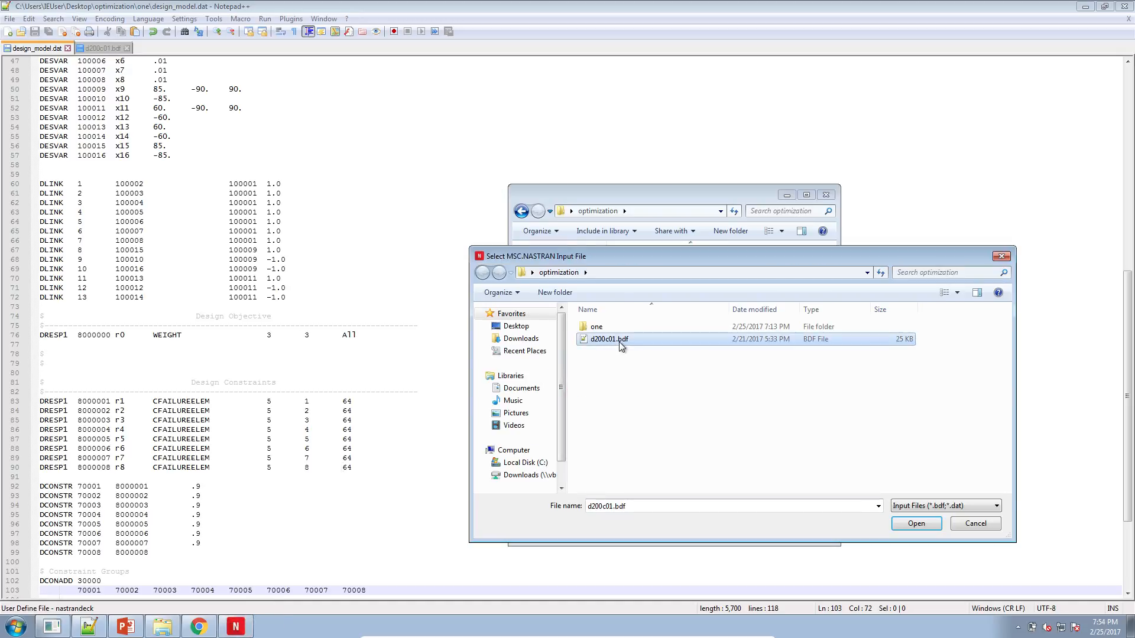
click(38, 121)
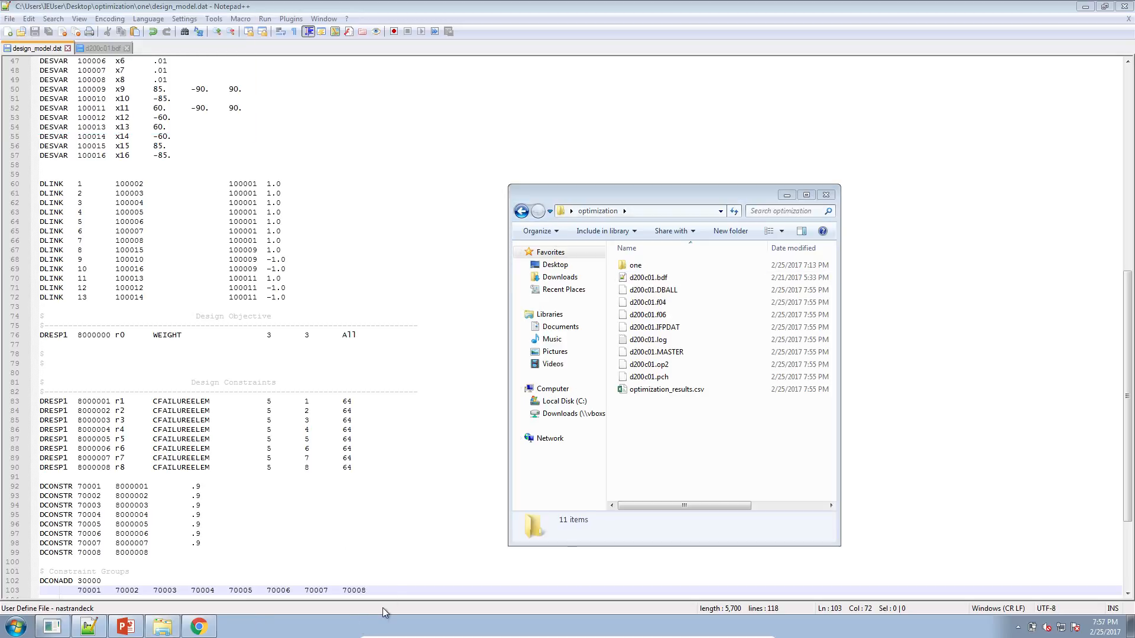
Open the new d200c01.f06 from the optimization folder and highlight the run termination message near its end.
double_click(647, 314)
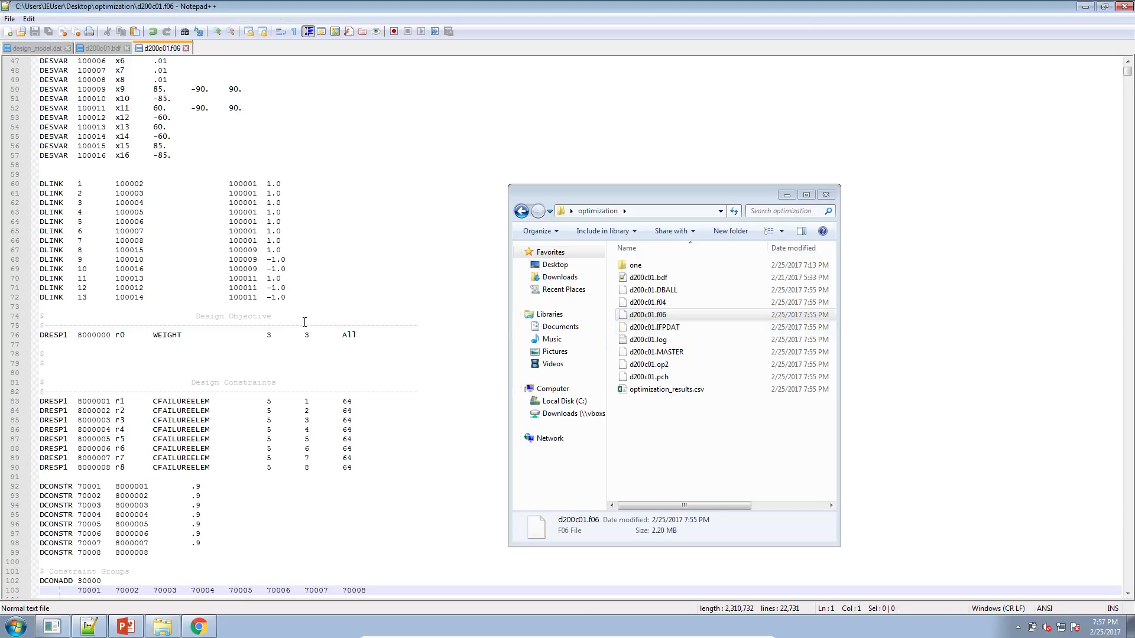
drag(1131, 77, 1117, 584)
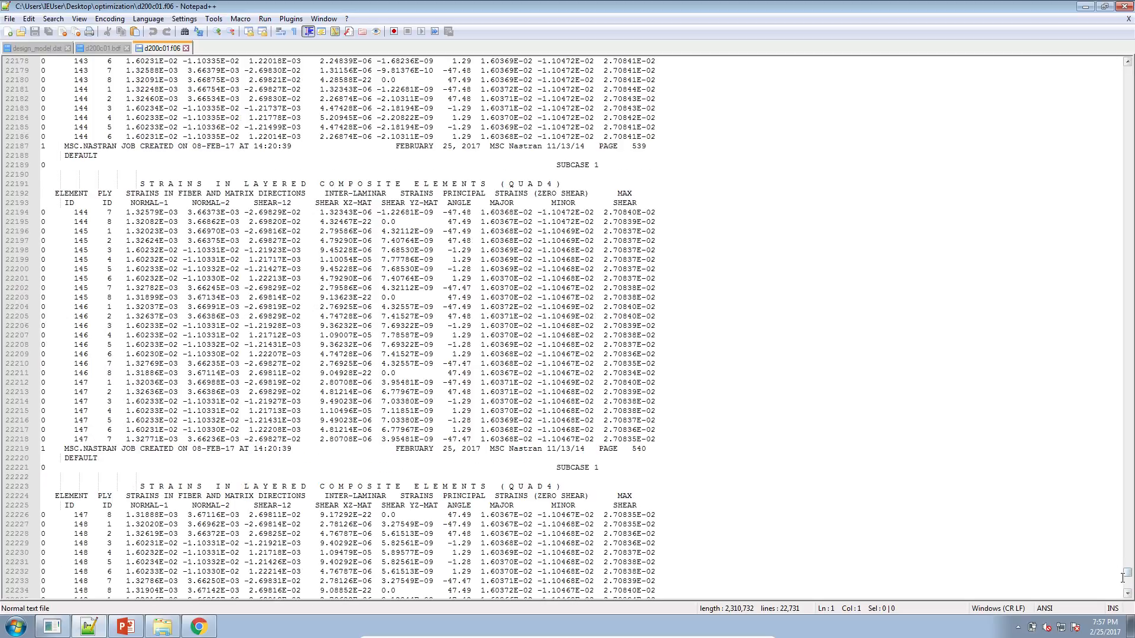
drag(1127, 574, 1126, 589)
scroll(437, 408, up, 1)
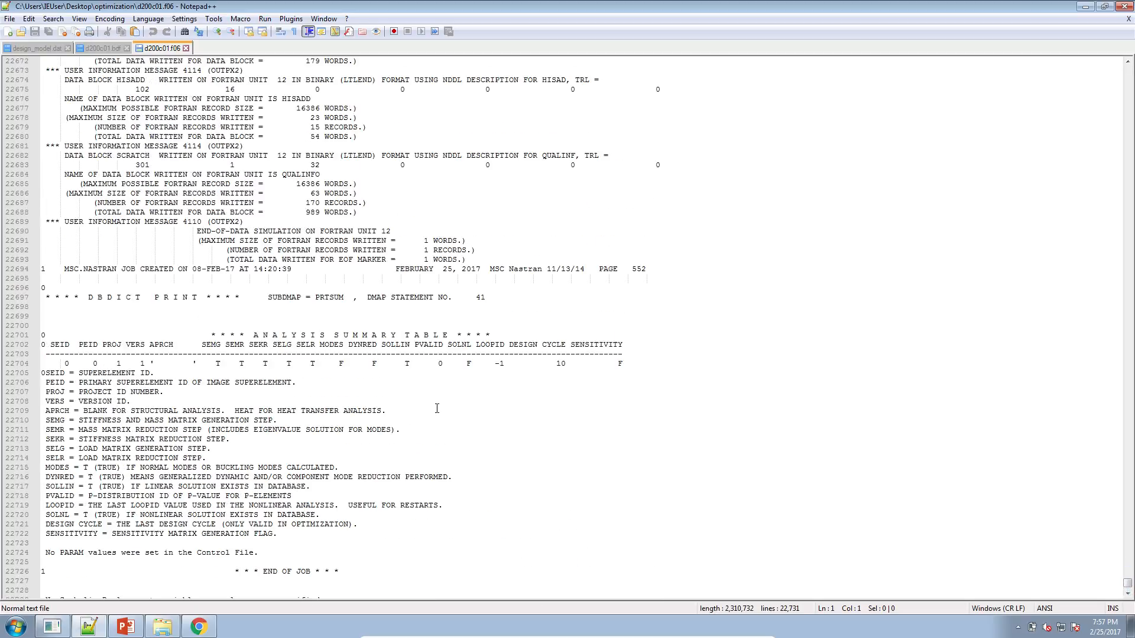
scroll(436, 408, up, 9)
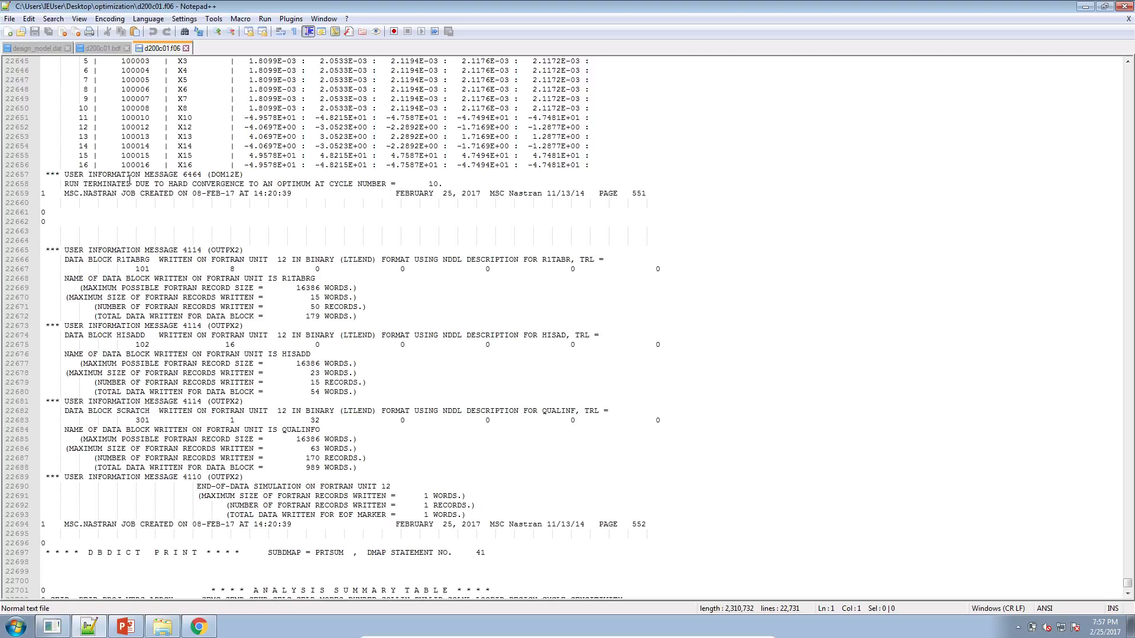
drag(64, 184, 390, 187)
Examine the objective and maximum constraint history and the design variable history in d200c01.f06.
scroll(390, 234, up, 1)
scroll(390, 234, up, 18)
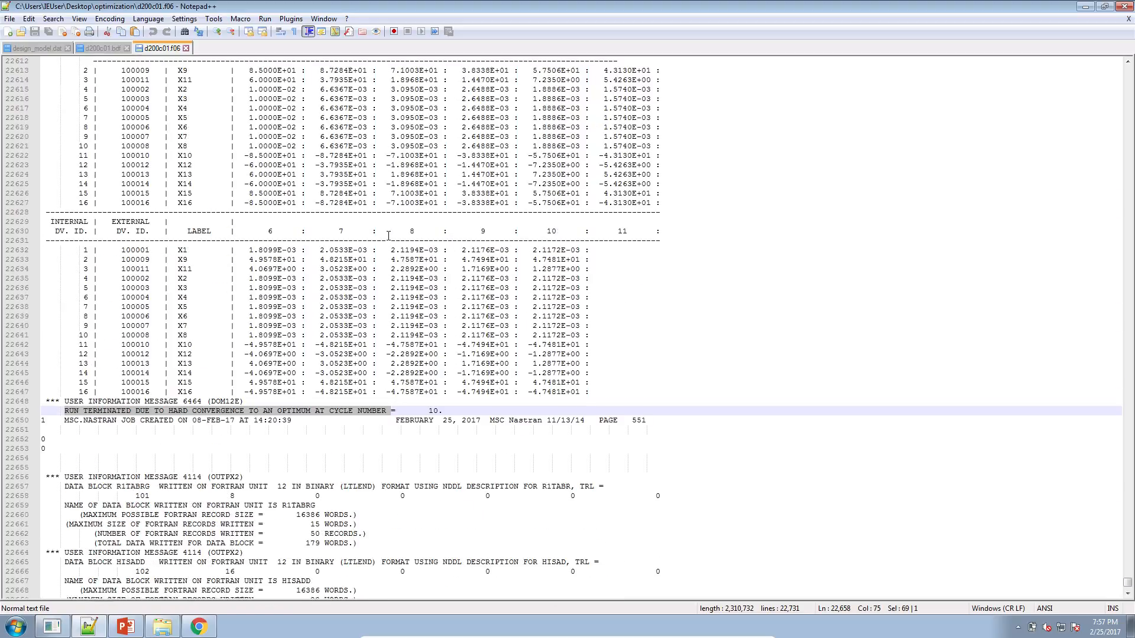
scroll(386, 239, up, 4)
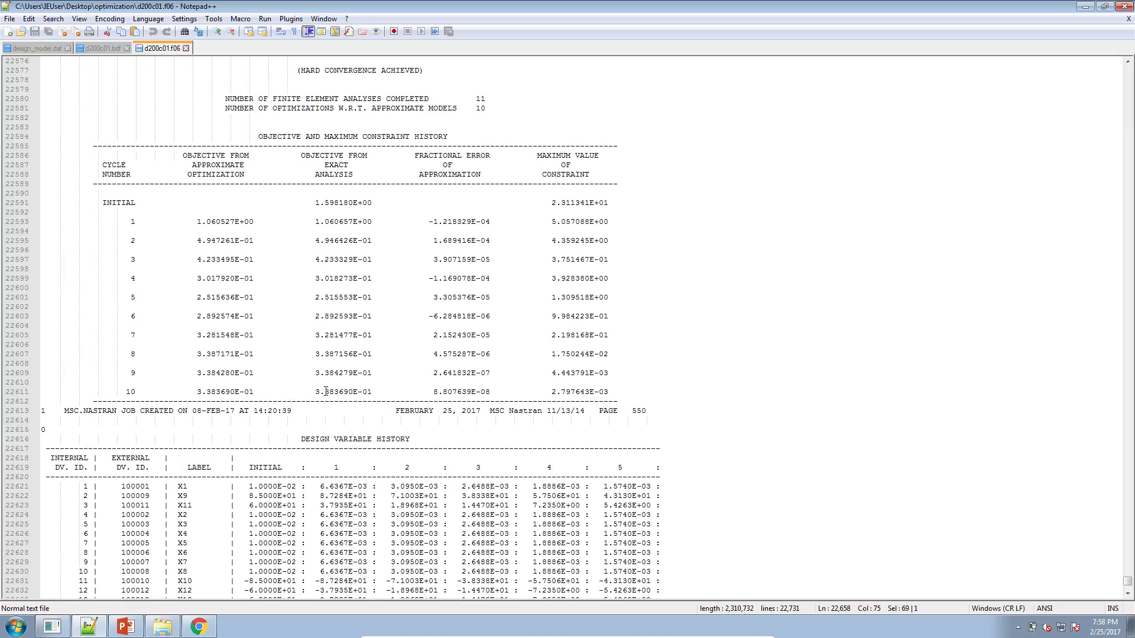
scroll(326, 392, down, 10)
scroll(452, 405, down, 1)
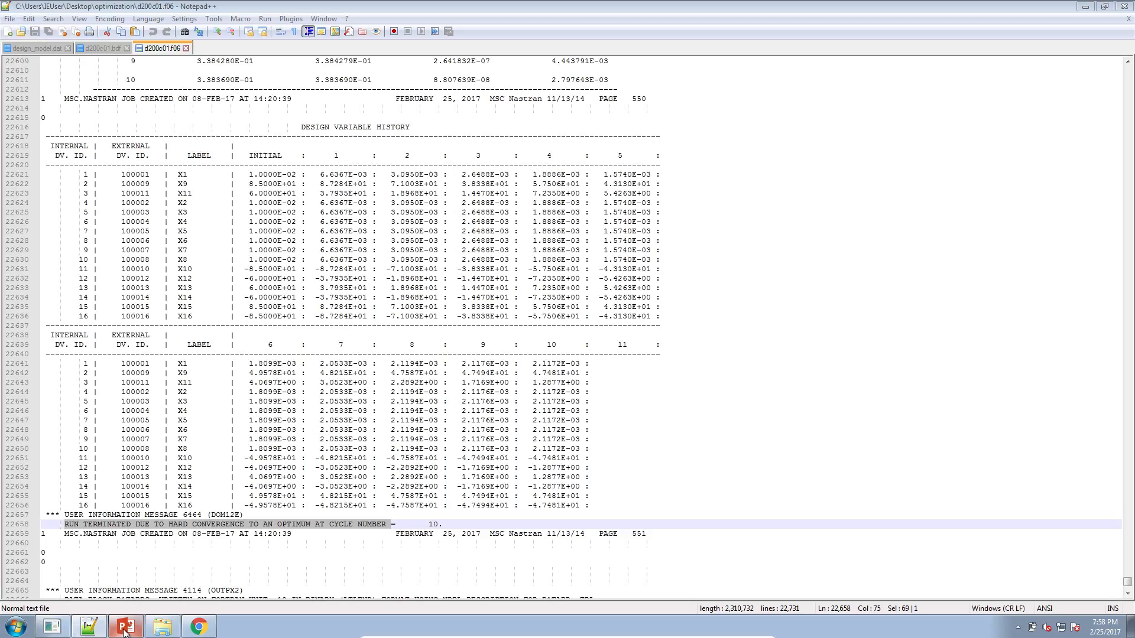